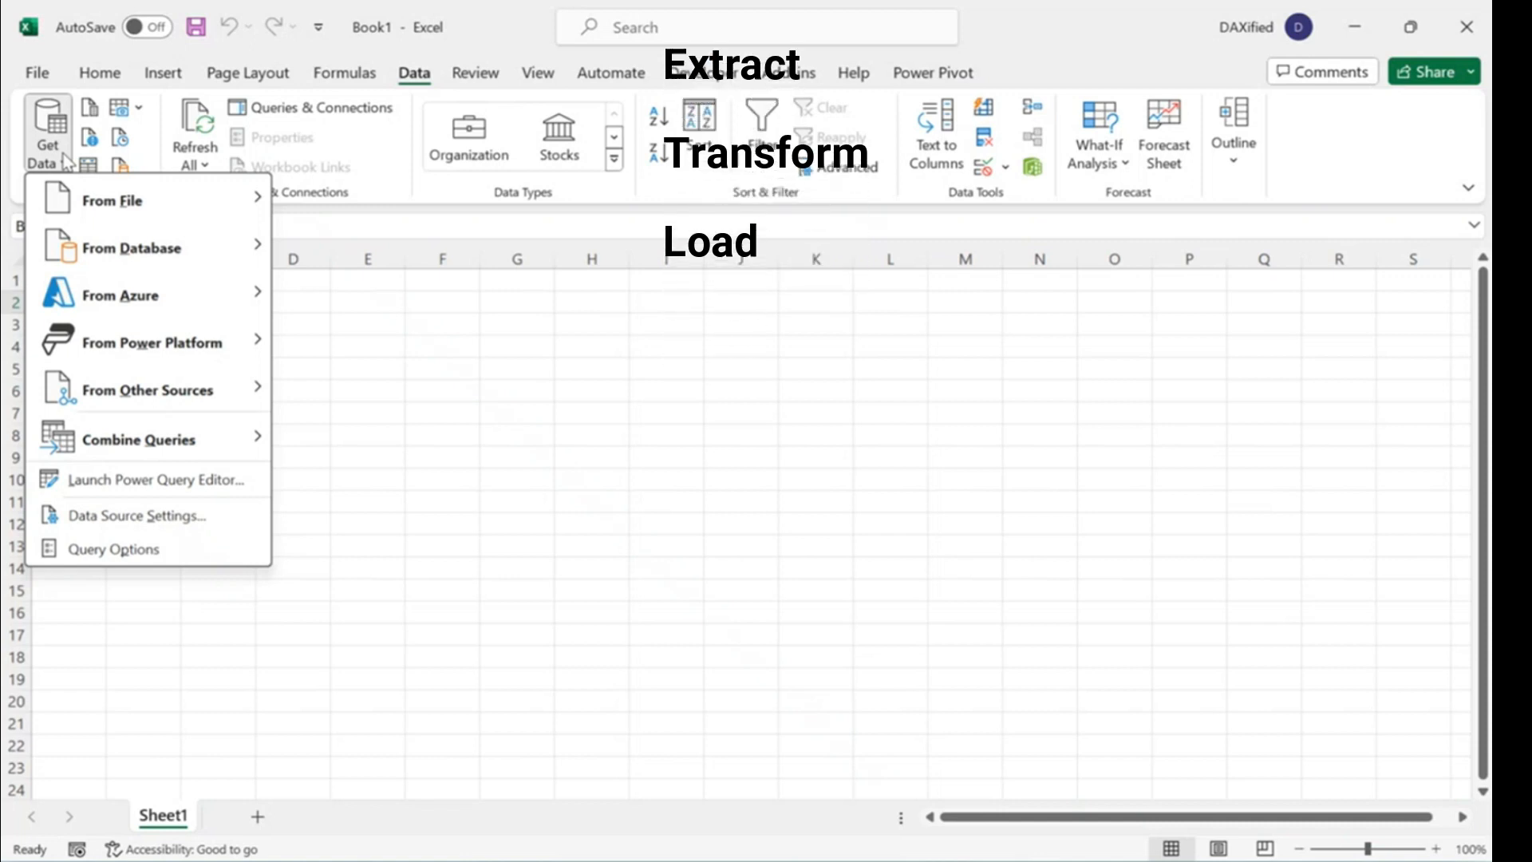
Import data from the AdventureWorks Sales Excel workbook.
{"action": "mouse_move", "coordinate": [121, 200]}
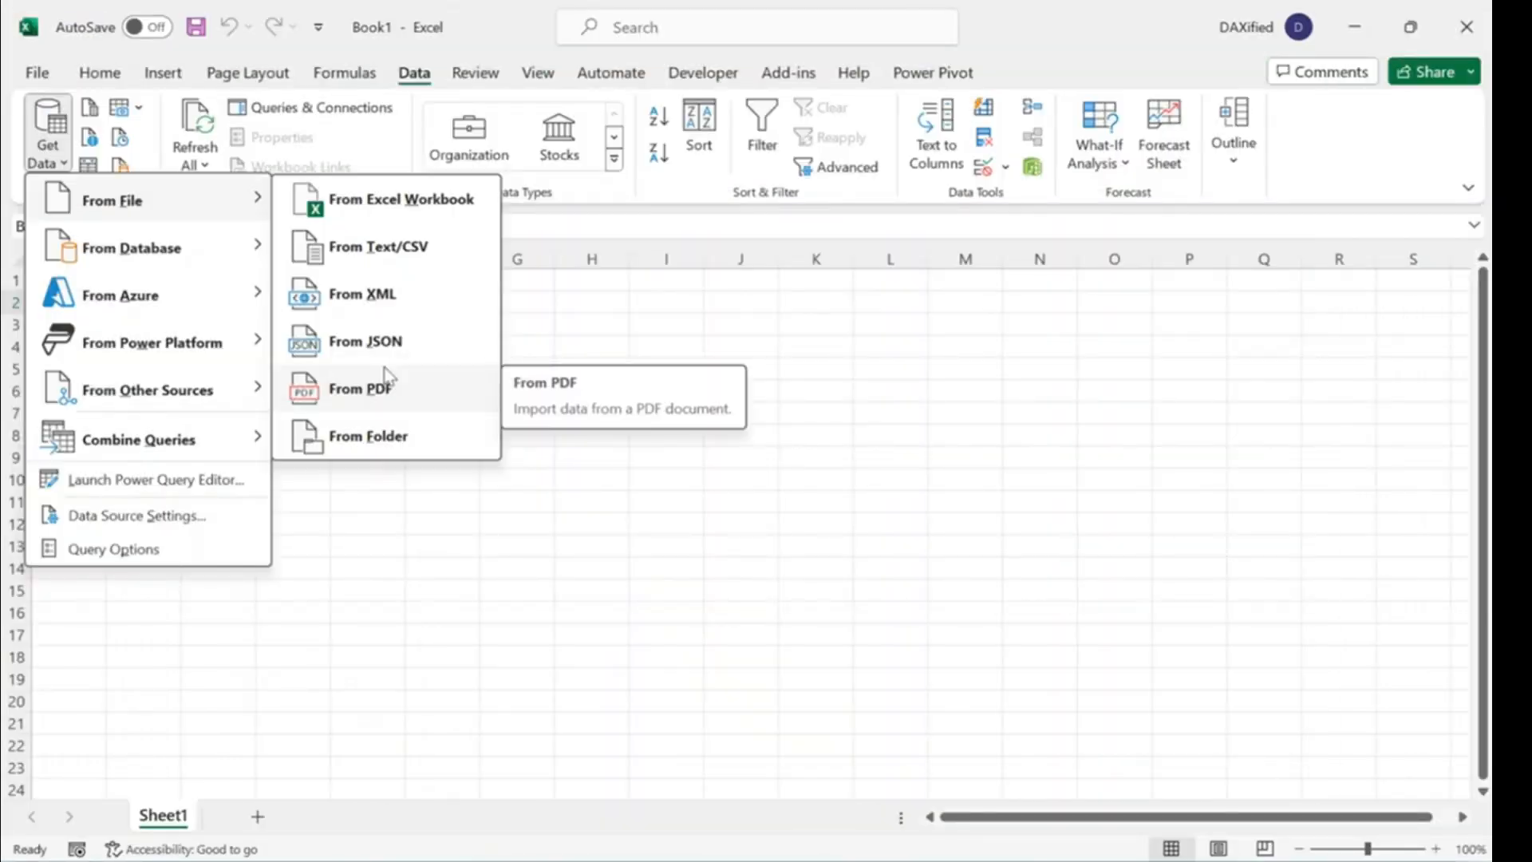
{"action": "left_click", "coordinate": [414, 211]}
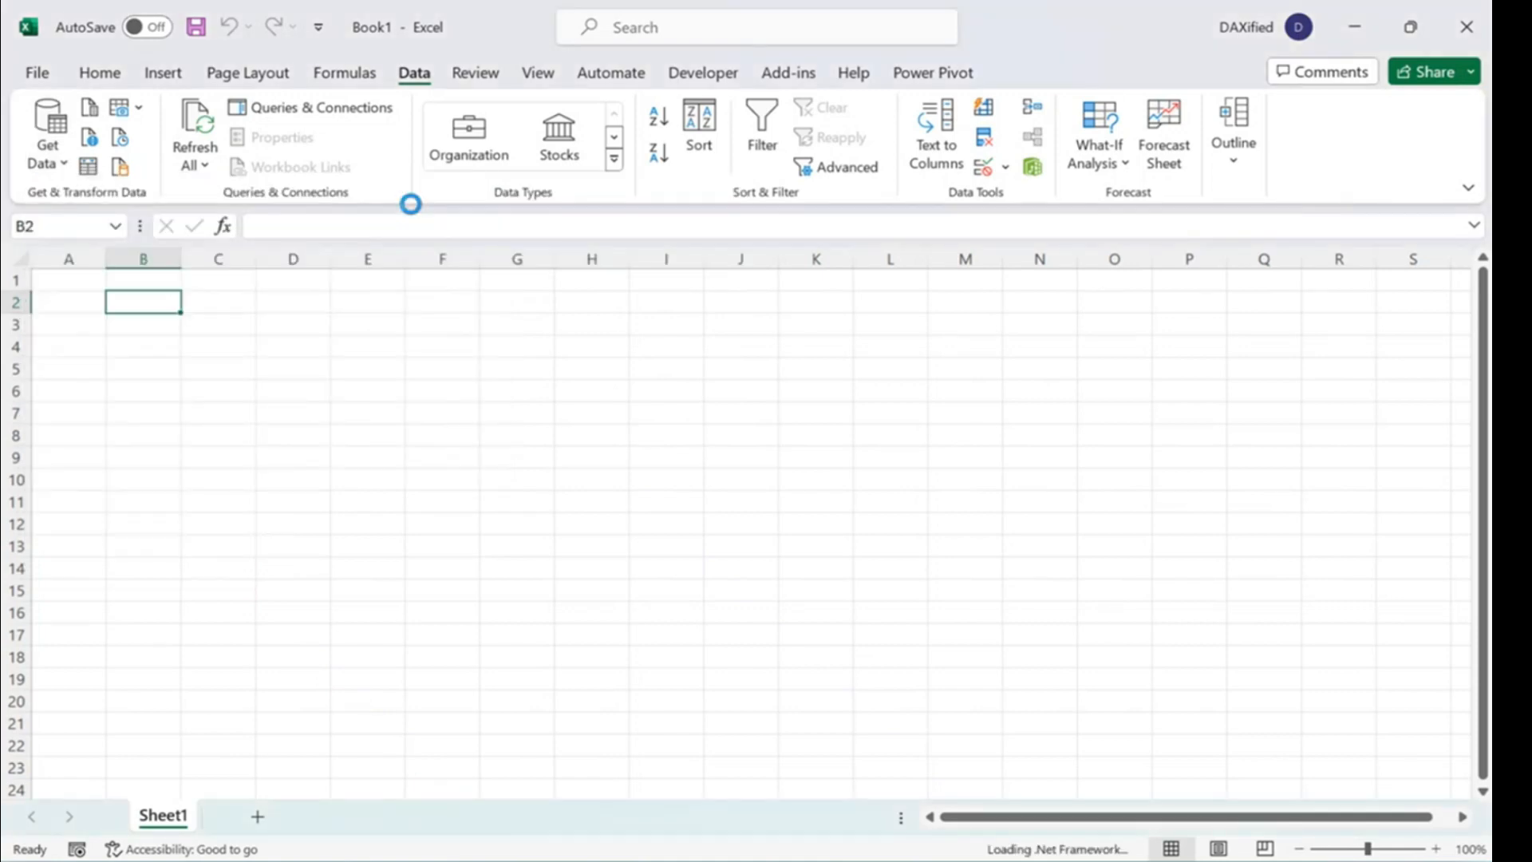
{"action": "left_click", "coordinate": [425, 195]}
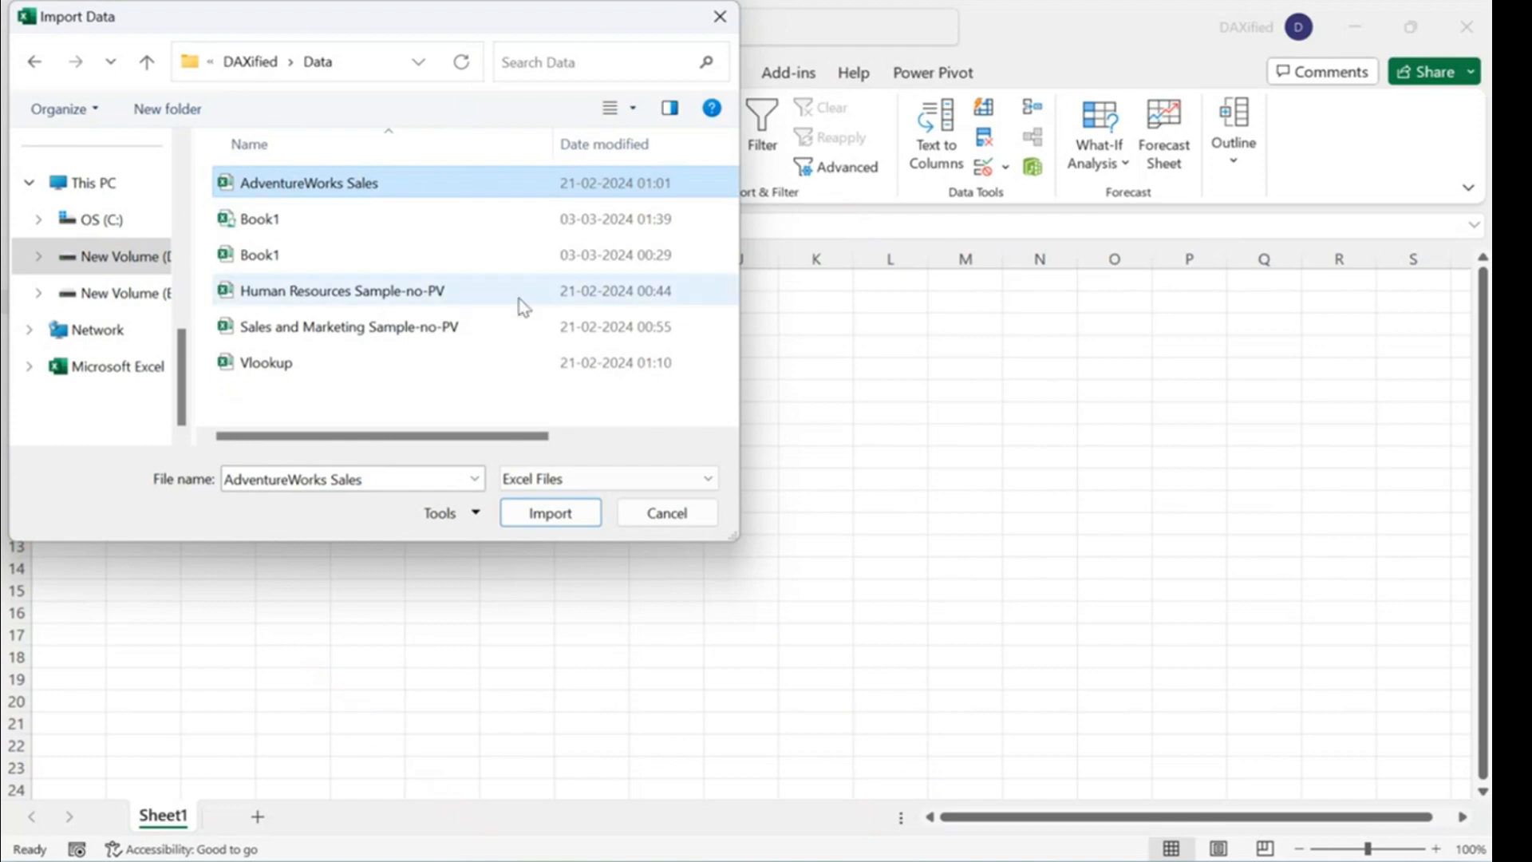
{"action": "left_click", "coordinate": [576, 519]}
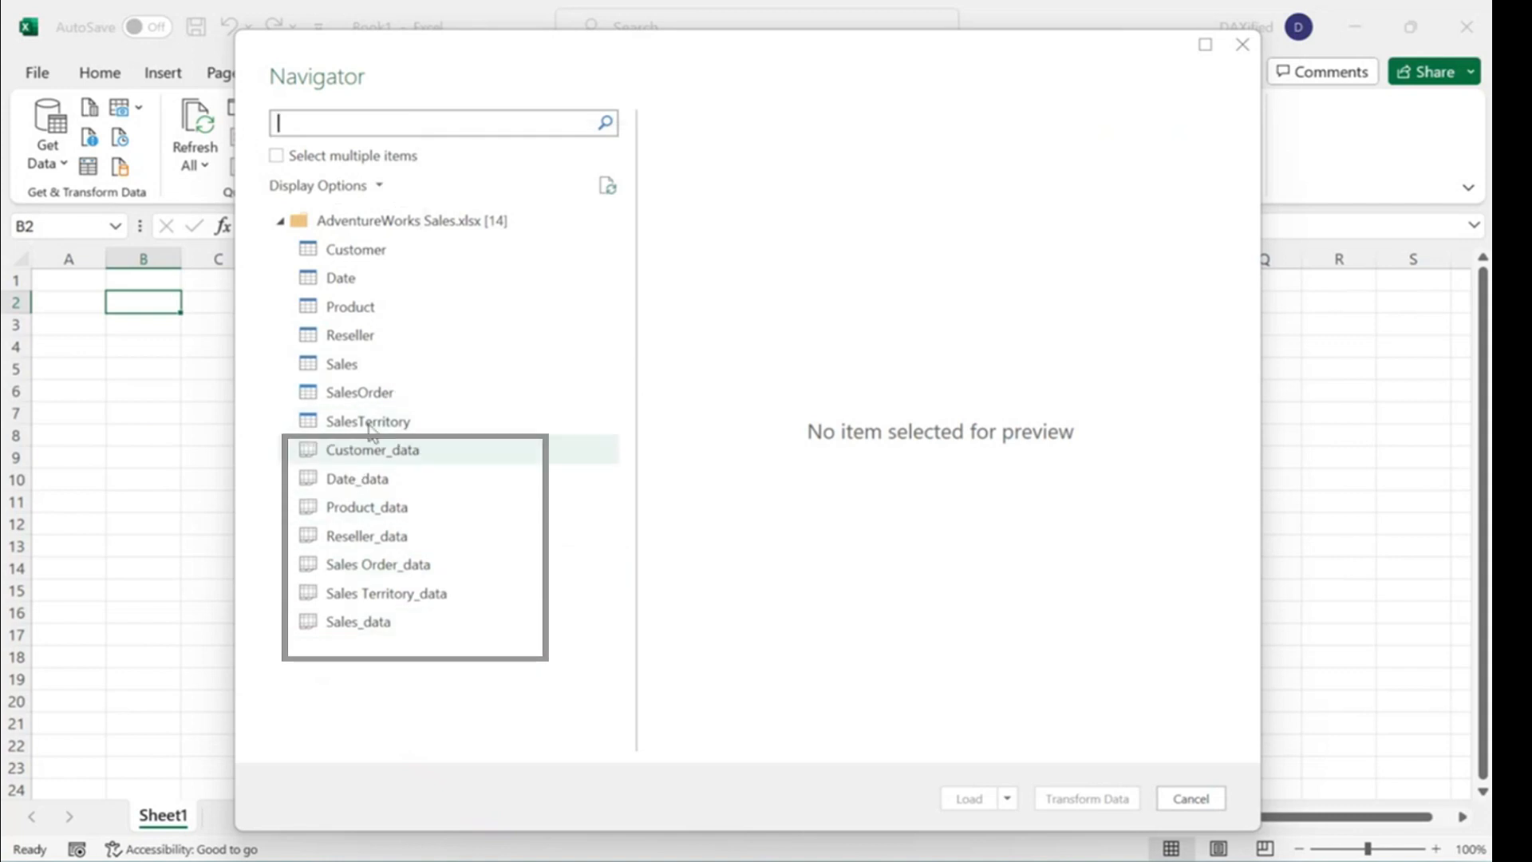
Select the Sales table from the workbook and open it for transformation in the Power Query Editor.
{"action": "left_click", "coordinate": [399, 363]}
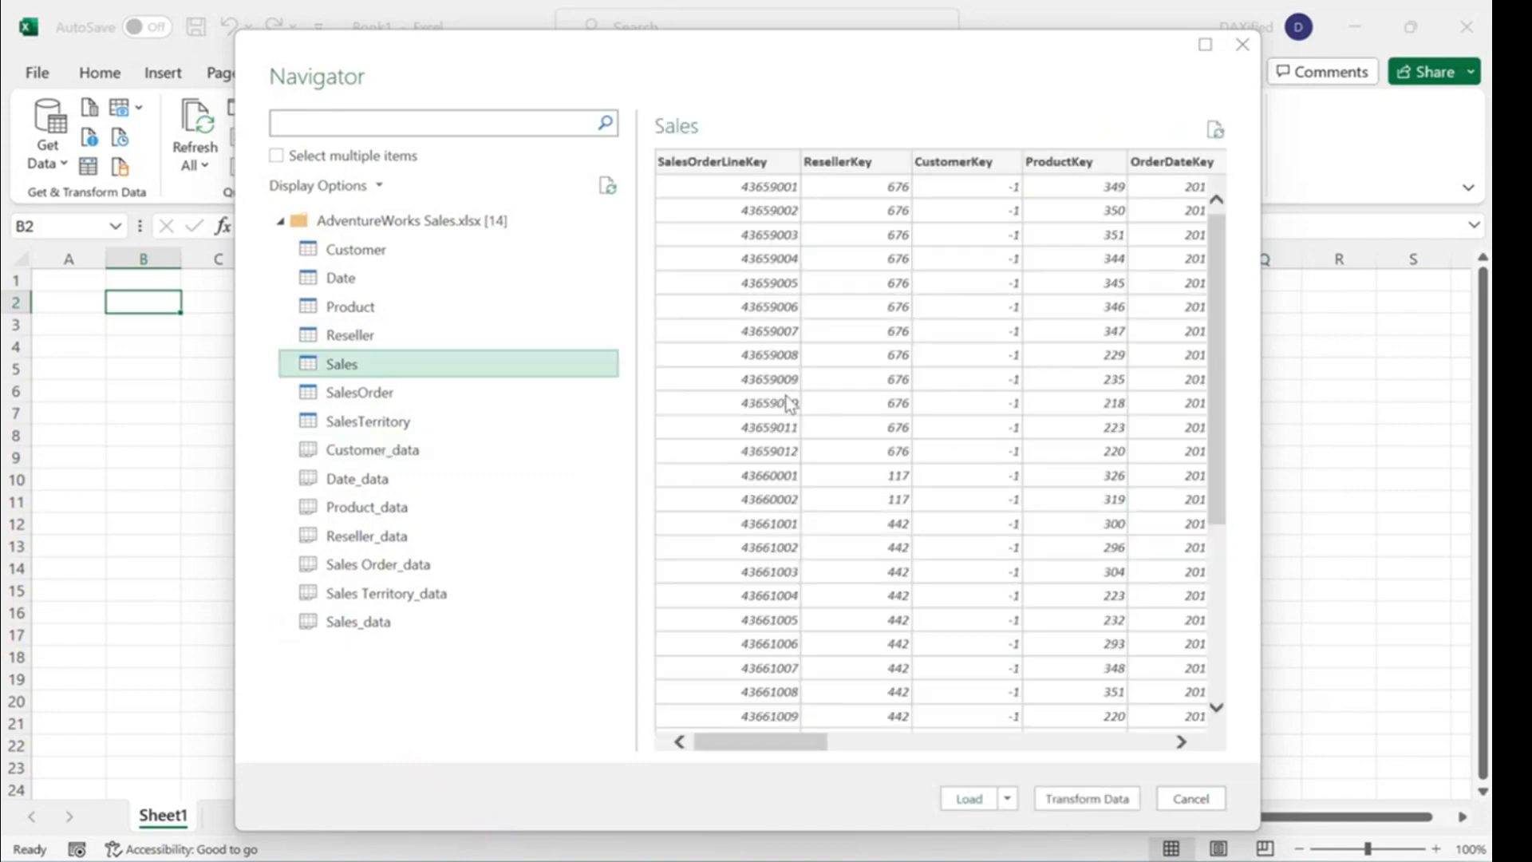
{"action": "left_click_drag", "start_coordinate": [769, 744], "coordinate": [677, 734]}
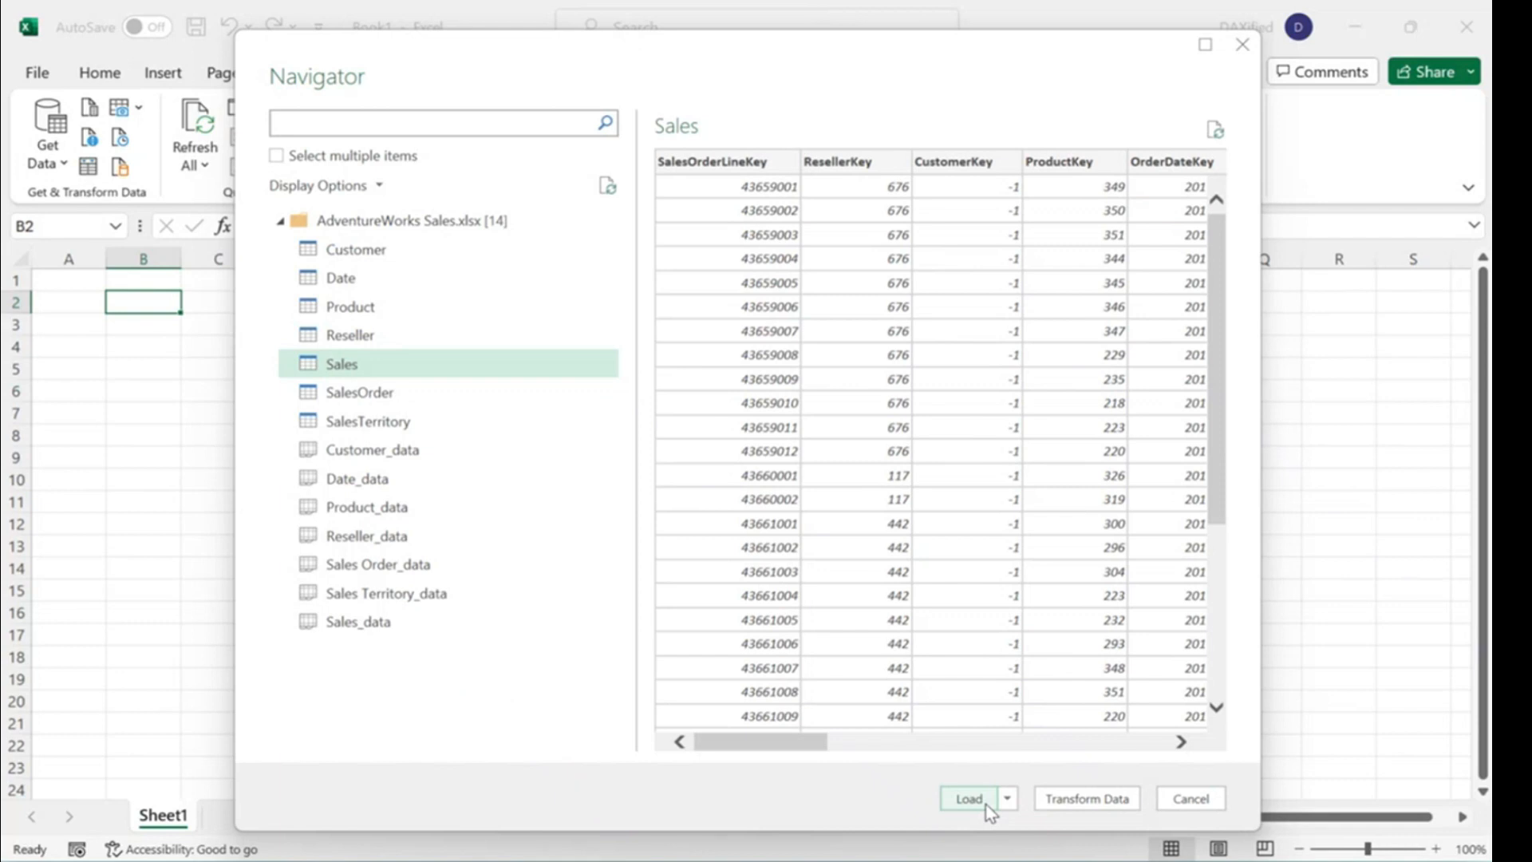
{"action": "left_click", "coordinate": [1111, 800]}
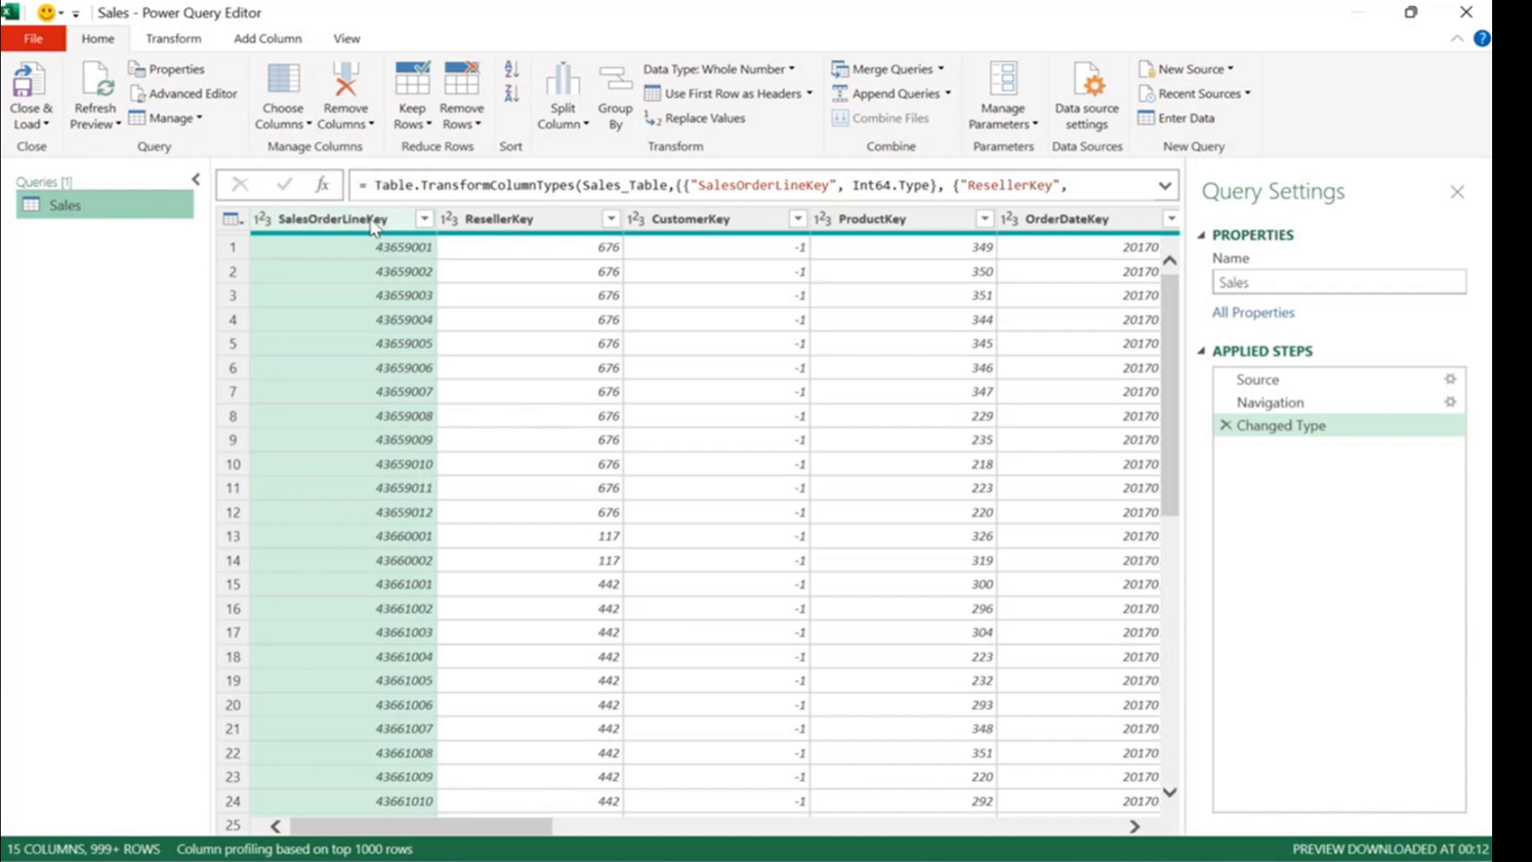
{"action": "left_click", "coordinate": [367, 127]}
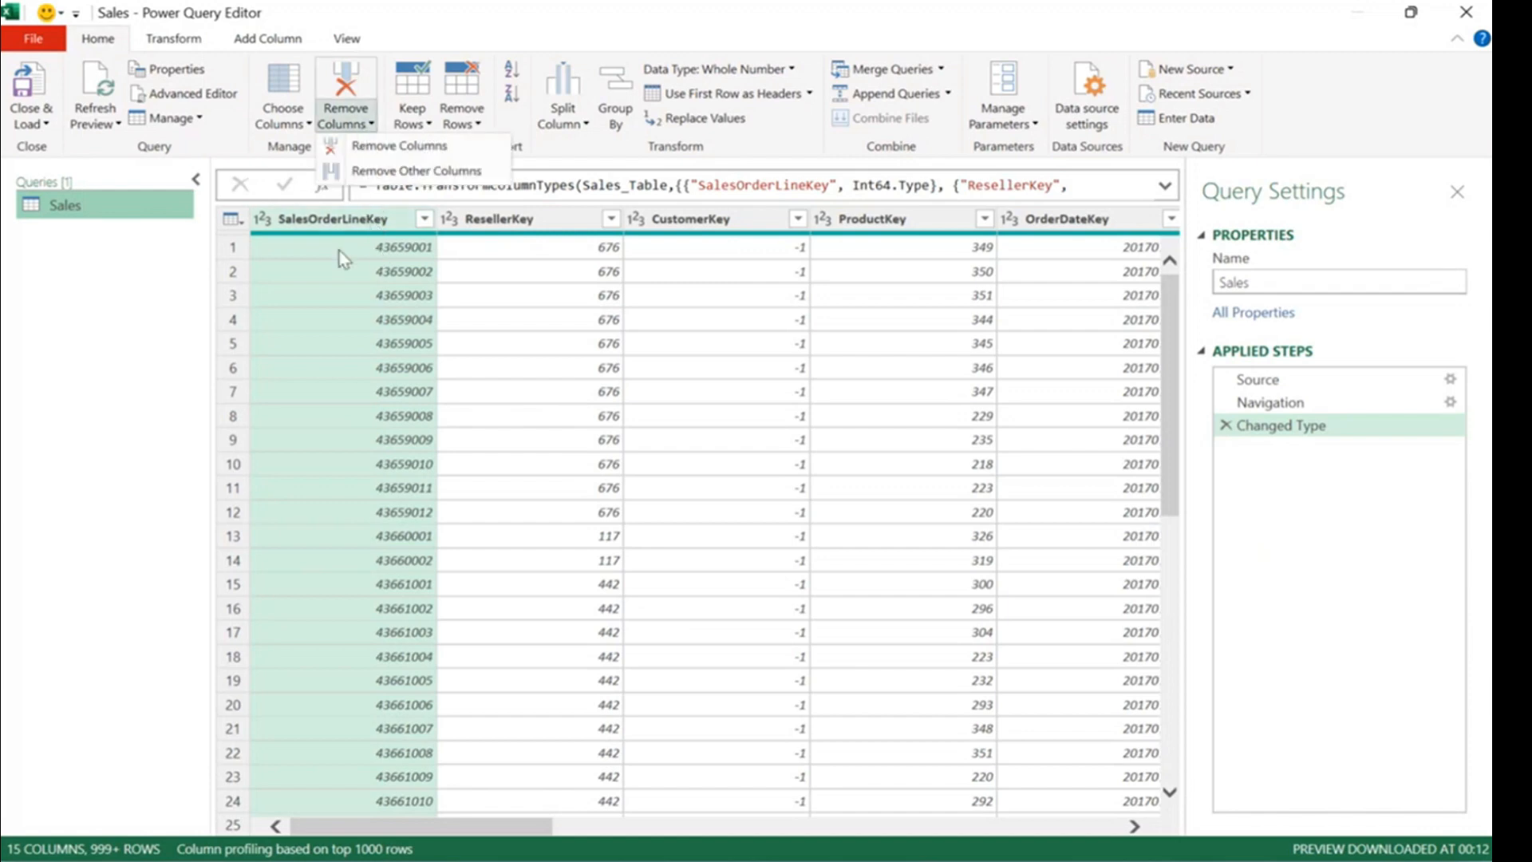
{"action": "right_click", "coordinate": [342, 228]}
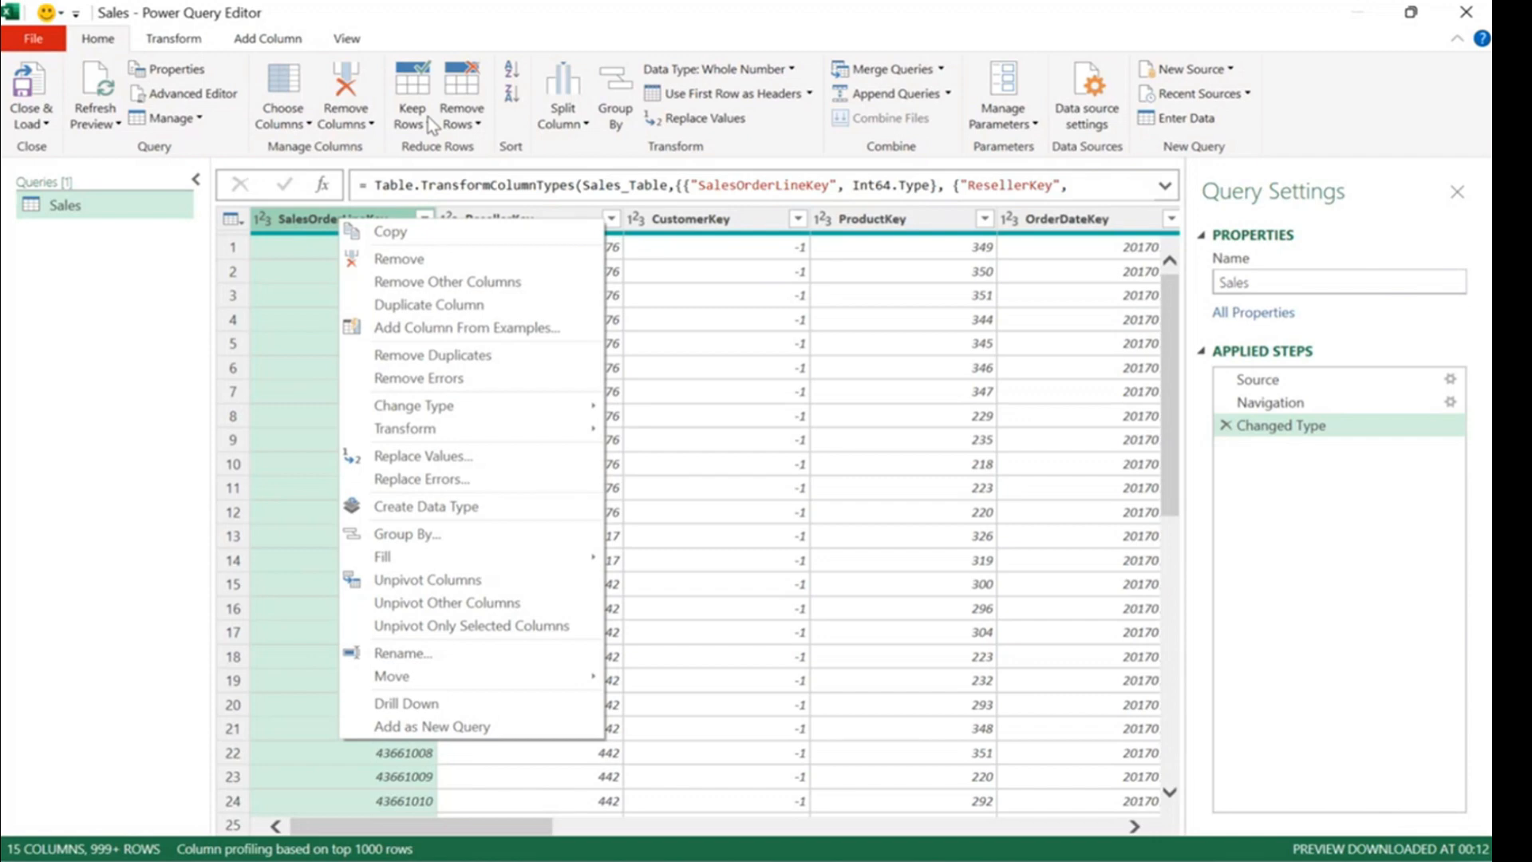
{"action": "left_click", "coordinate": [292, 275]}
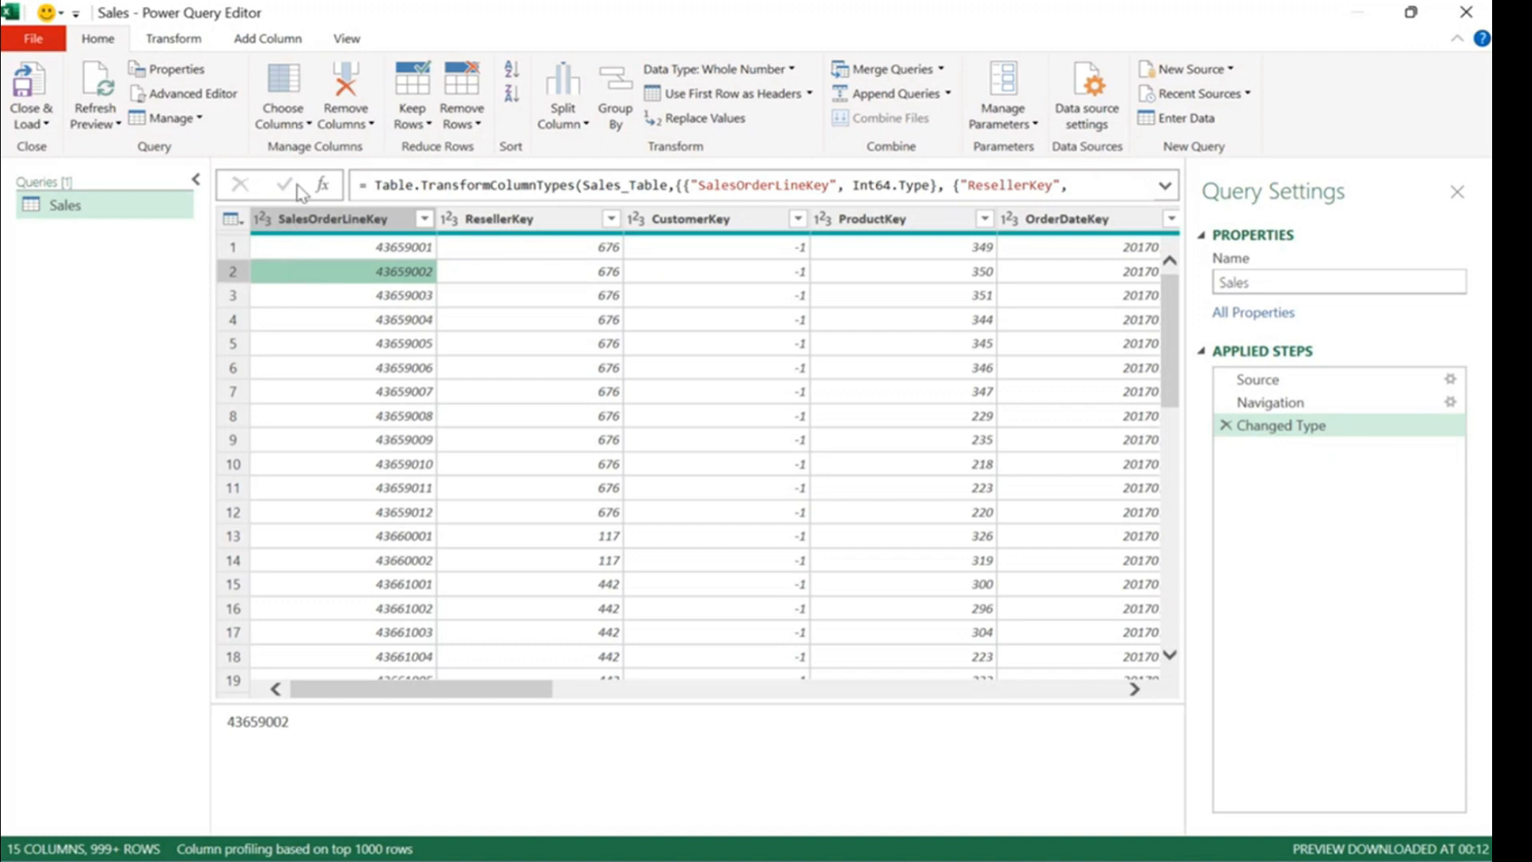
{"action": "left_click", "coordinate": [173, 38]}
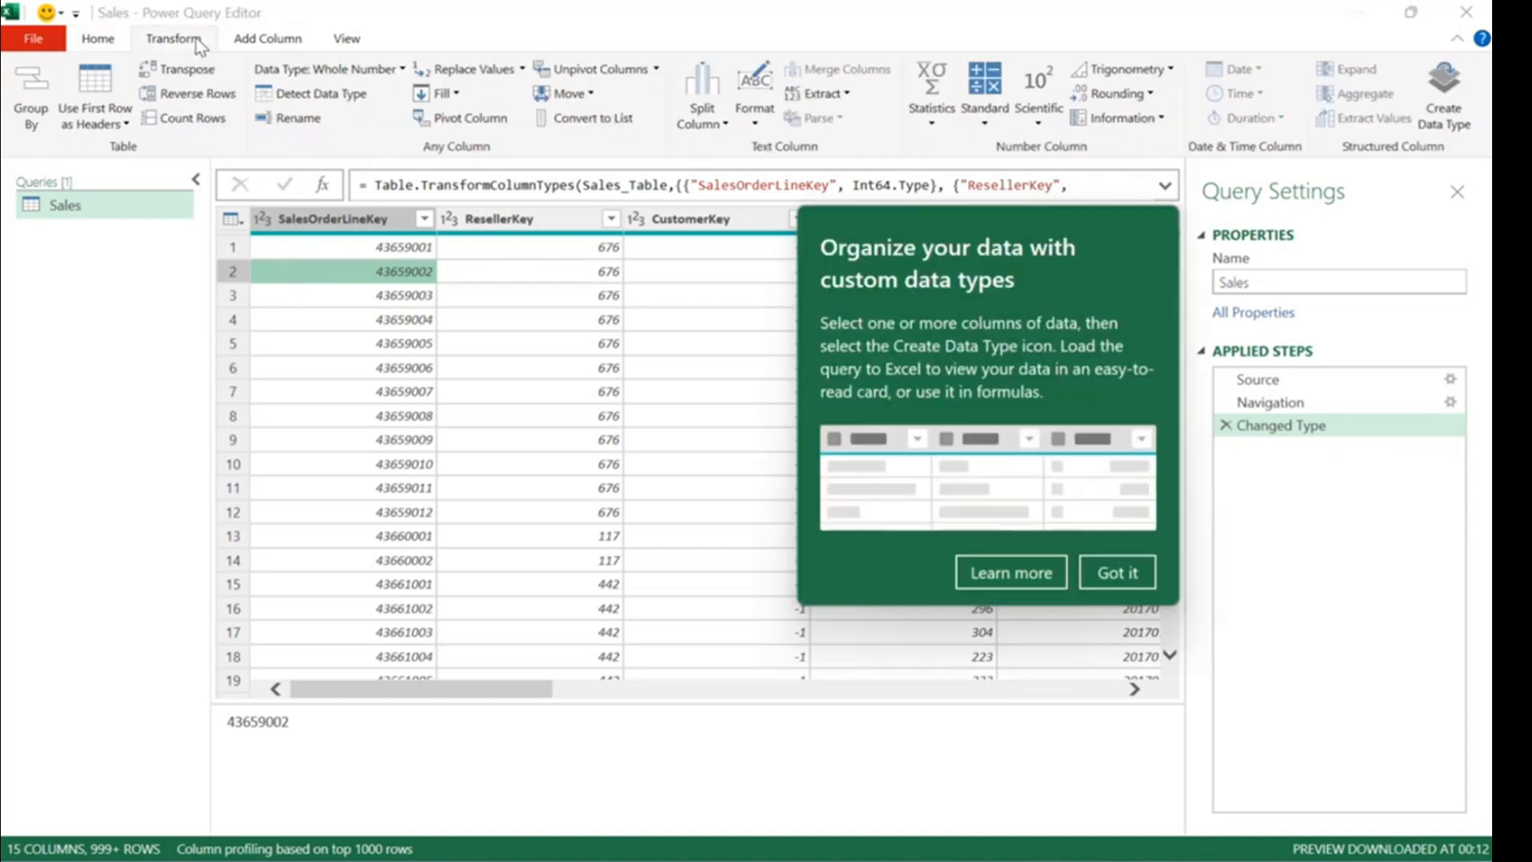
{"action": "left_click", "coordinate": [1117, 572]}
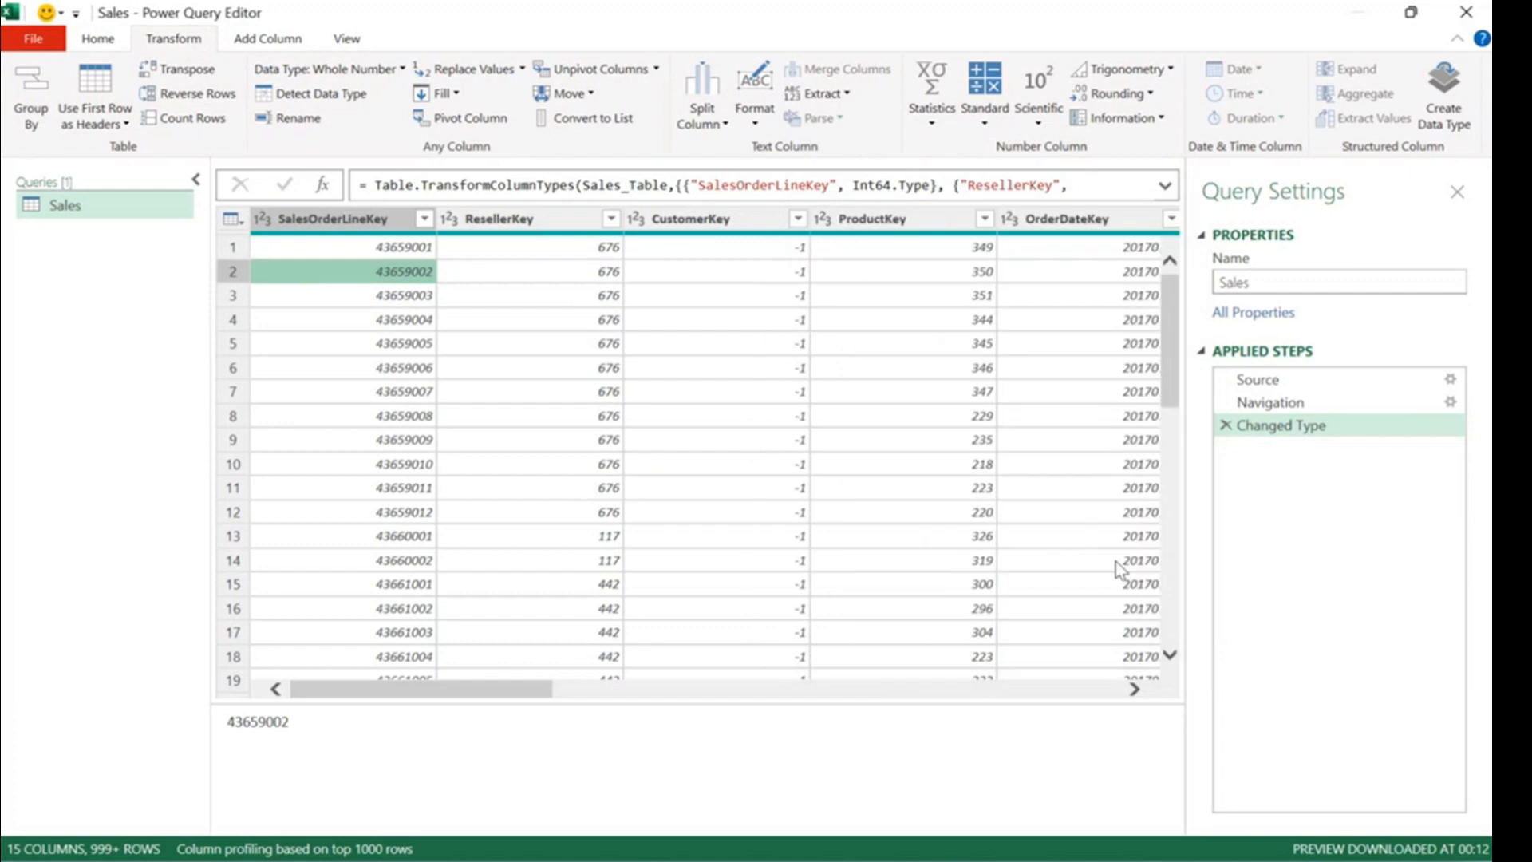
Change the SalesOrderLineKey column's data type to Currency, replacing the current type conversion.
{"action": "left_click", "coordinate": [396, 227]}
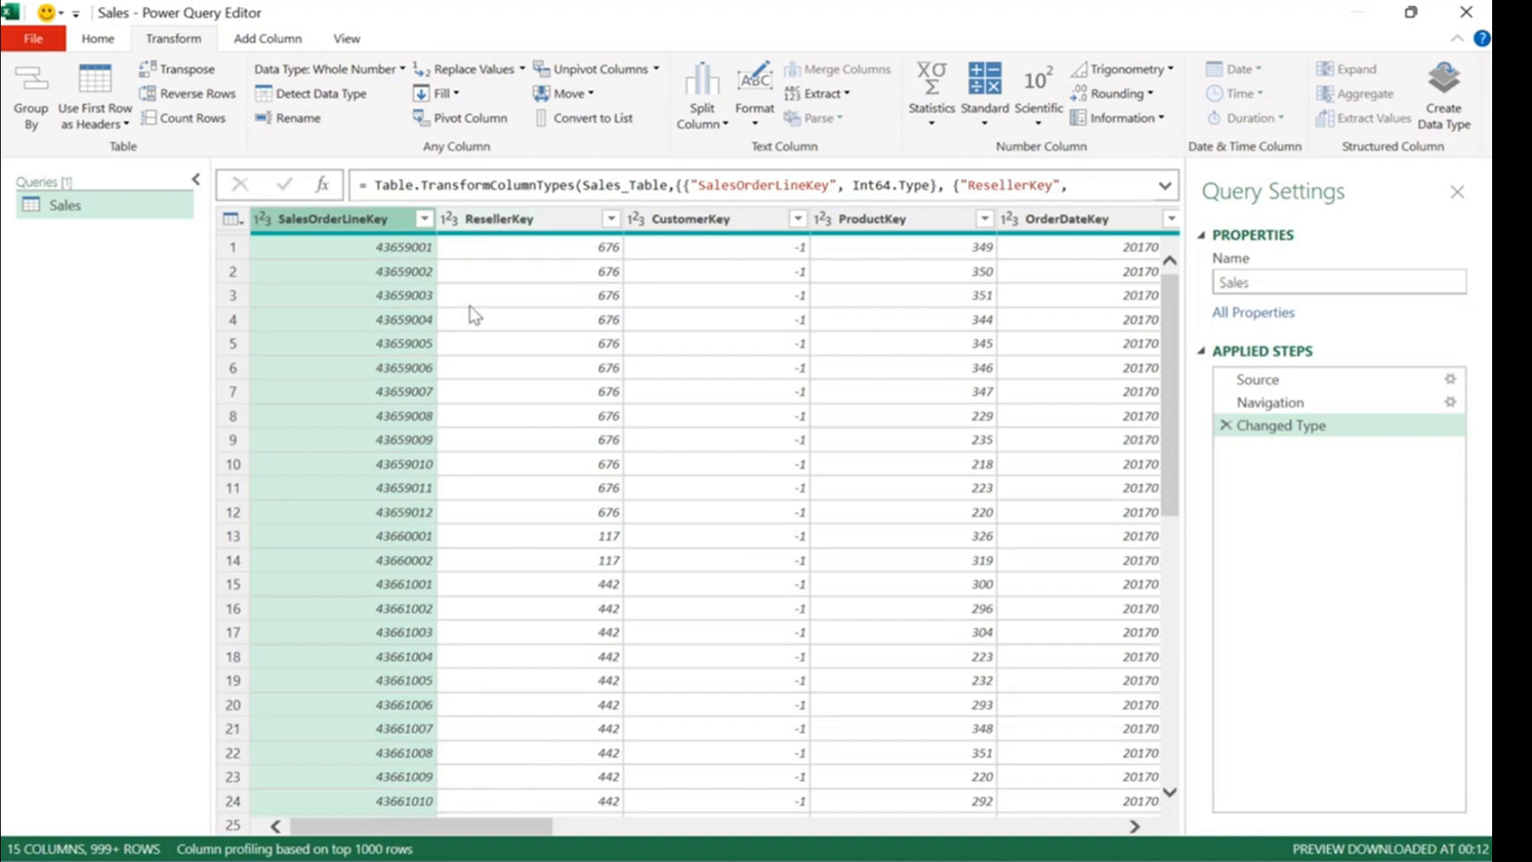
{"action": "left_click_drag", "start_coordinate": [496, 828], "coordinate": [439, 272]}
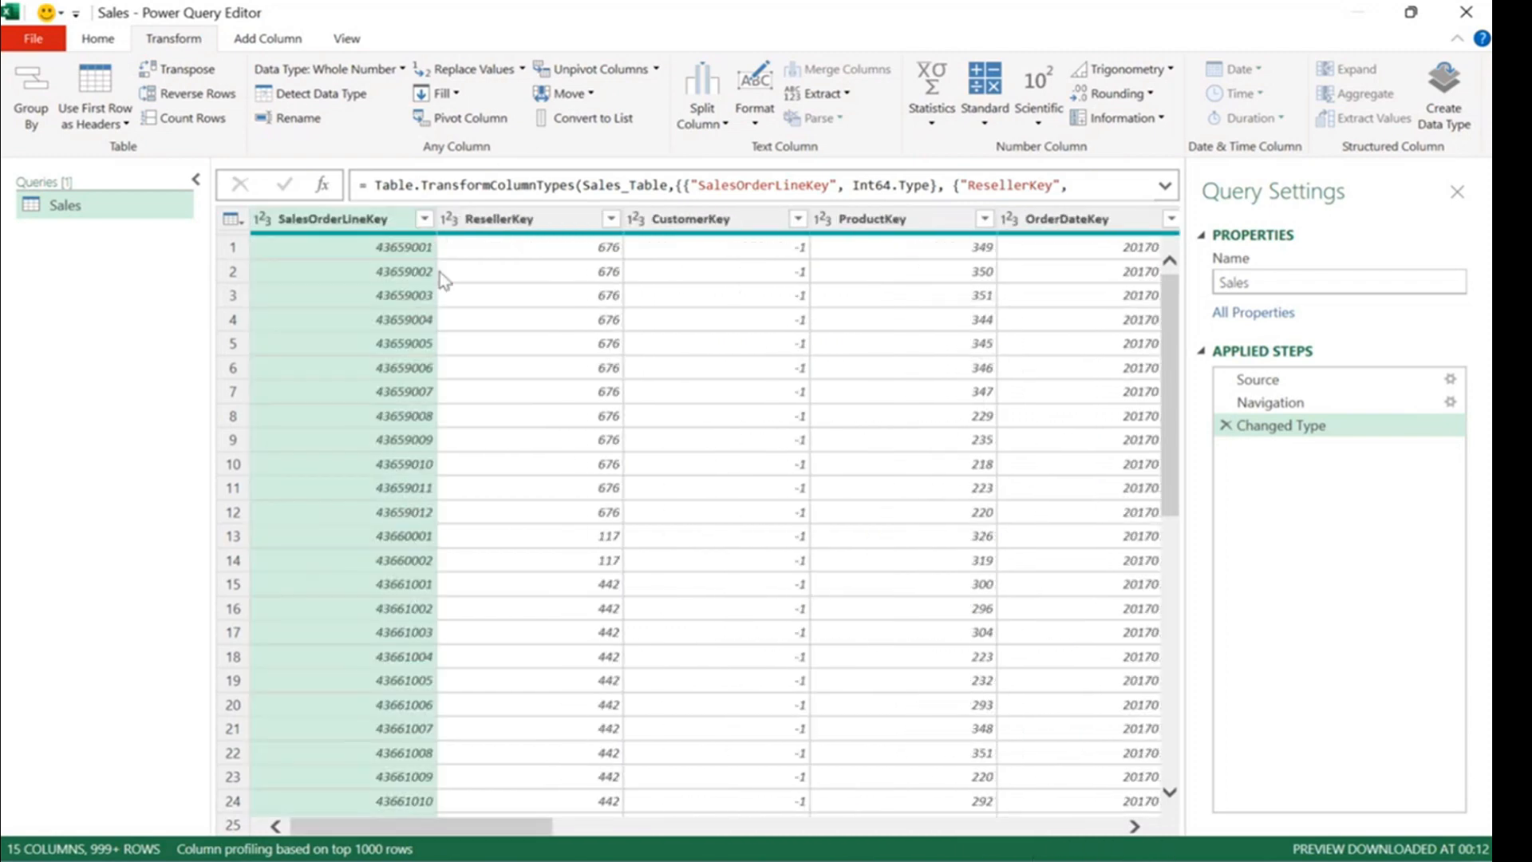
{"action": "right_click", "coordinate": [345, 226]}
{"action": "mouse_move", "coordinate": [418, 414]}
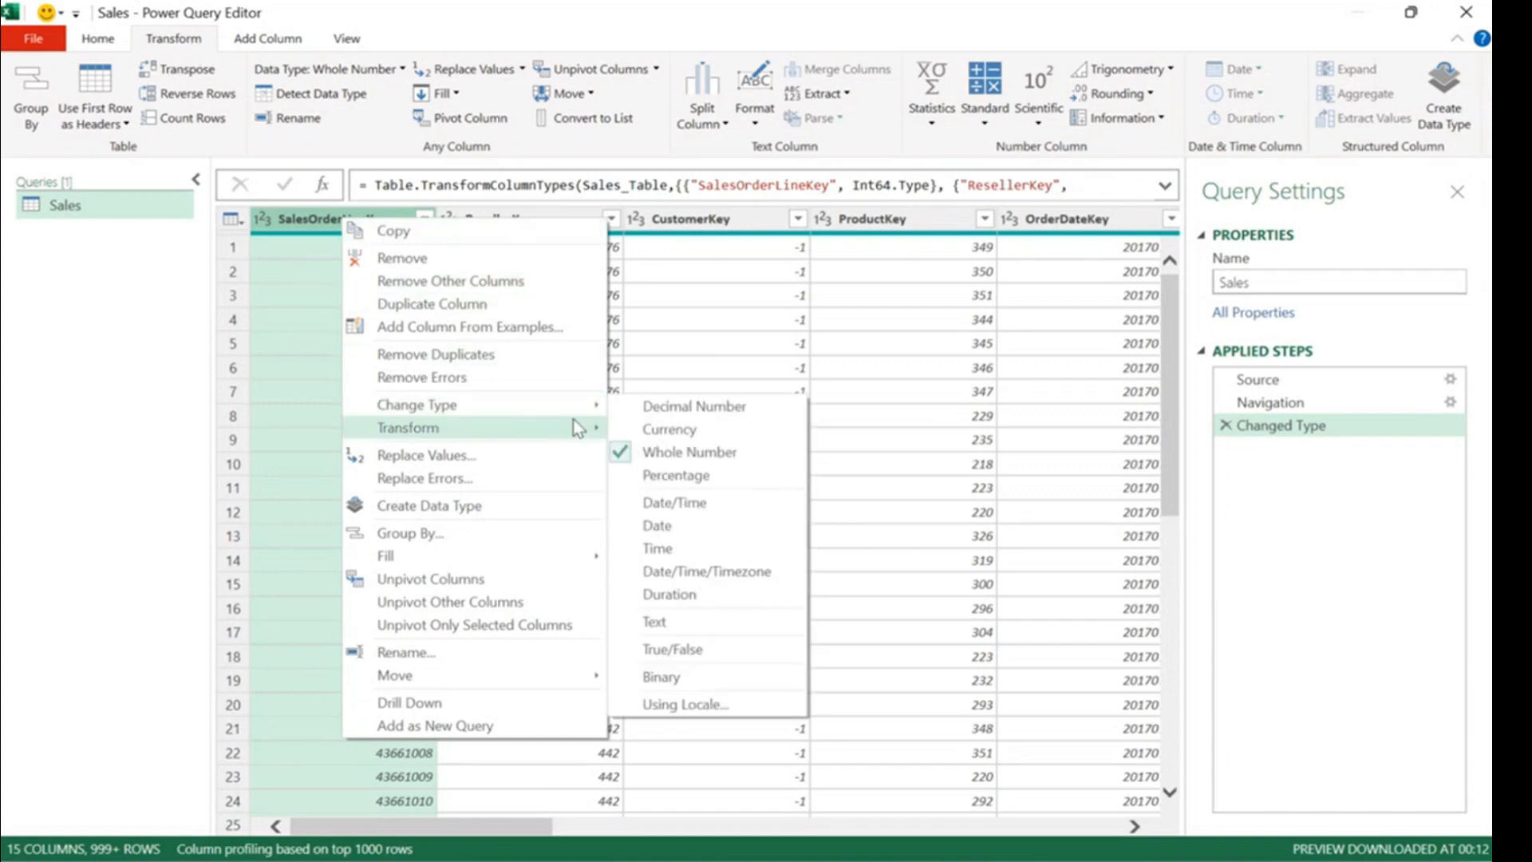
{"action": "left_click", "coordinate": [648, 430]}
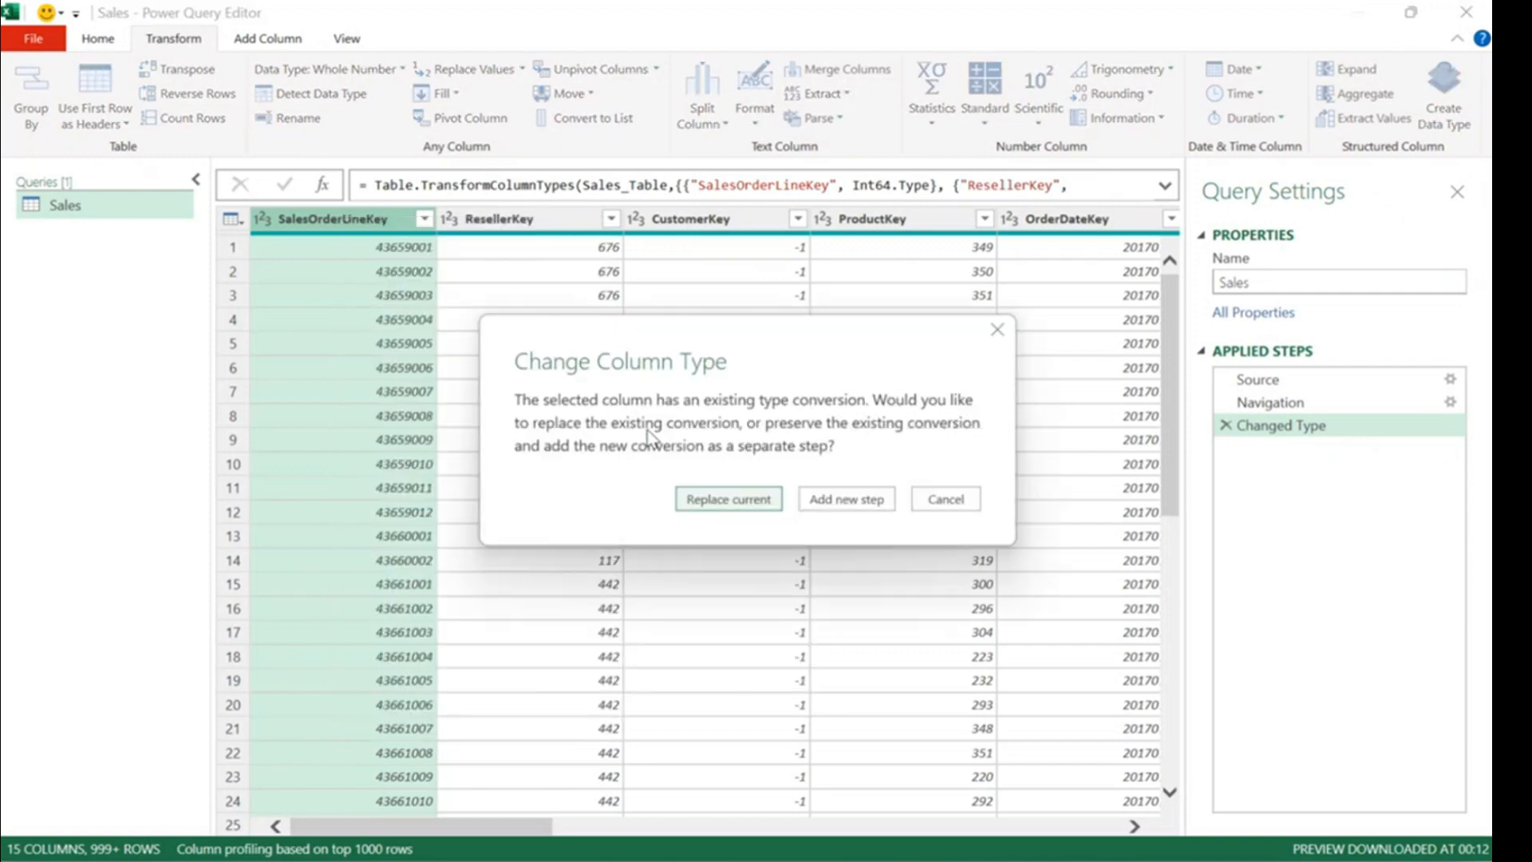
{"action": "left_click", "coordinate": [737, 499]}
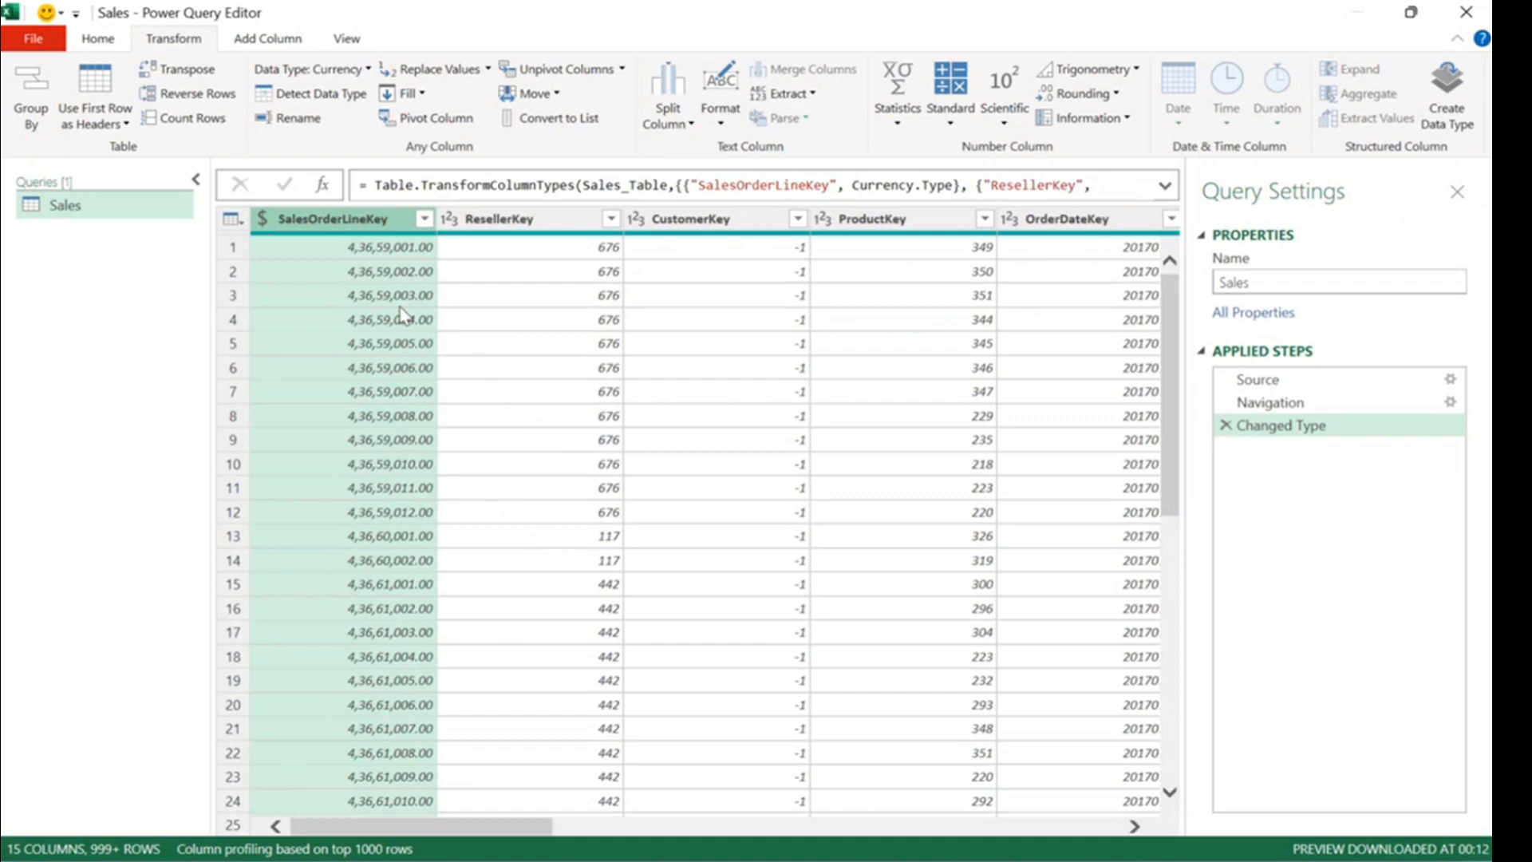
Delete the Changed Type applied step and add a new UPPERCASE-formatted column based on SalesOrderLineKey.
{"action": "left_click", "coordinate": [1226, 425]}
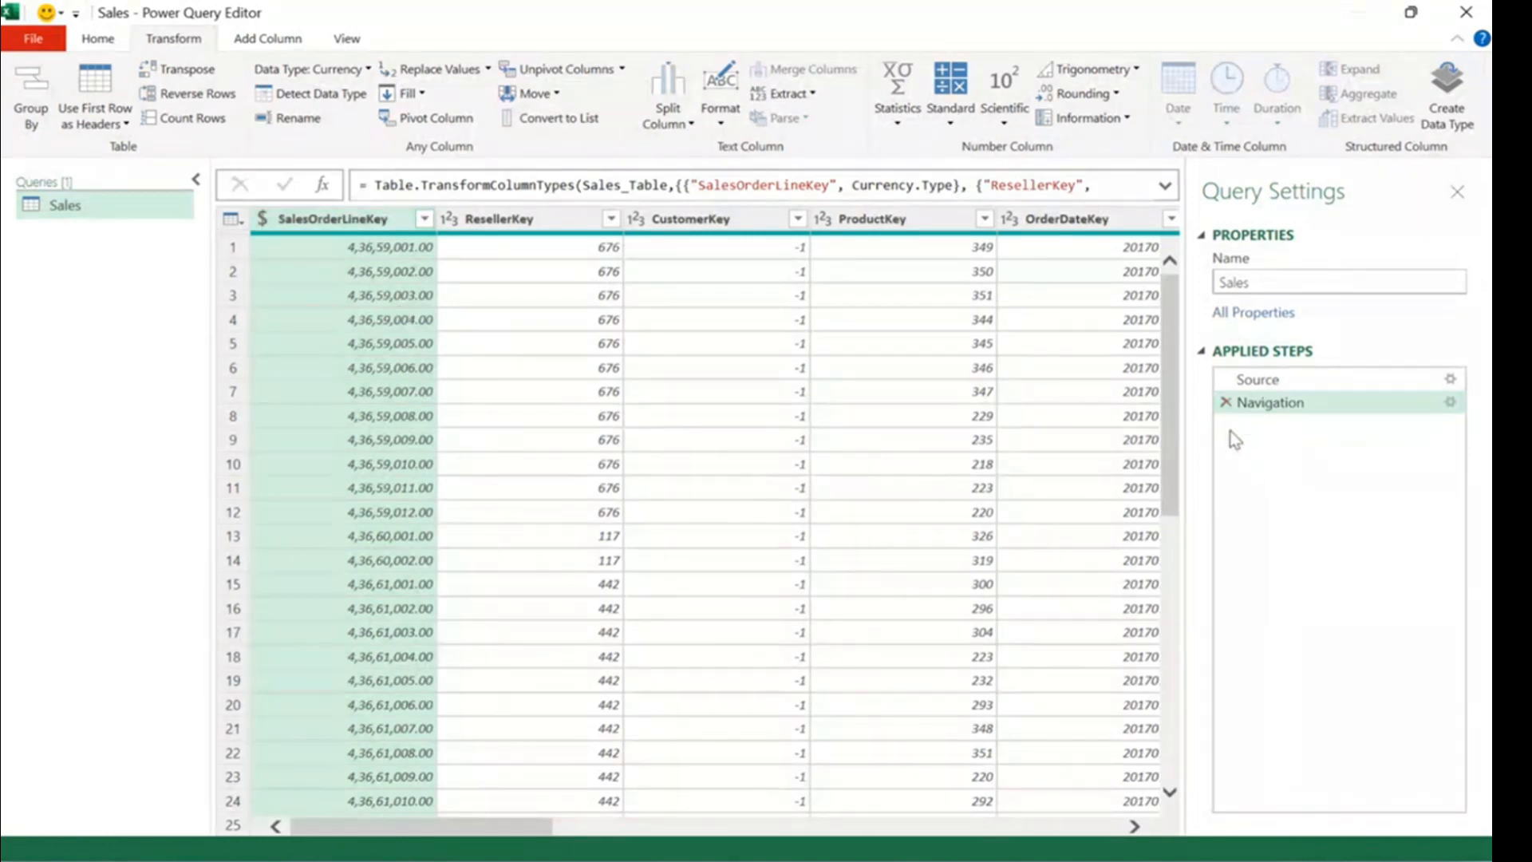
{"action": "left_click", "coordinate": [299, 40]}
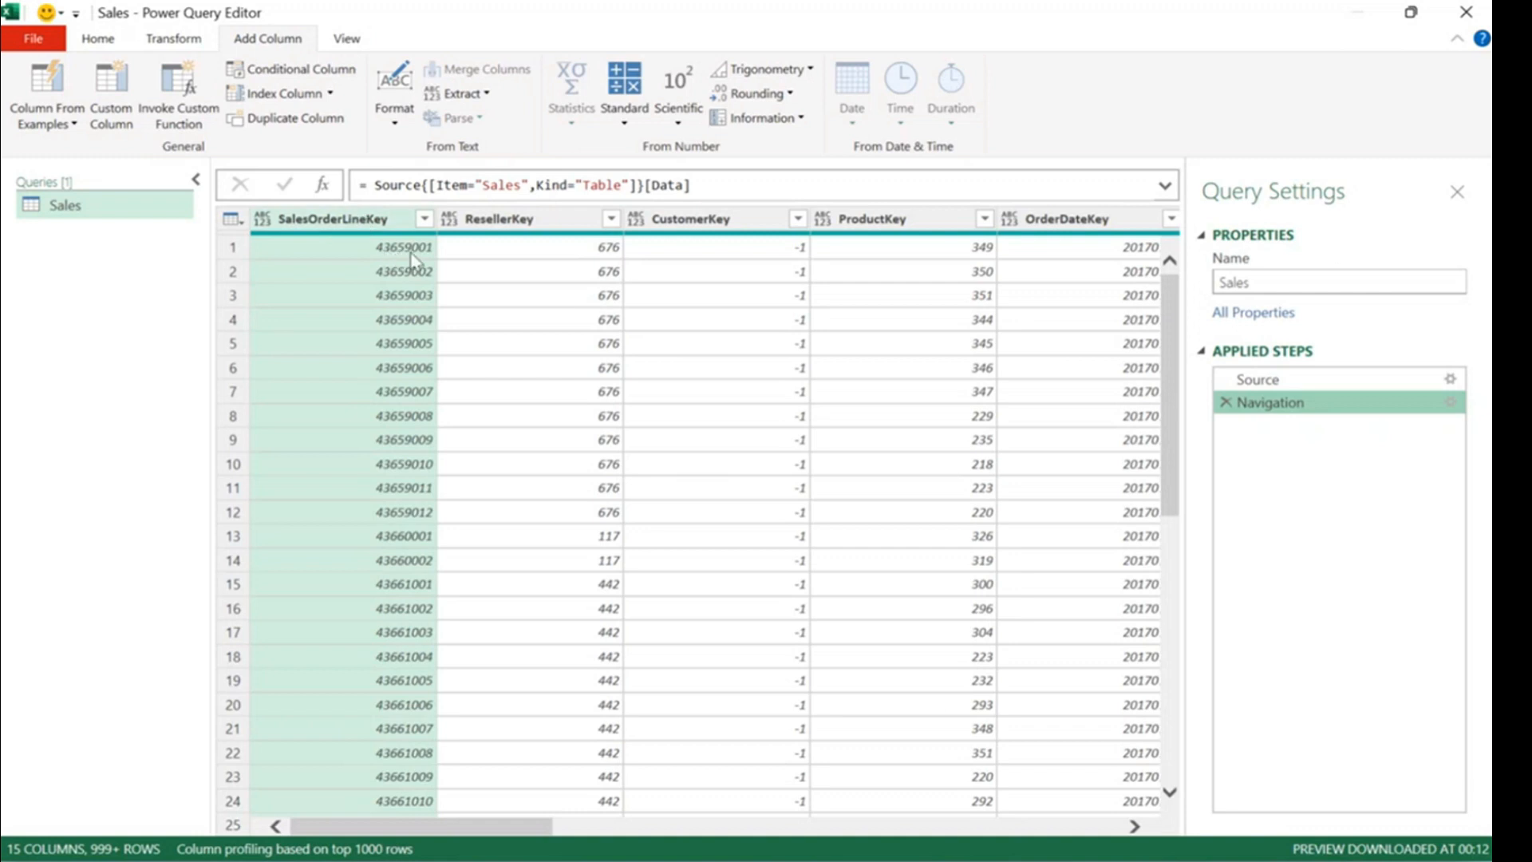
{"action": "left_click", "coordinate": [394, 119]}
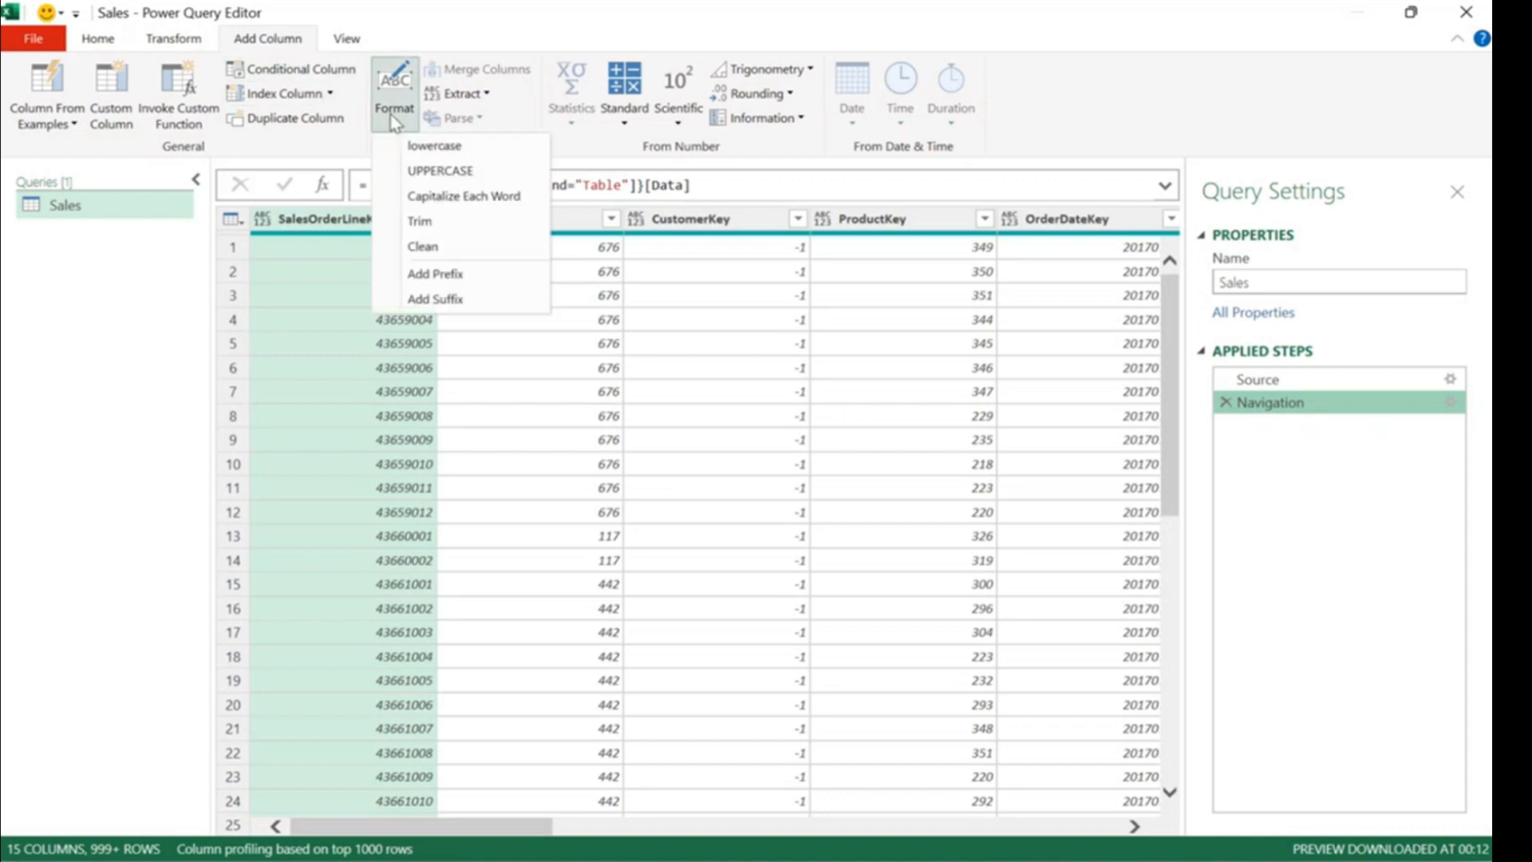
{"action": "left_click", "coordinate": [438, 172]}
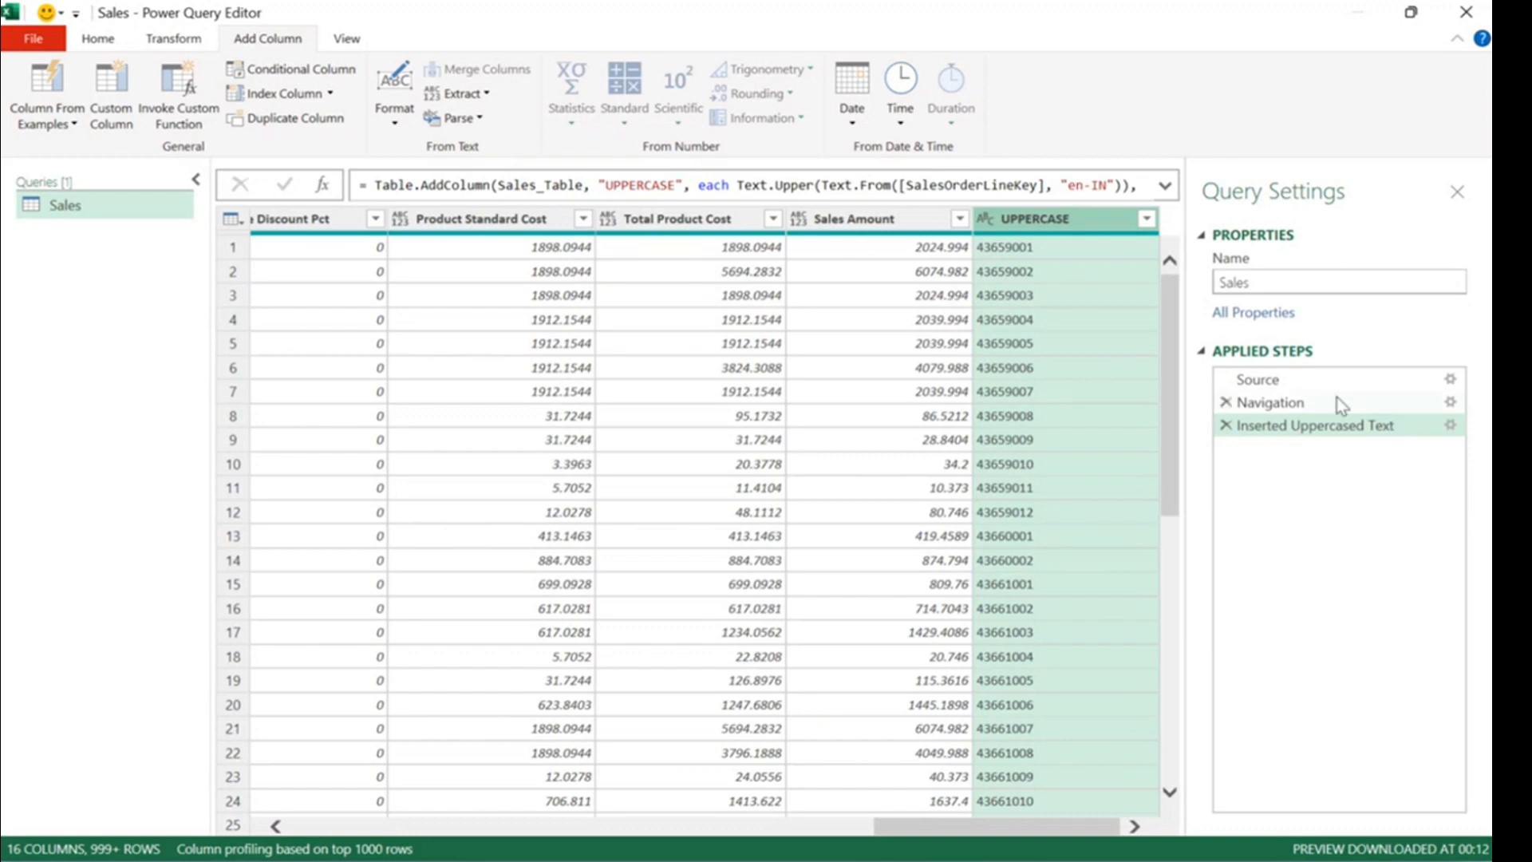
Review the data and formulas behind the Source, Navigation and Inserted Uppercased Text applied steps.
{"action": "left_click", "coordinate": [1324, 379]}
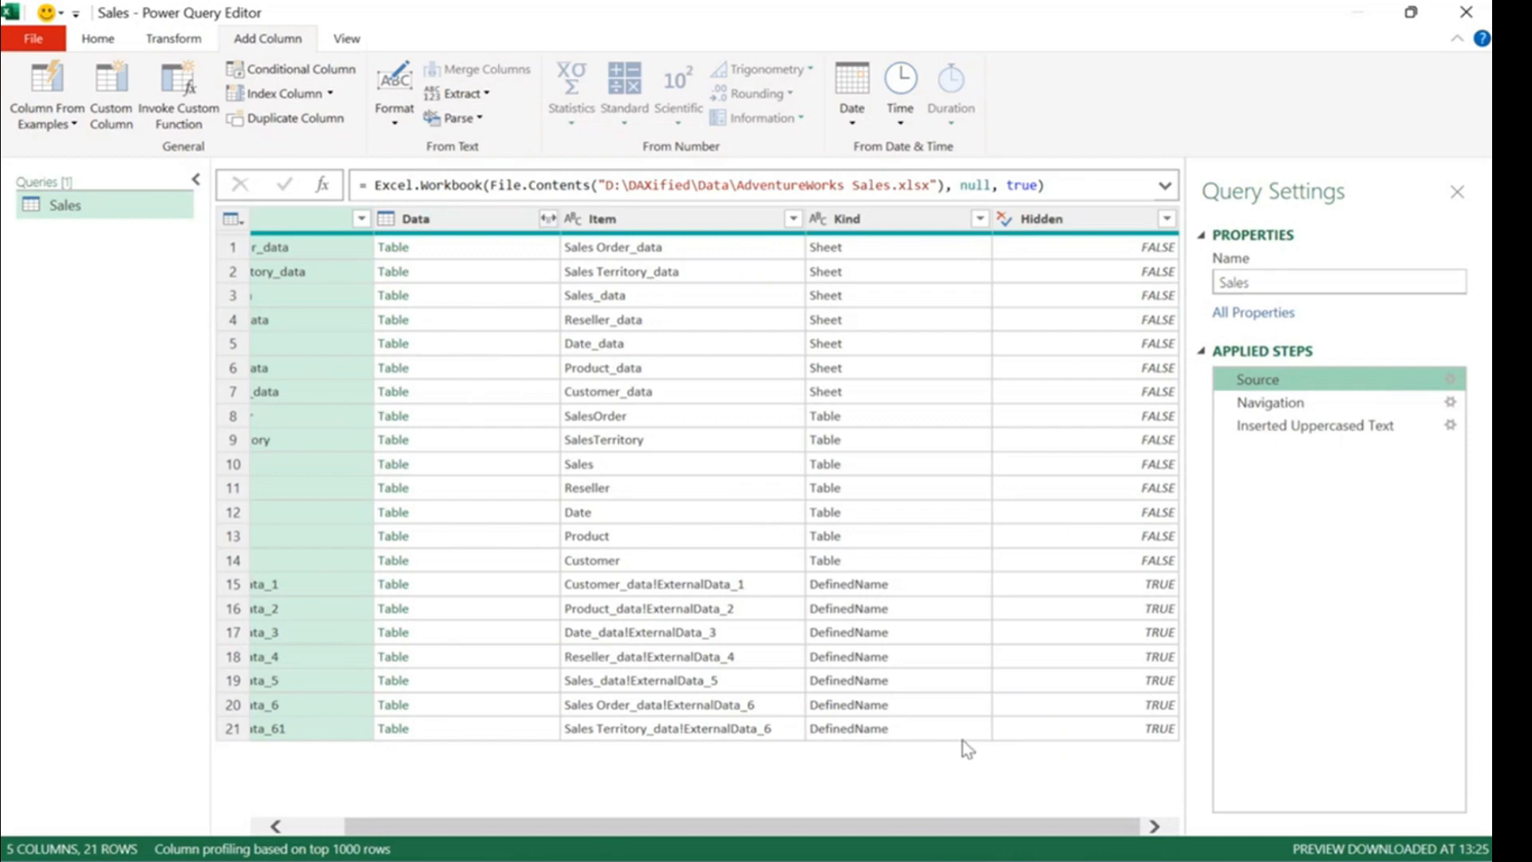
{"action": "left_click_drag", "start_coordinate": [812, 824], "coordinate": [602, 829]}
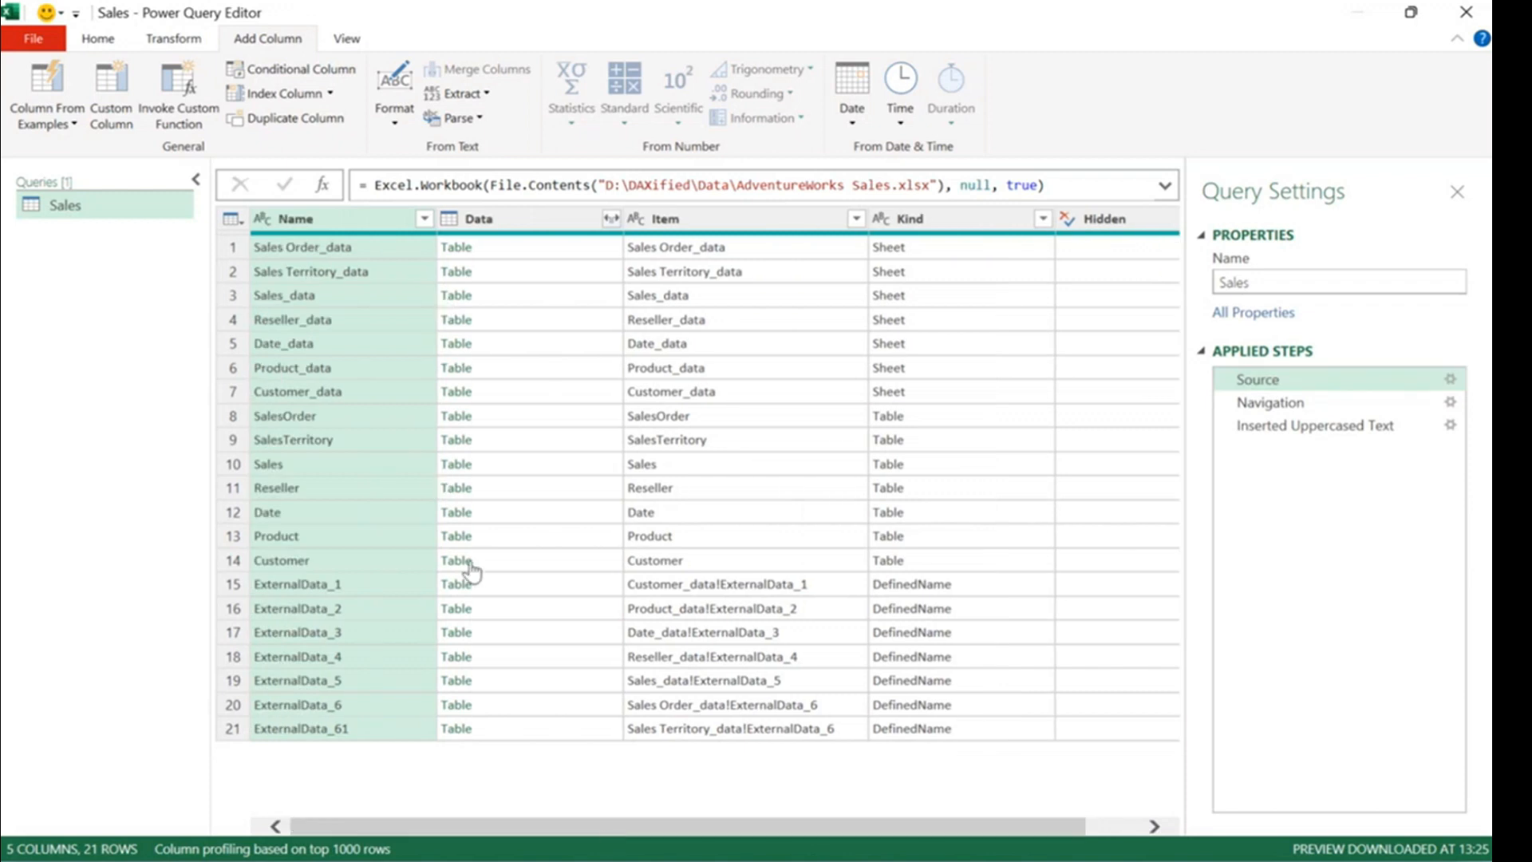
{"action": "left_click", "coordinate": [1275, 404]}
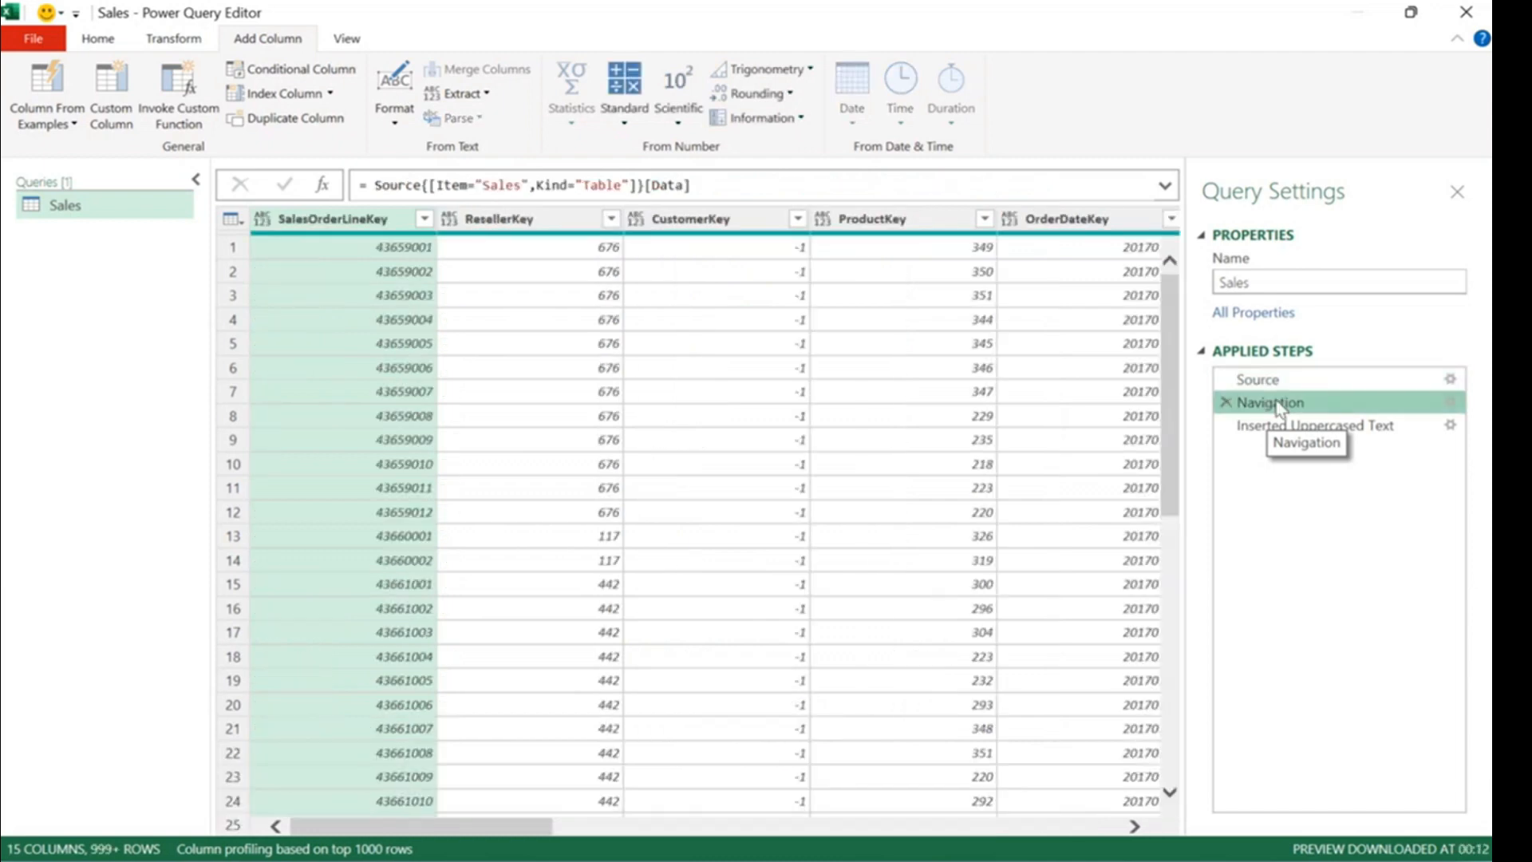
{"action": "left_click", "coordinate": [511, 186]}
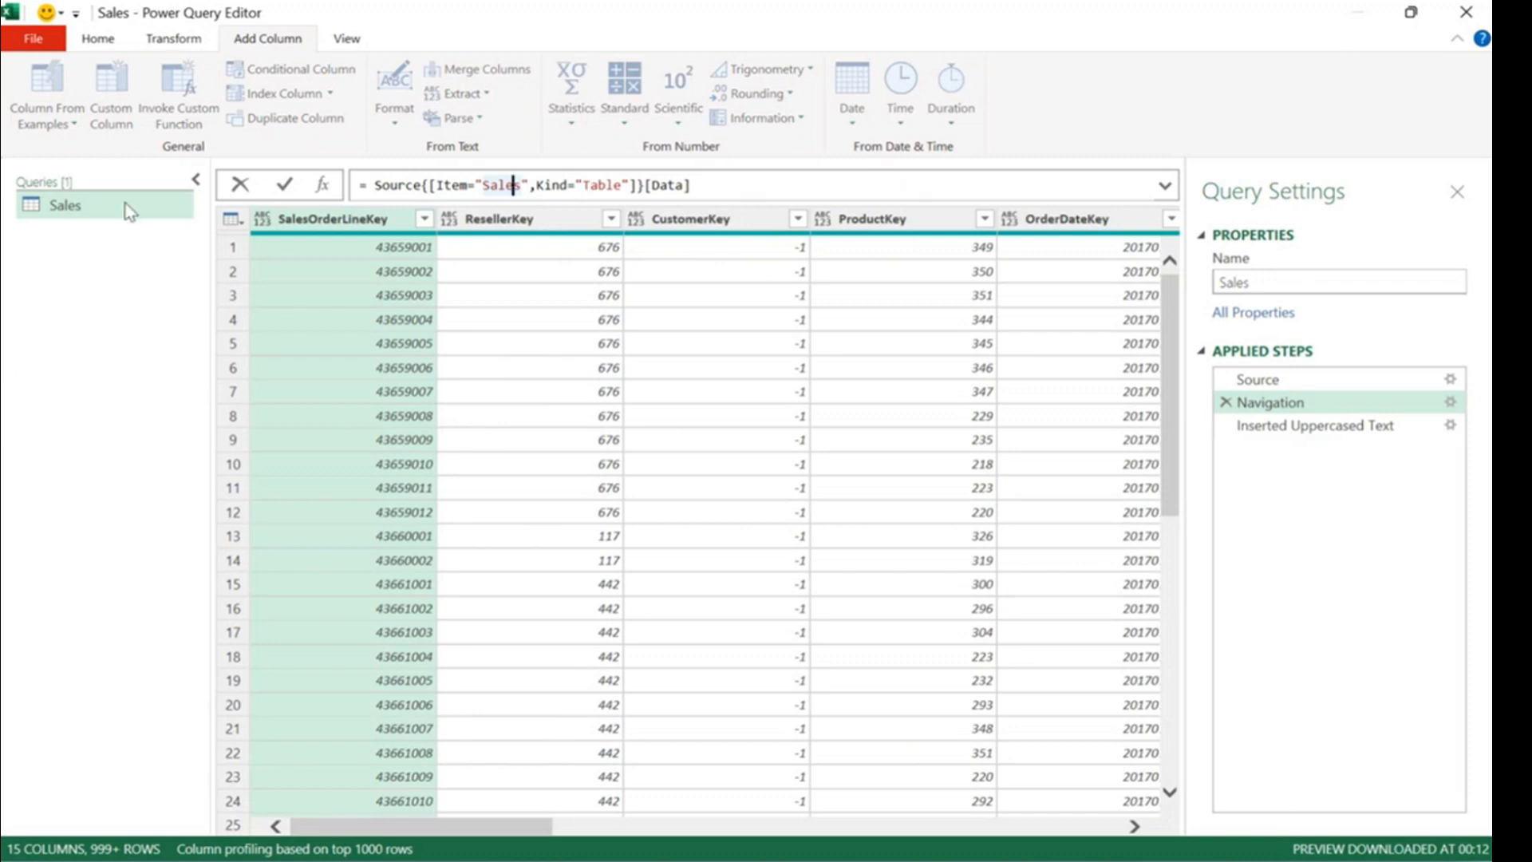
{"action": "left_click", "coordinate": [1268, 426]}
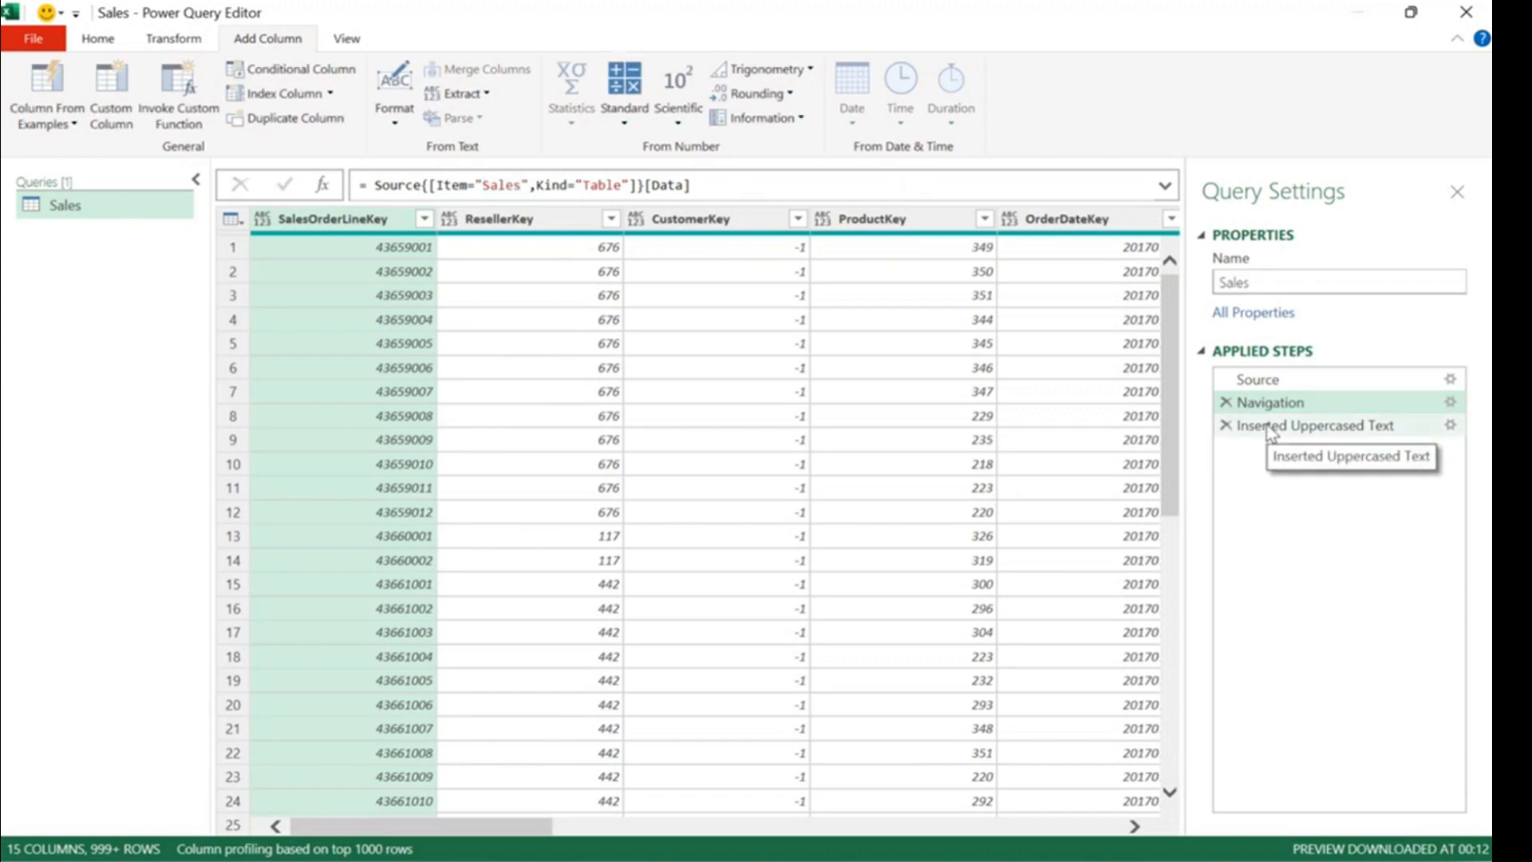
{"action": "left_click", "coordinate": [1271, 429]}
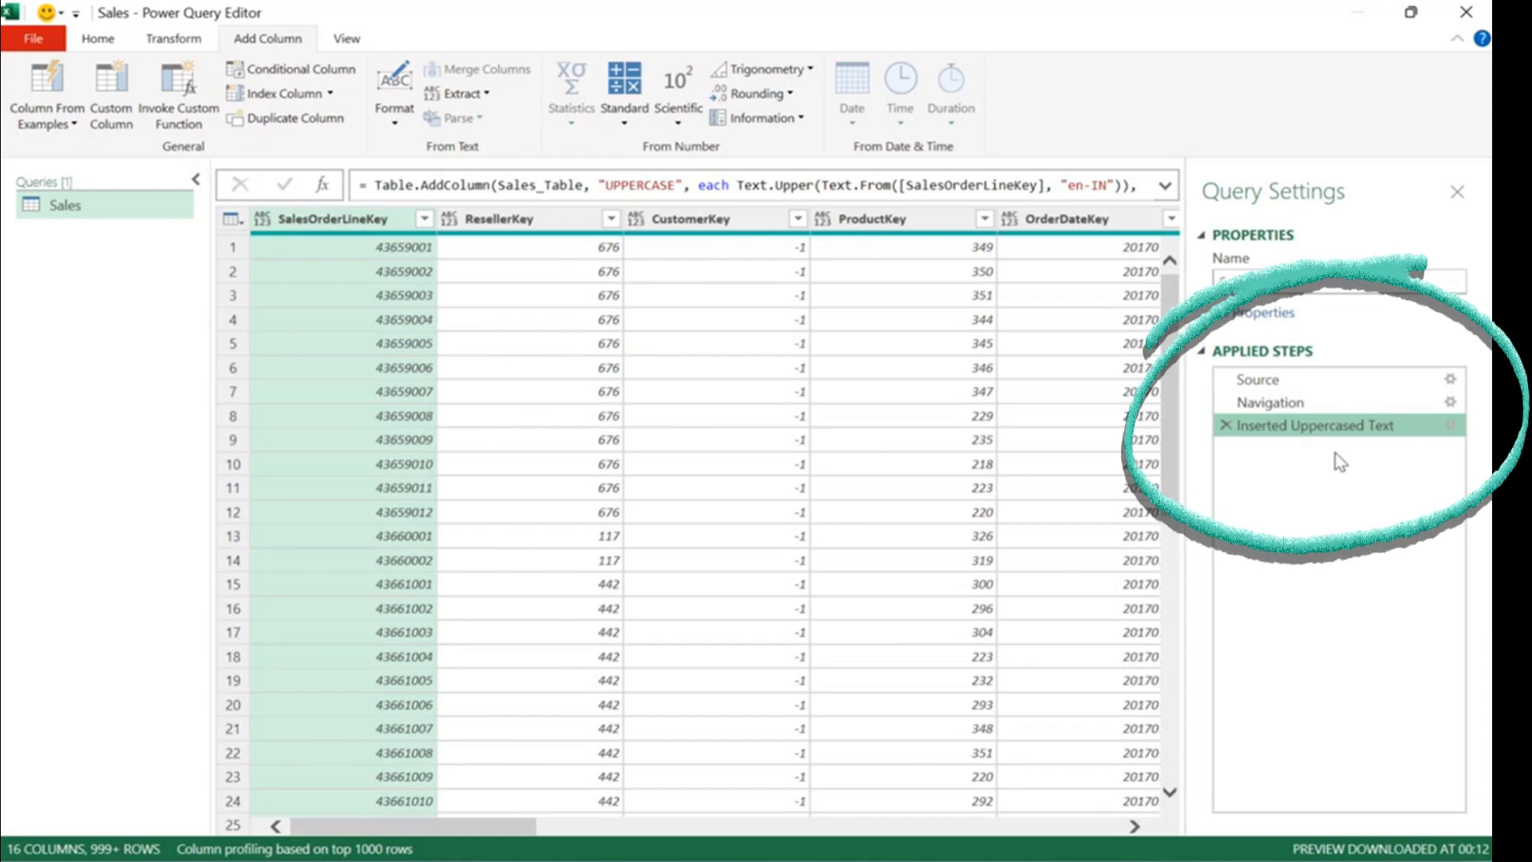
Add a custom column named Discount with the formula [Sales Amount]*.10.
{"action": "left_click_drag", "start_coordinate": [503, 834], "coordinate": [1187, 814]}
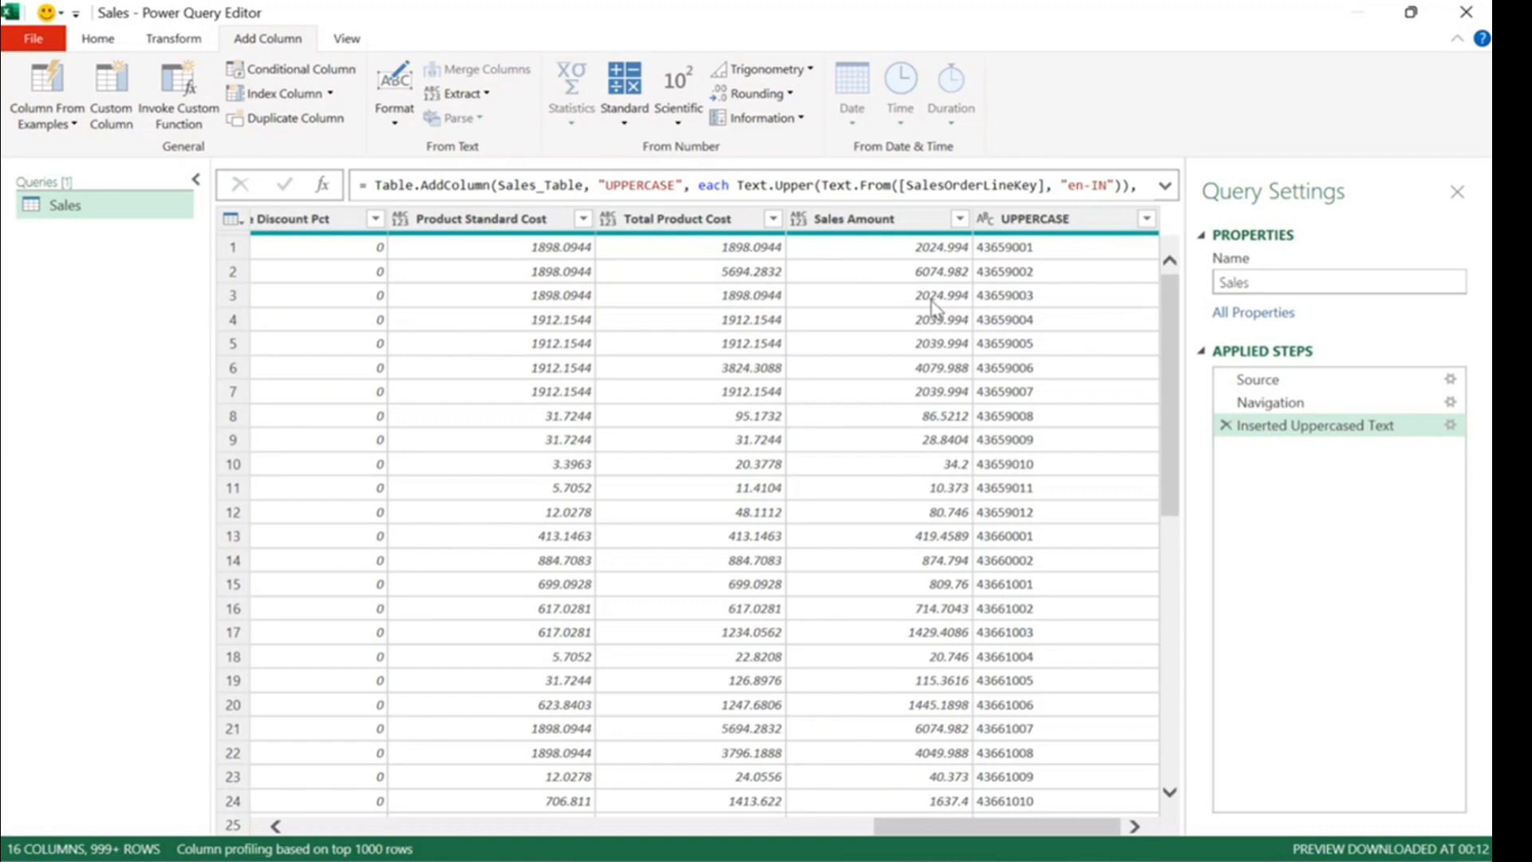
{"action": "left_click", "coordinate": [939, 224]}
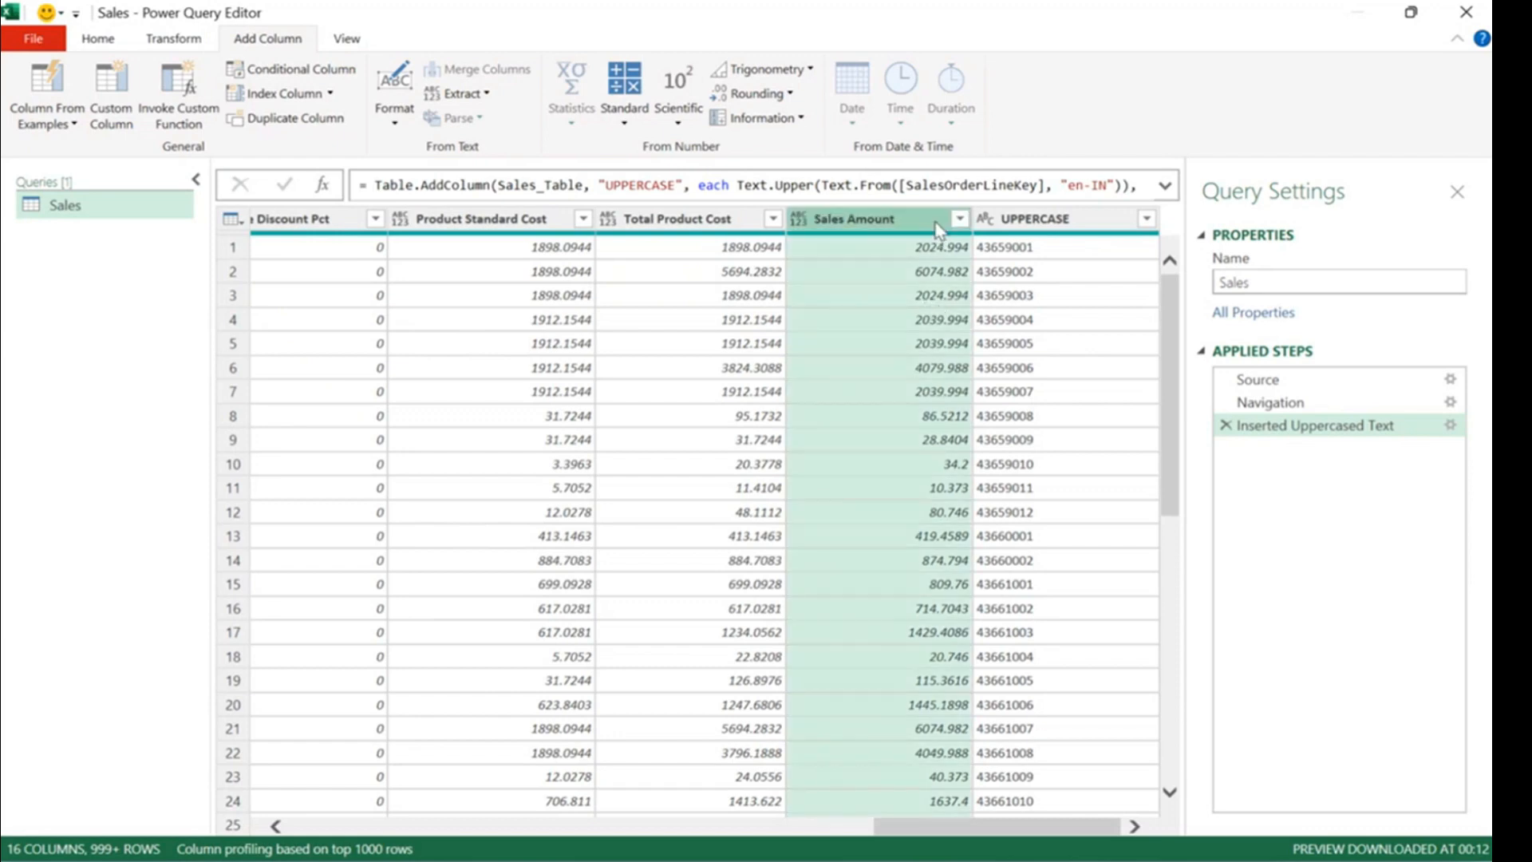
{"action": "left_click", "coordinate": [116, 123]}
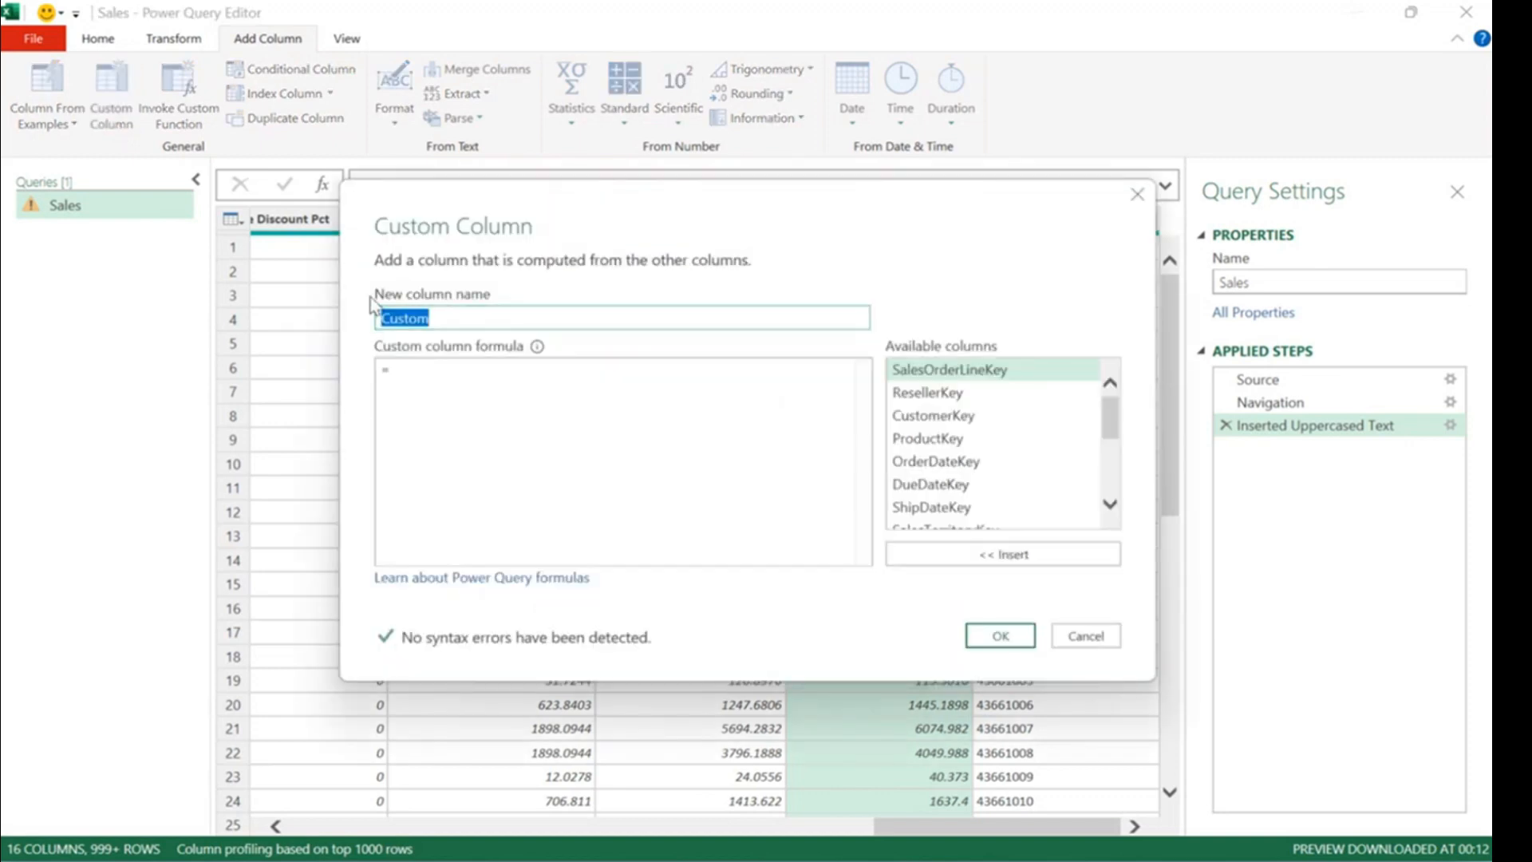
{"action": "type", "text": "Discount"}
{"action": "left_click", "coordinate": [426, 389]}
{"action": "scroll", "coordinate": [985, 511], "scroll_direction": "down", "scroll_amount": 2}
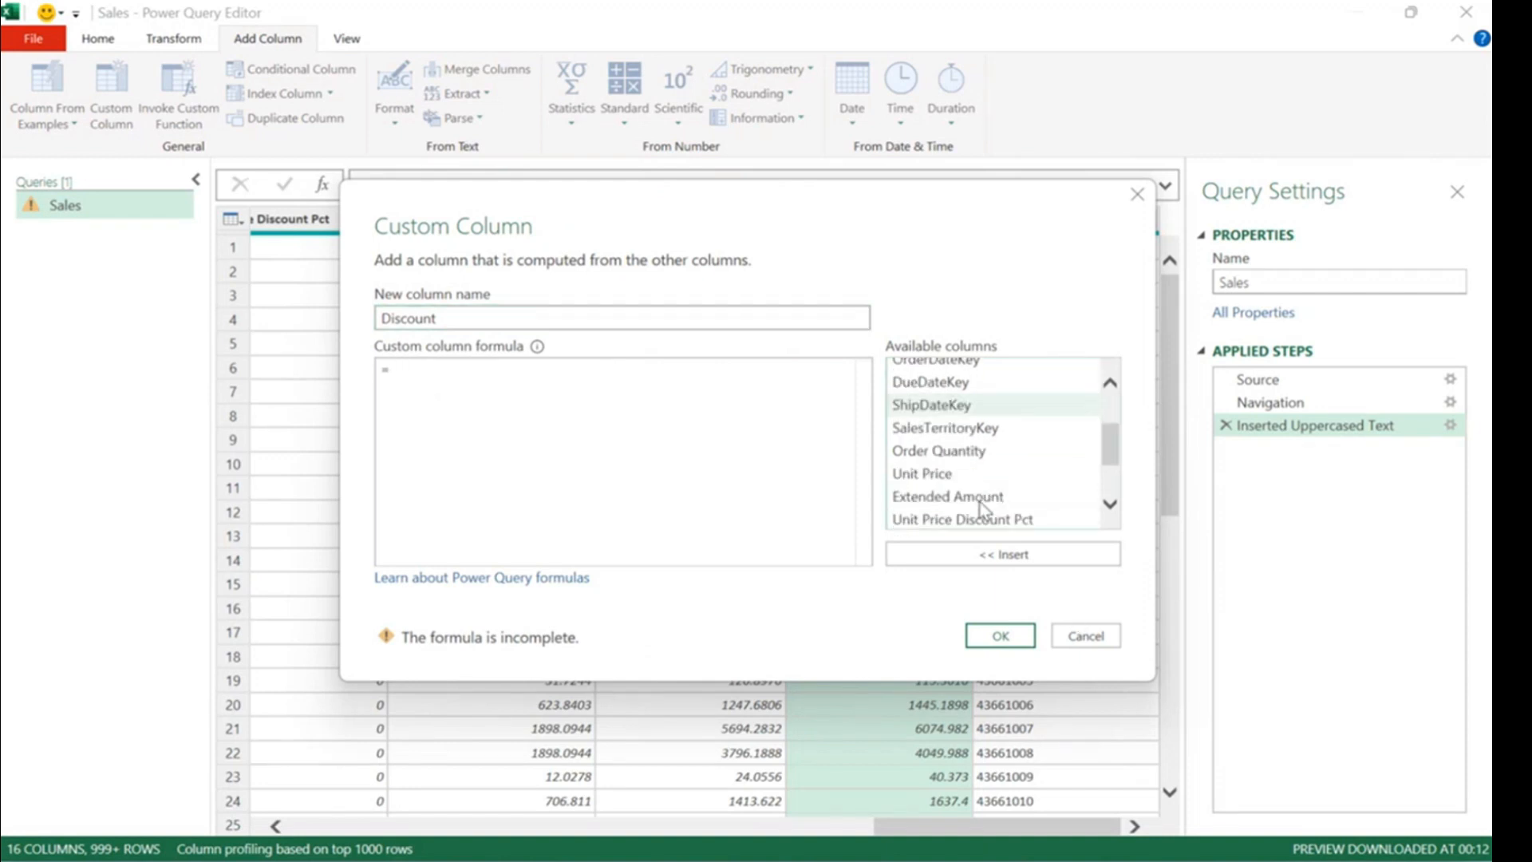
{"action": "scroll", "coordinate": [985, 511], "scroll_direction": "down", "scroll_amount": 2}
{"action": "left_click", "coordinate": [983, 497]}
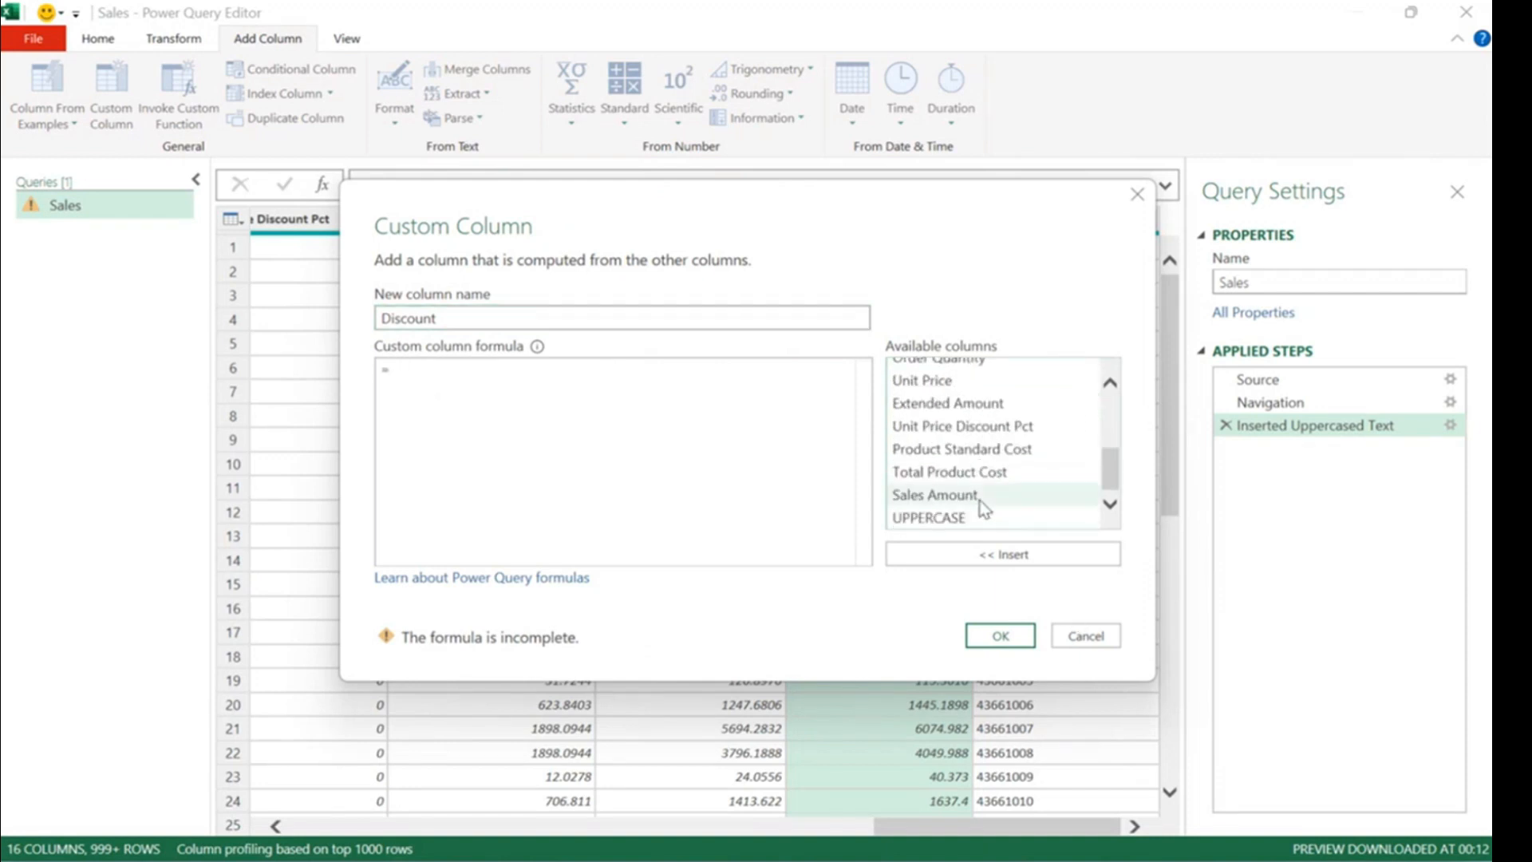
{"action": "left_click", "coordinate": [1002, 558]}
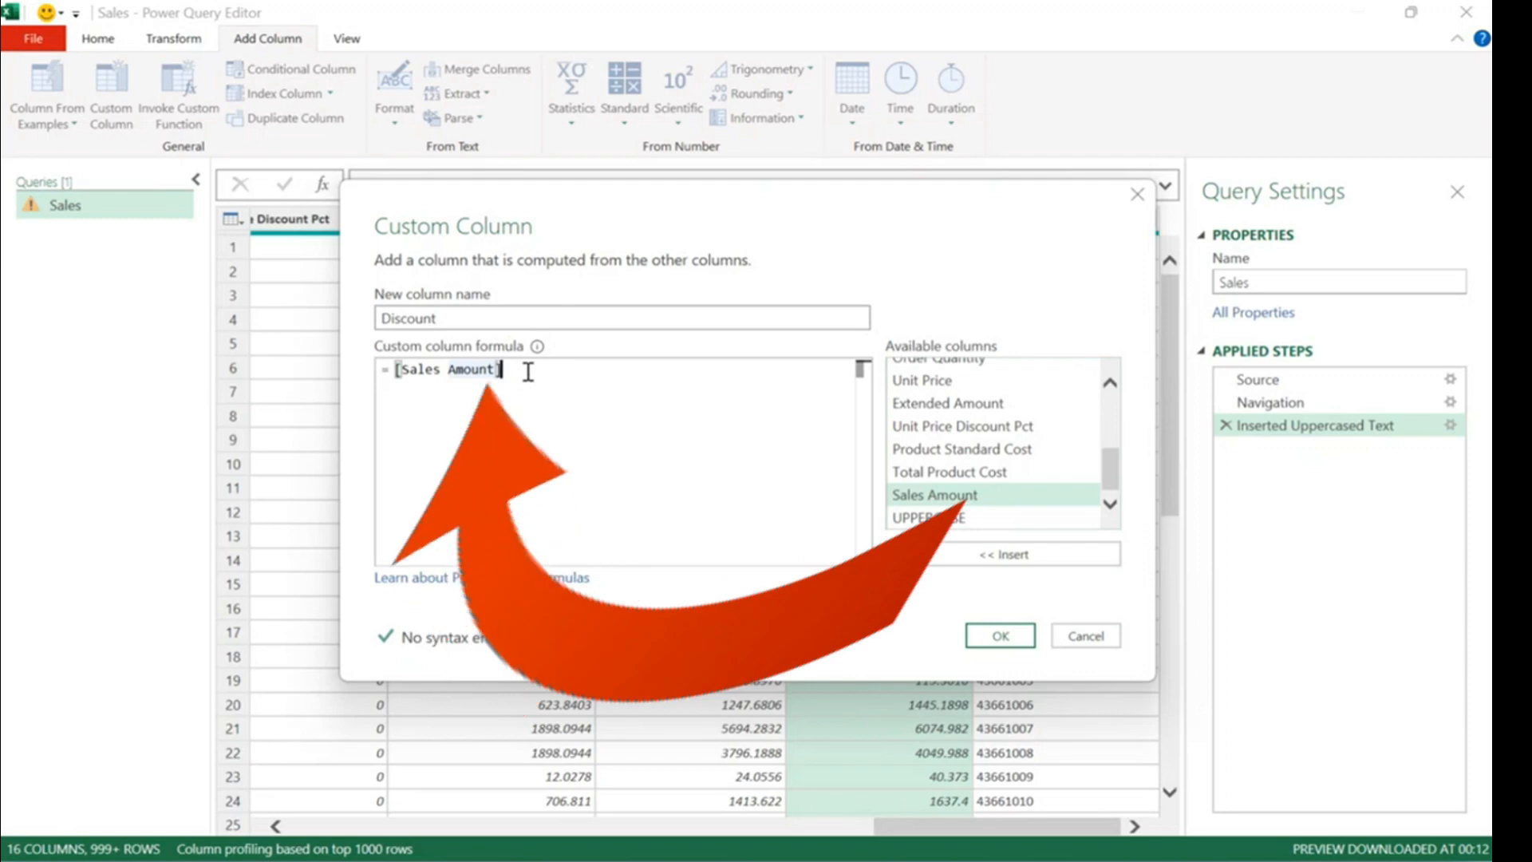
{"action": "type", "text": "*.10"}
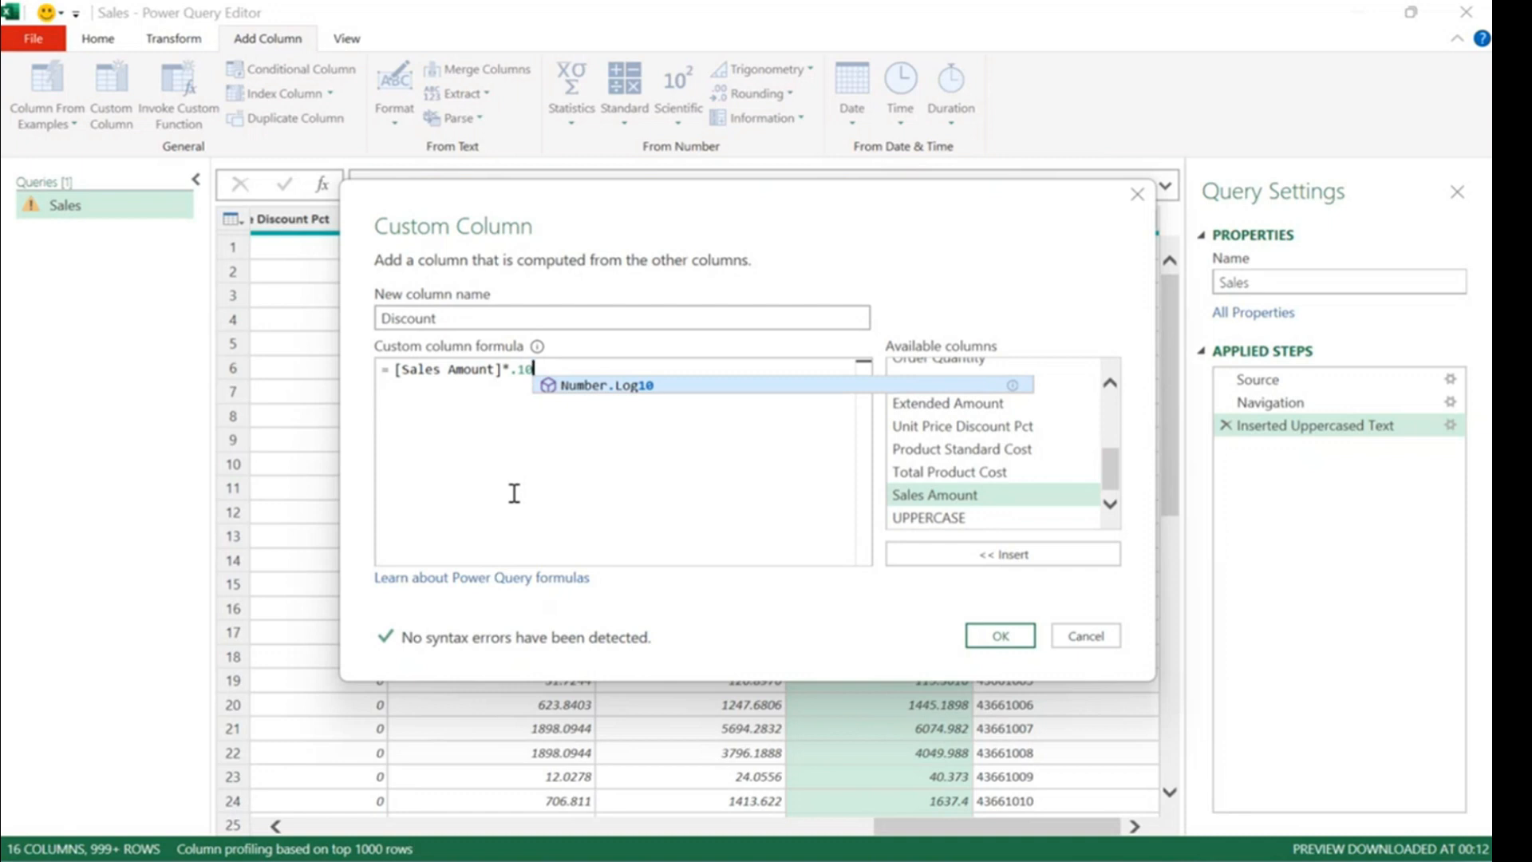
{"action": "left_click", "coordinate": [990, 637]}
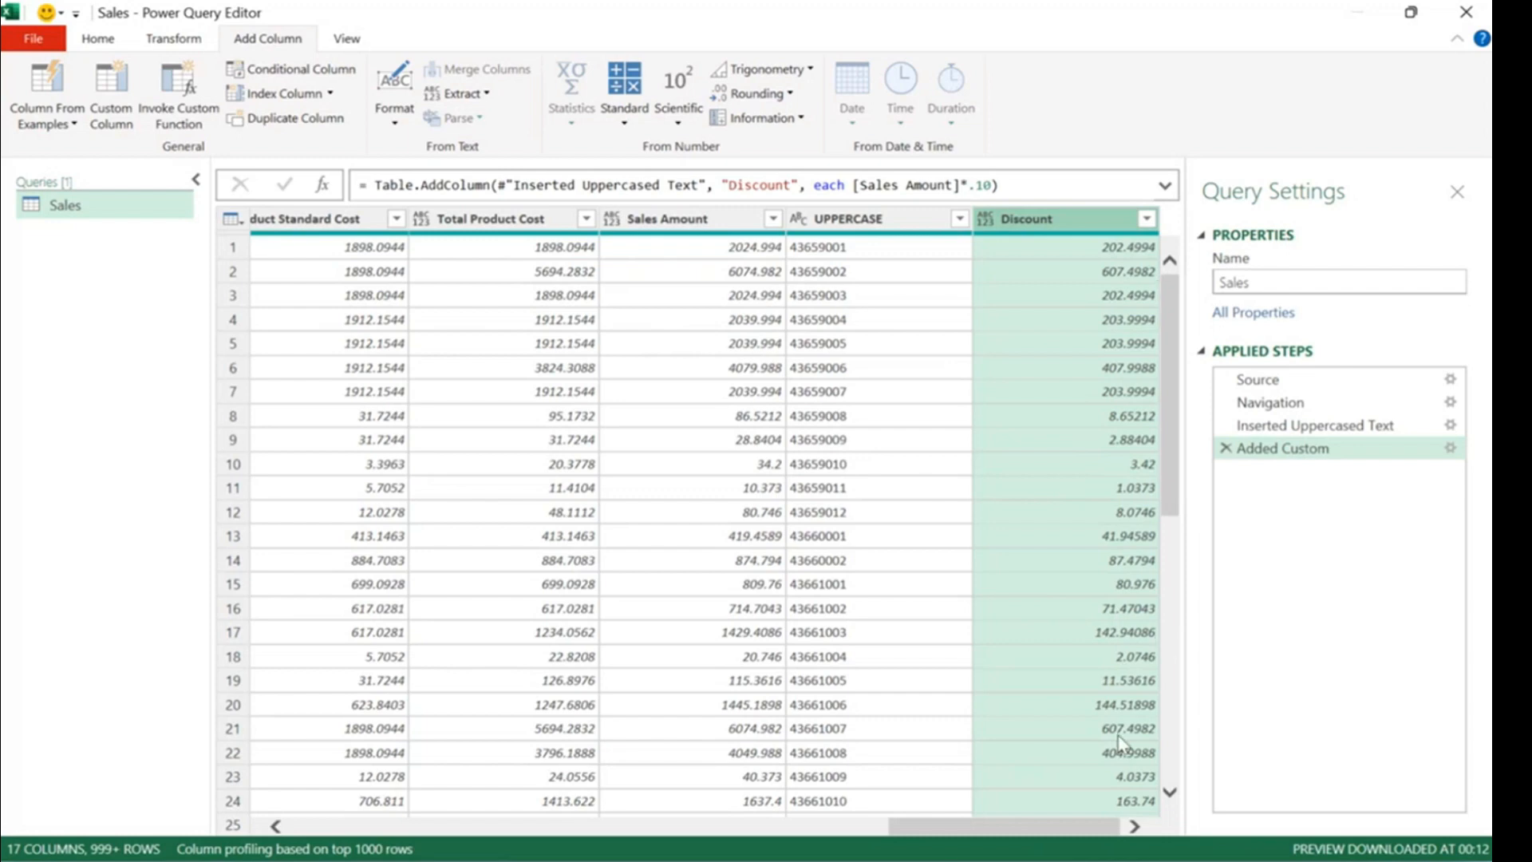
Set the Discount column's data type to Decimal Number and round its values in place to 2 decimal places.
{"action": "left_click_drag", "start_coordinate": [1031, 830], "coordinate": [337, 813]}
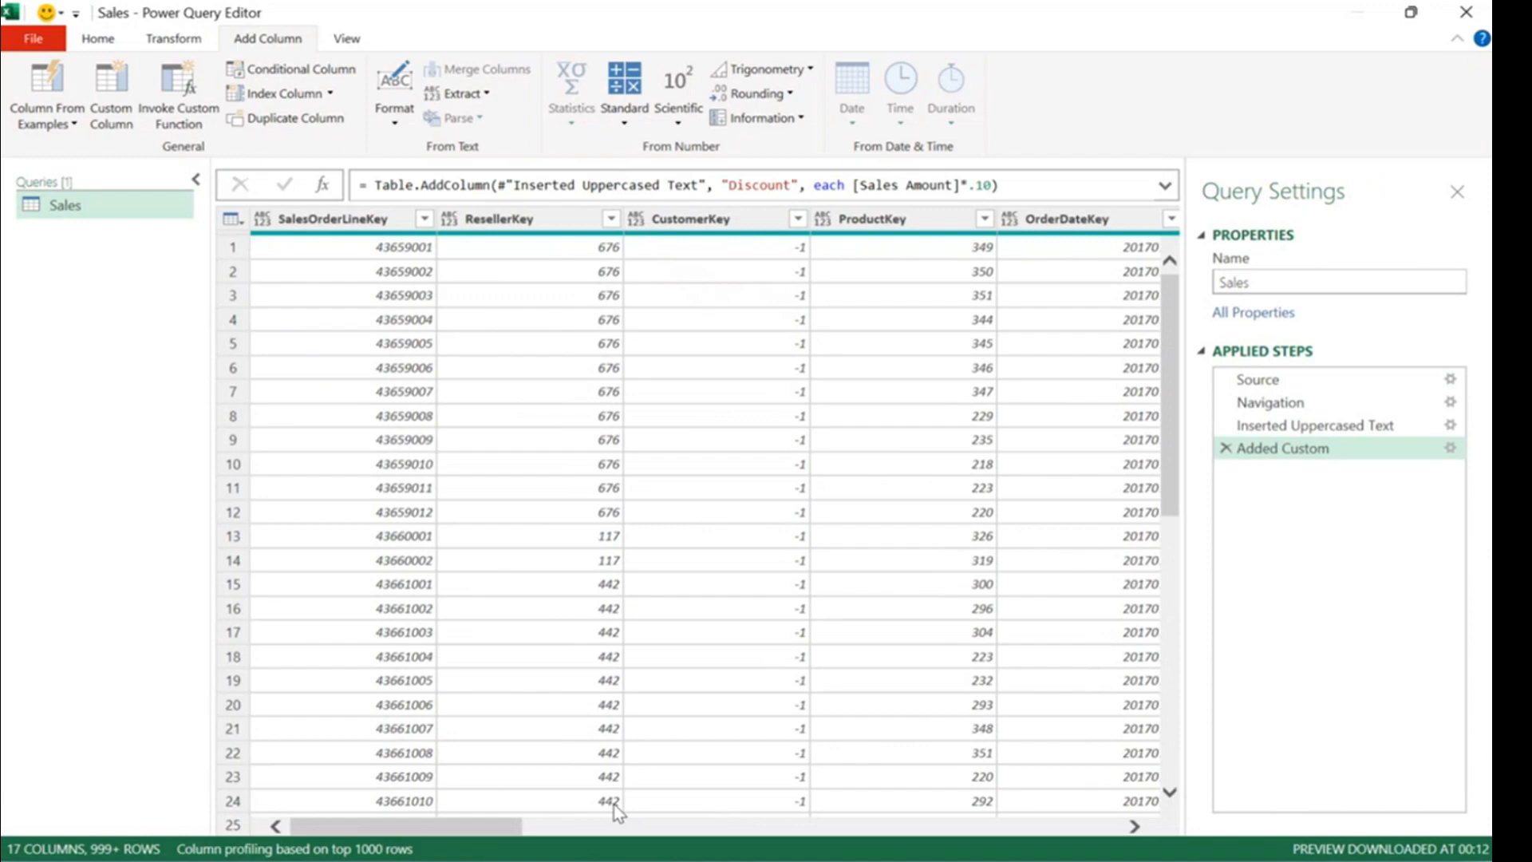
{"action": "left_click_drag", "start_coordinate": [479, 827], "coordinate": [1069, 856]}
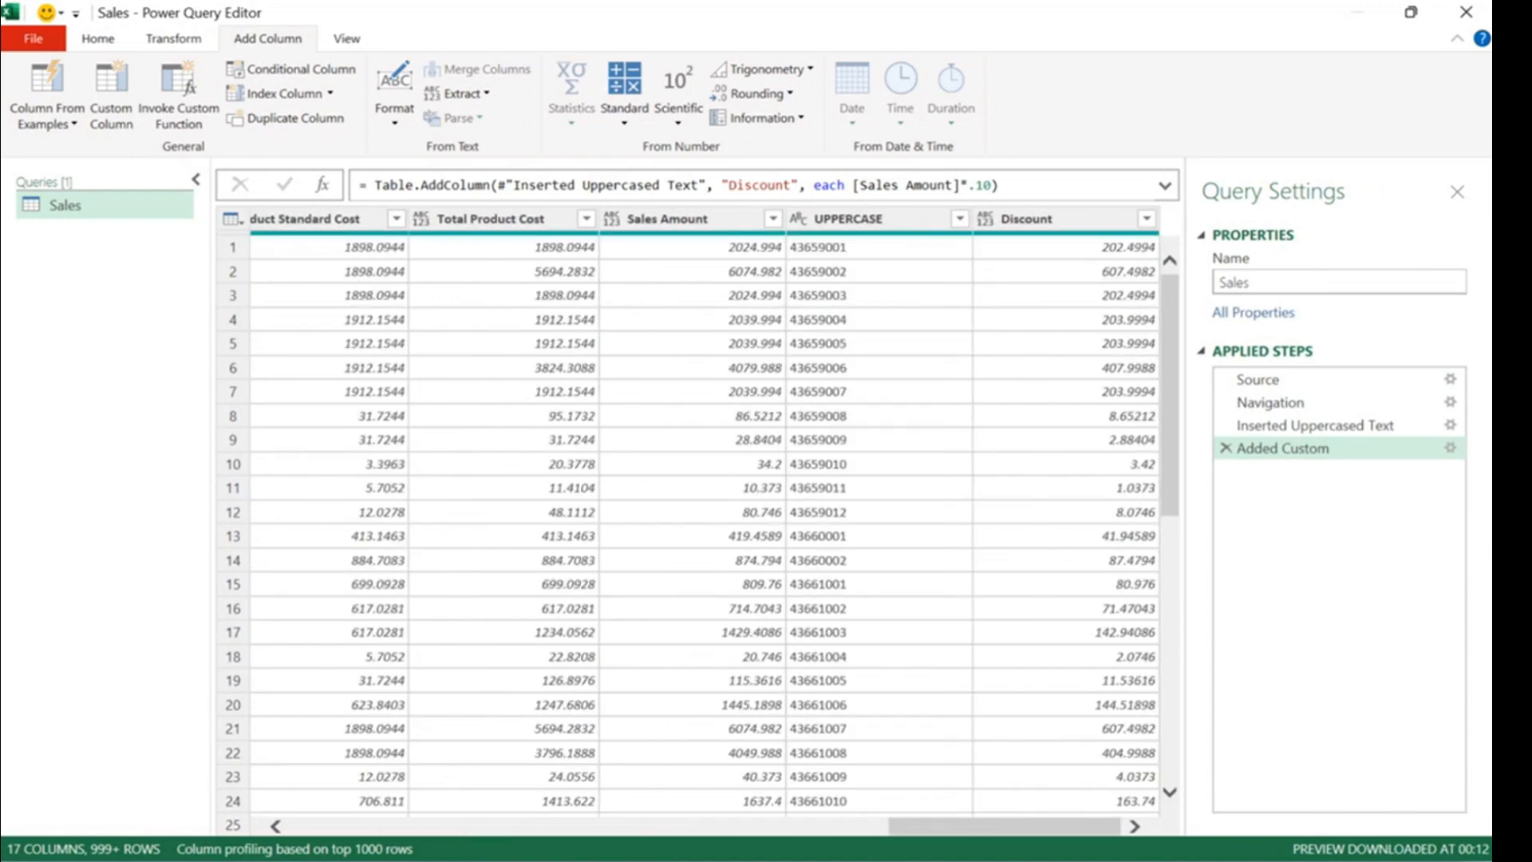
{"action": "left_click", "coordinate": [985, 228]}
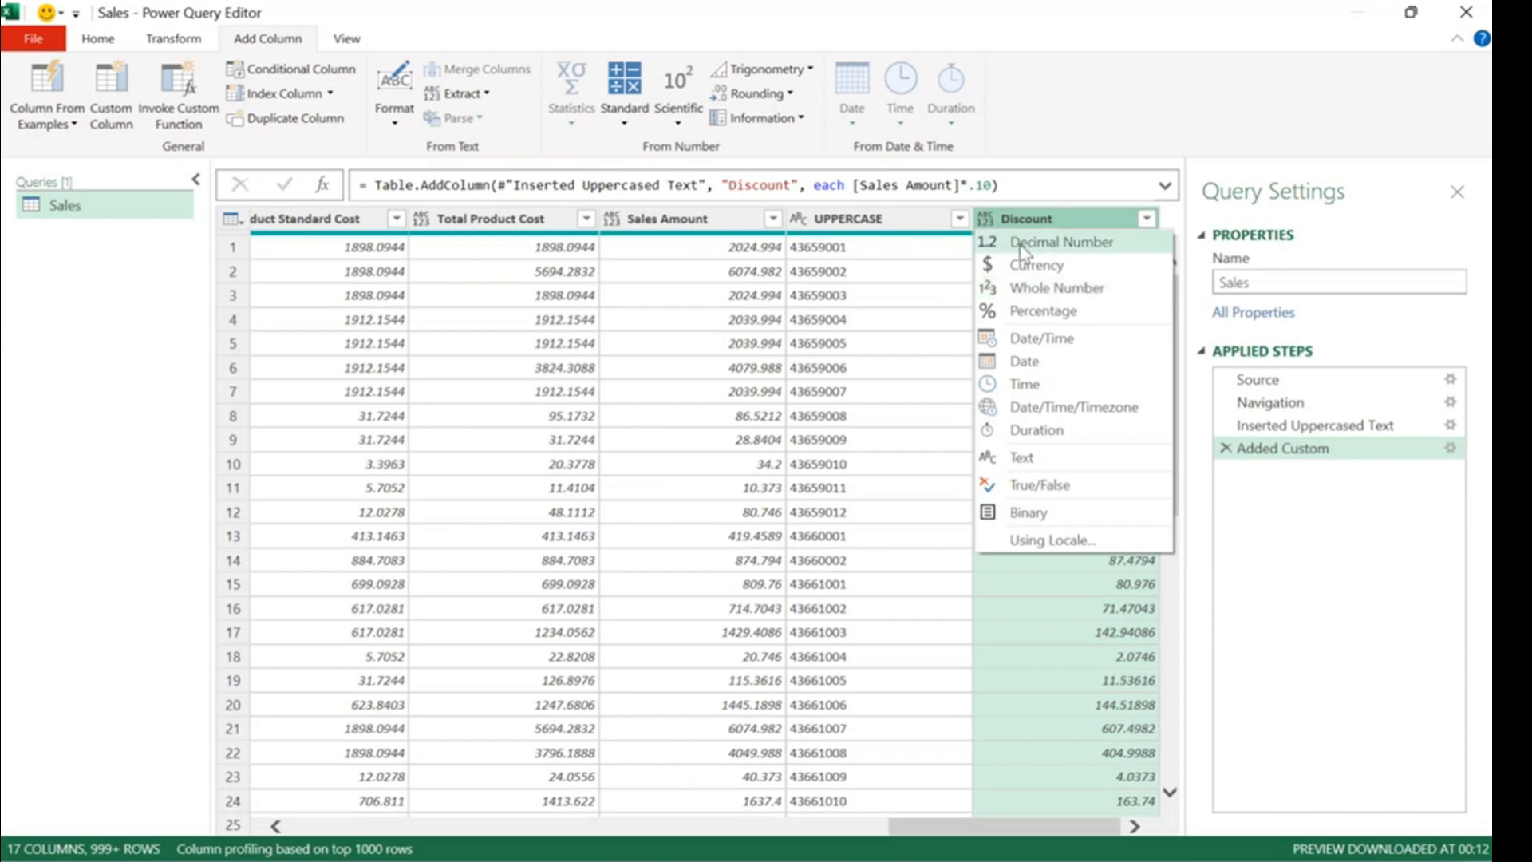
{"action": "left_click", "coordinate": [1022, 250]}
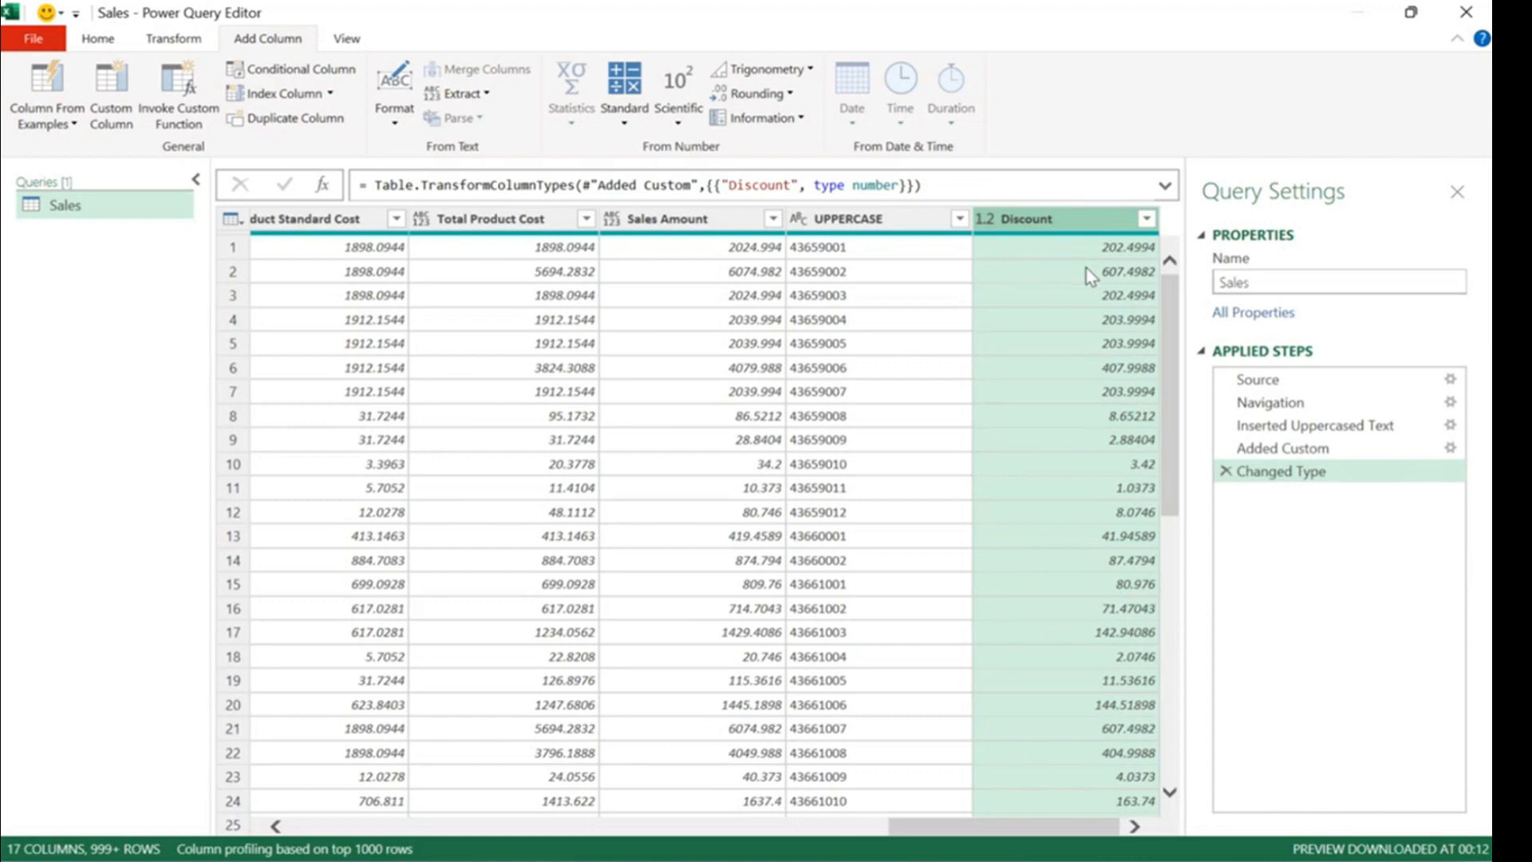
{"action": "left_click", "coordinate": [791, 94]}
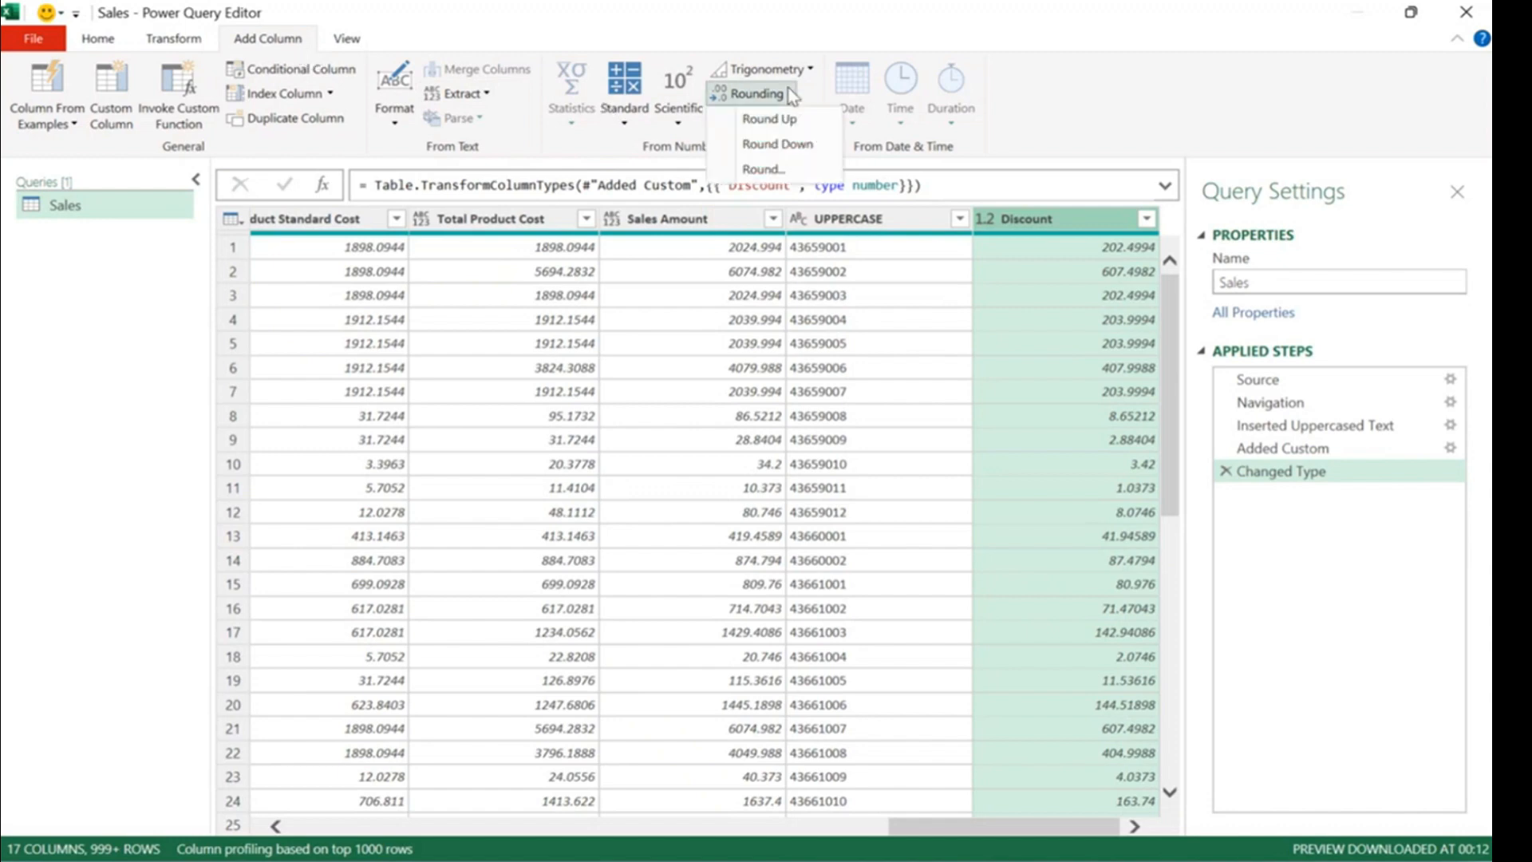
{"action": "left_click", "coordinate": [795, 129]}
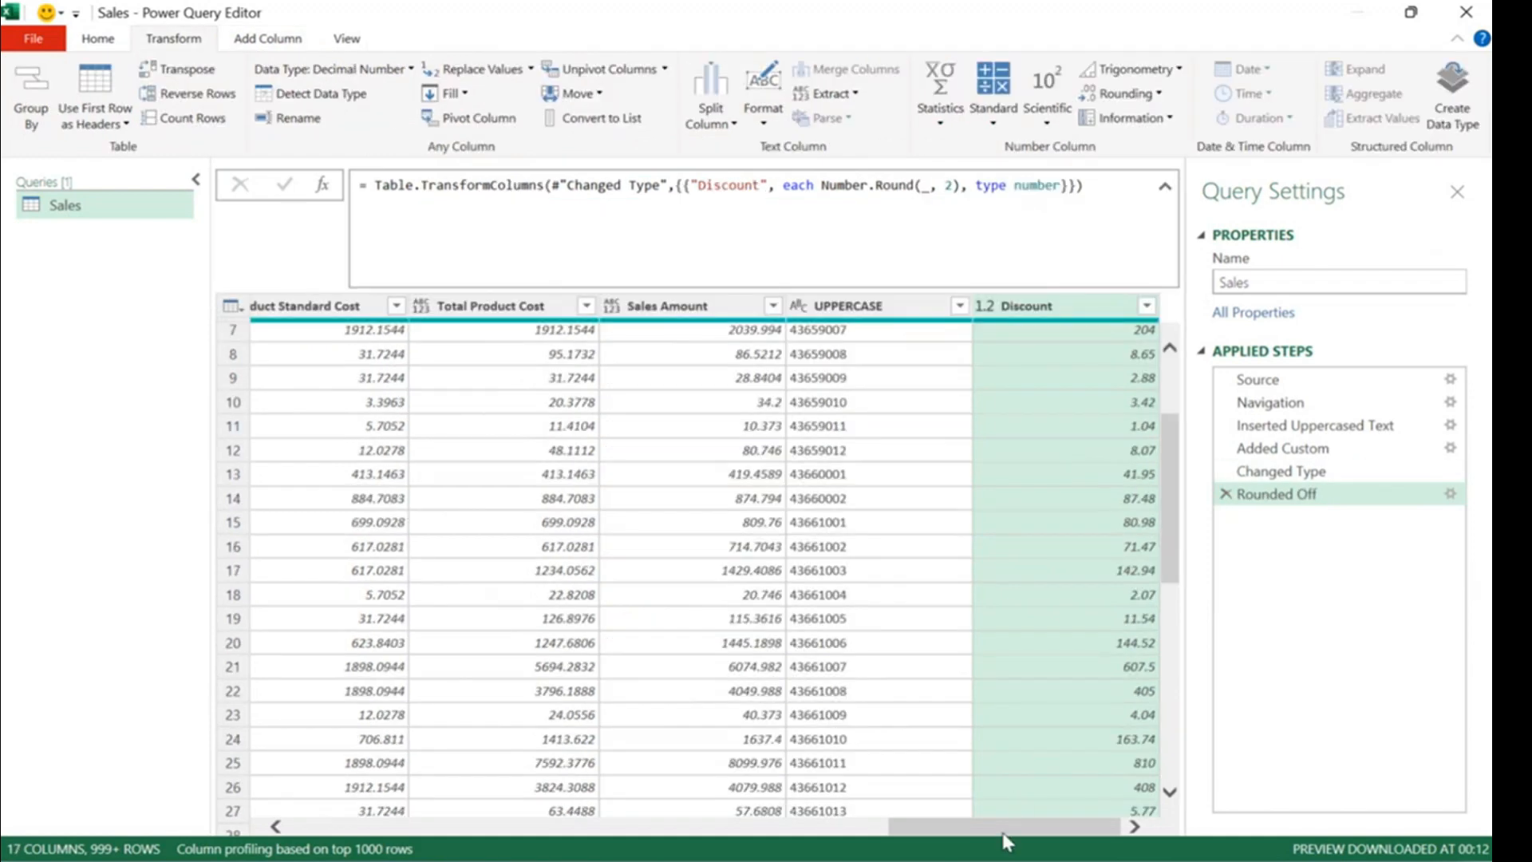
Change the ResellerKey column's data type to Whole Number.
{"action": "left_click_drag", "start_coordinate": [1030, 834], "coordinate": [397, 830]}
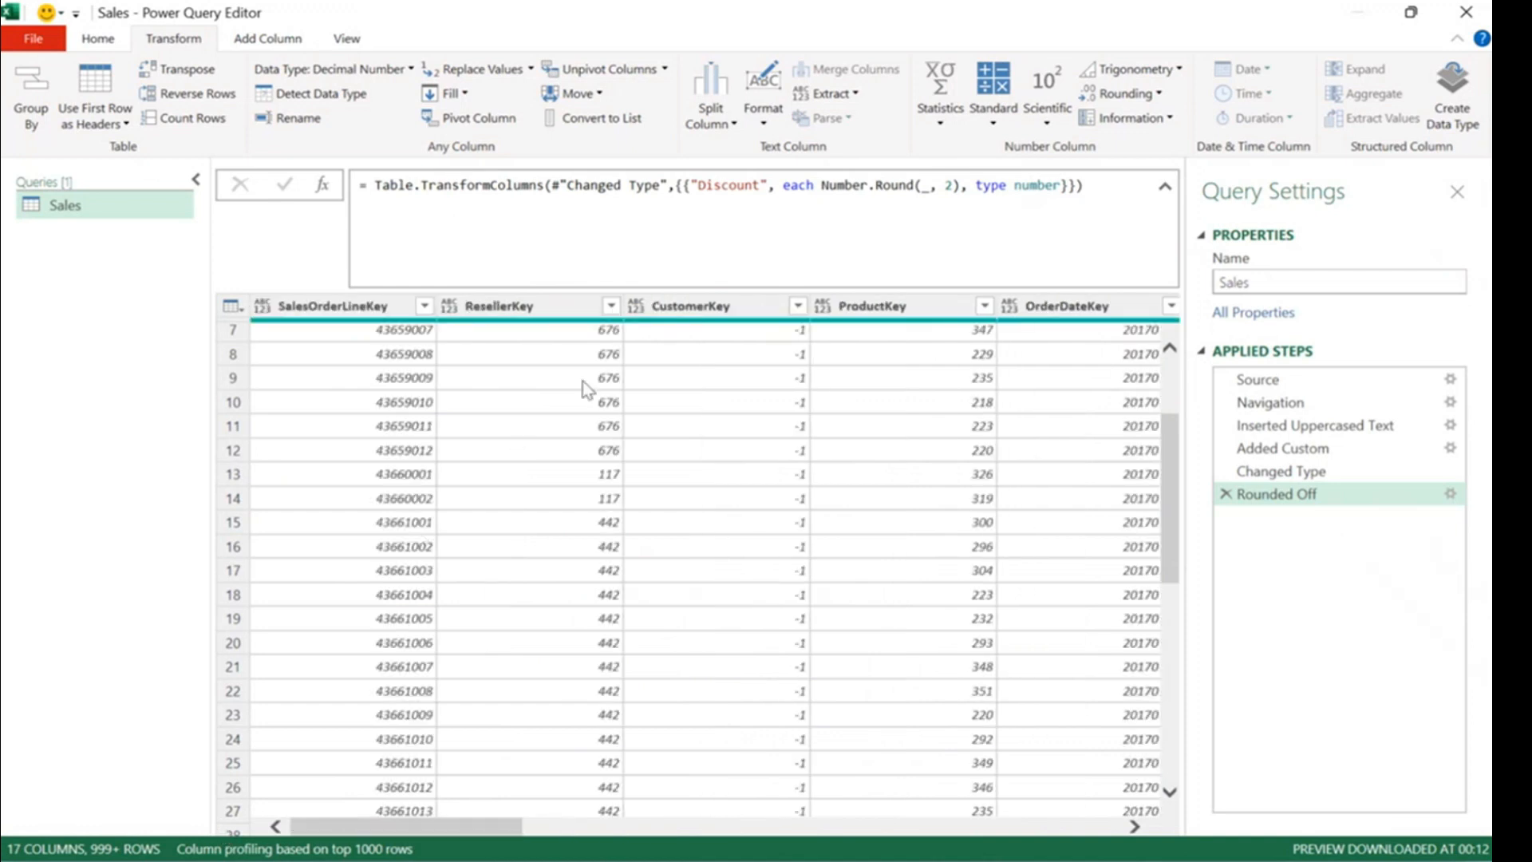
{"action": "left_click", "coordinate": [573, 356]}
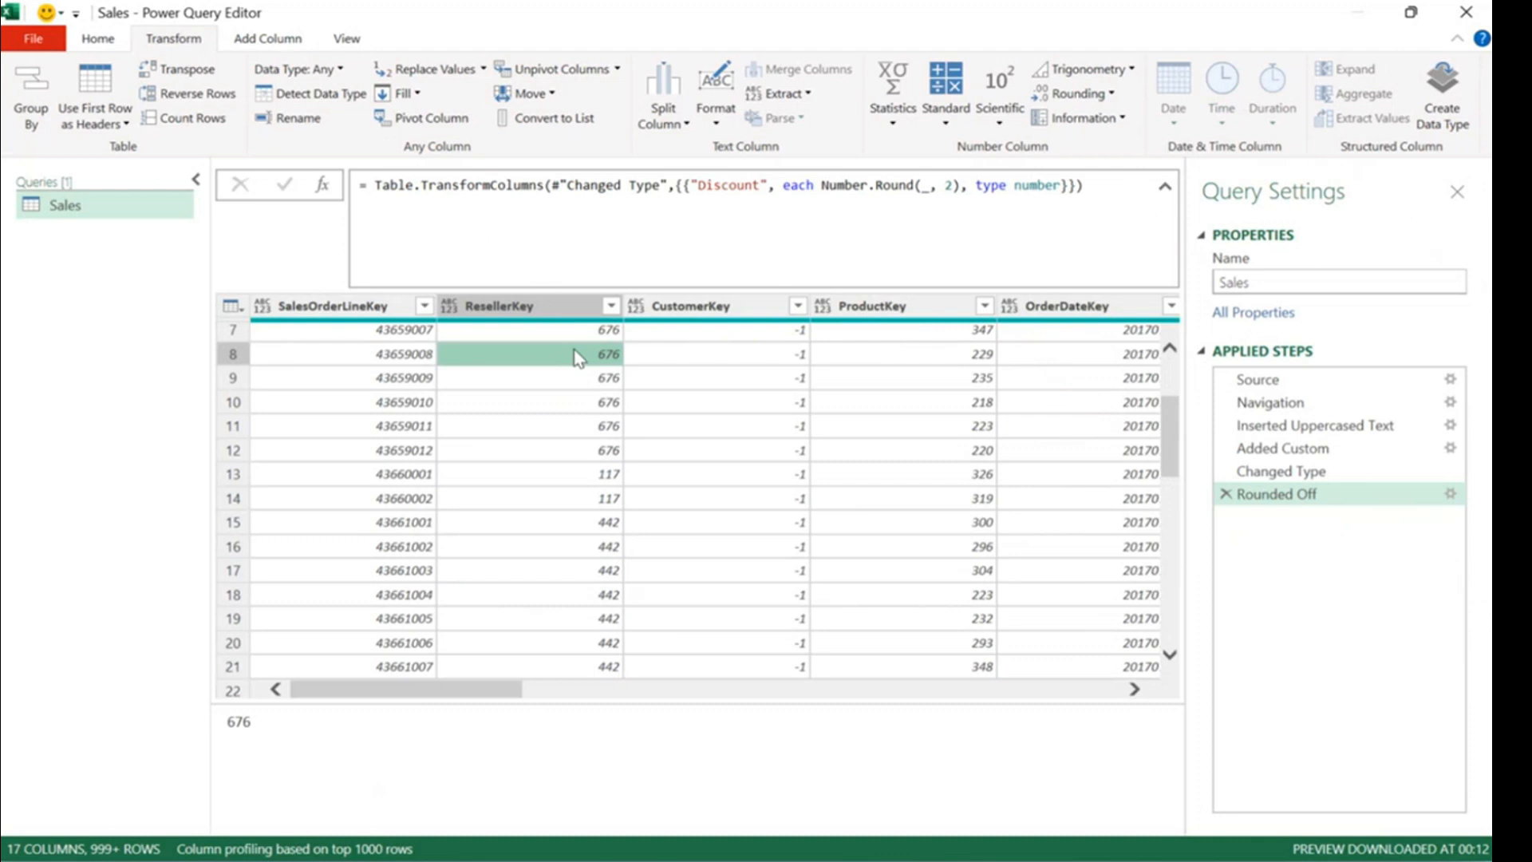
{"action": "left_click", "coordinate": [600, 335]}
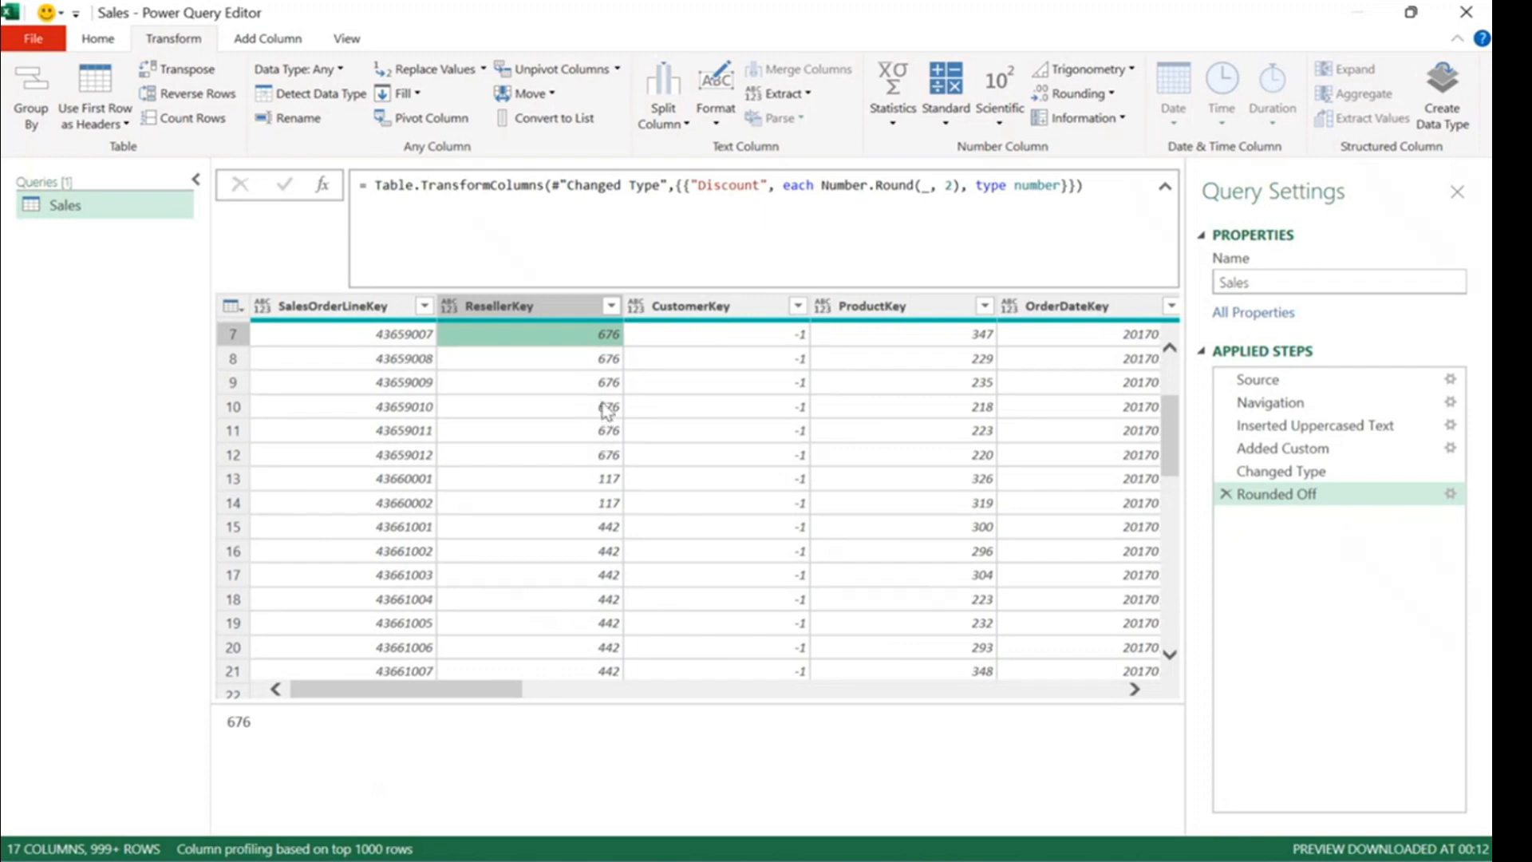
{"action": "left_click", "coordinate": [611, 306]}
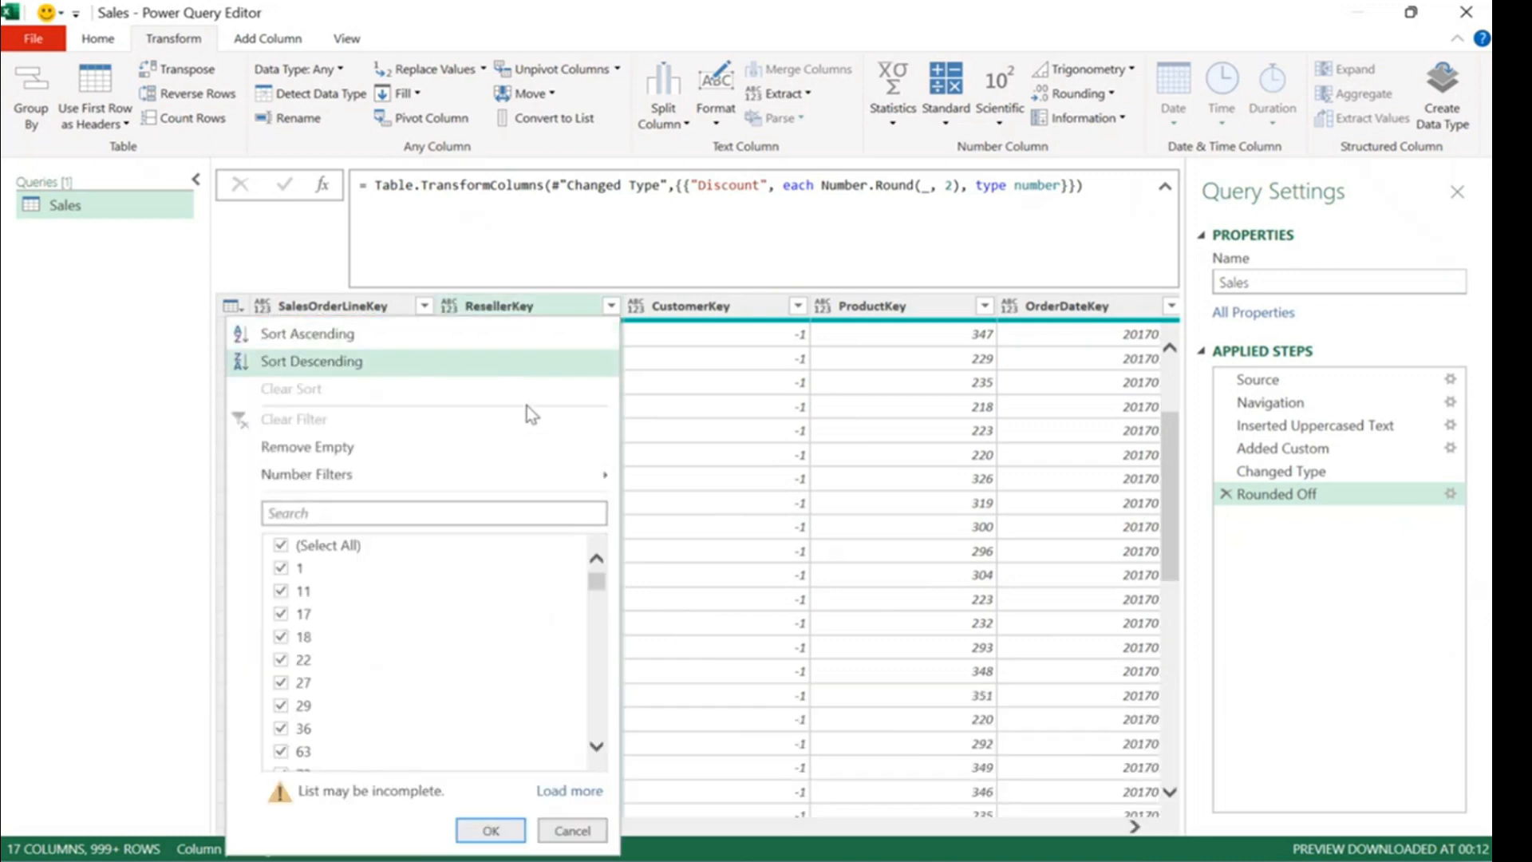
{"action": "mouse_move", "coordinate": [543, 490]}
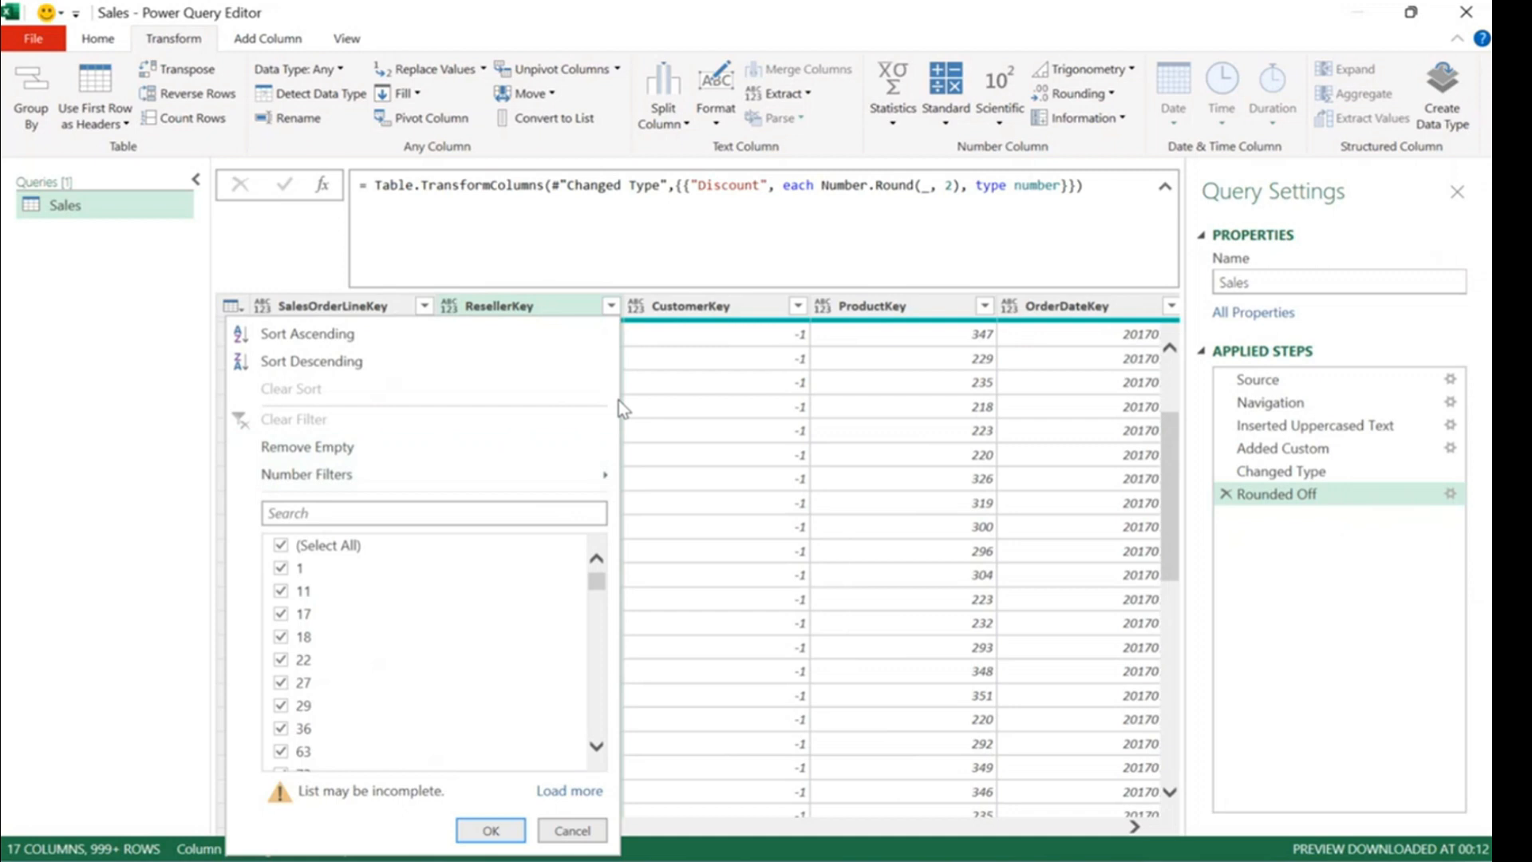
{"action": "left_click", "coordinate": [634, 385]}
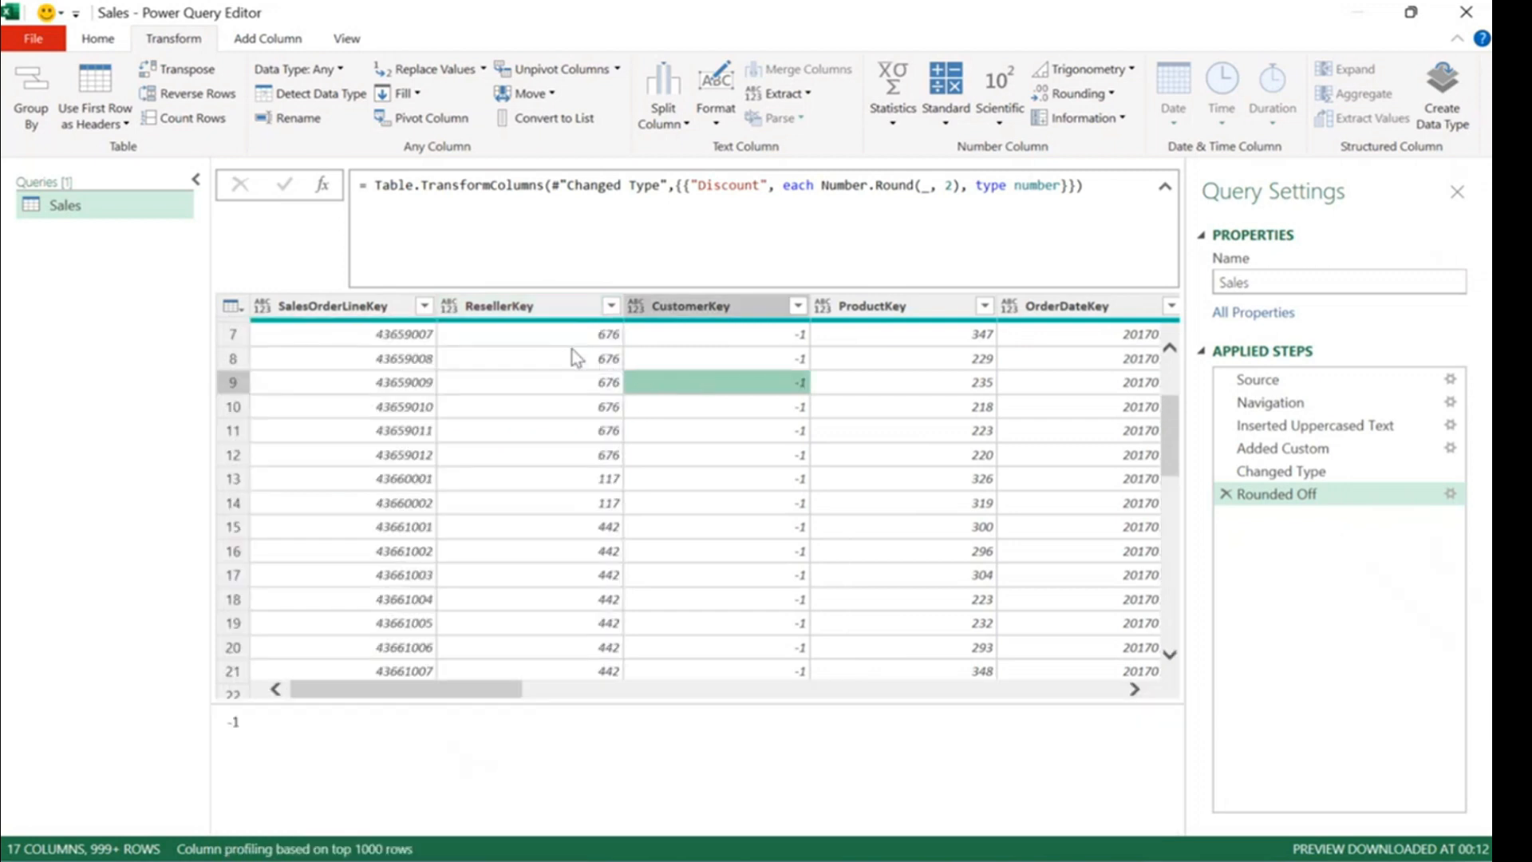
{"action": "left_click", "coordinate": [449, 305]}
{"action": "left_click", "coordinate": [462, 375]}
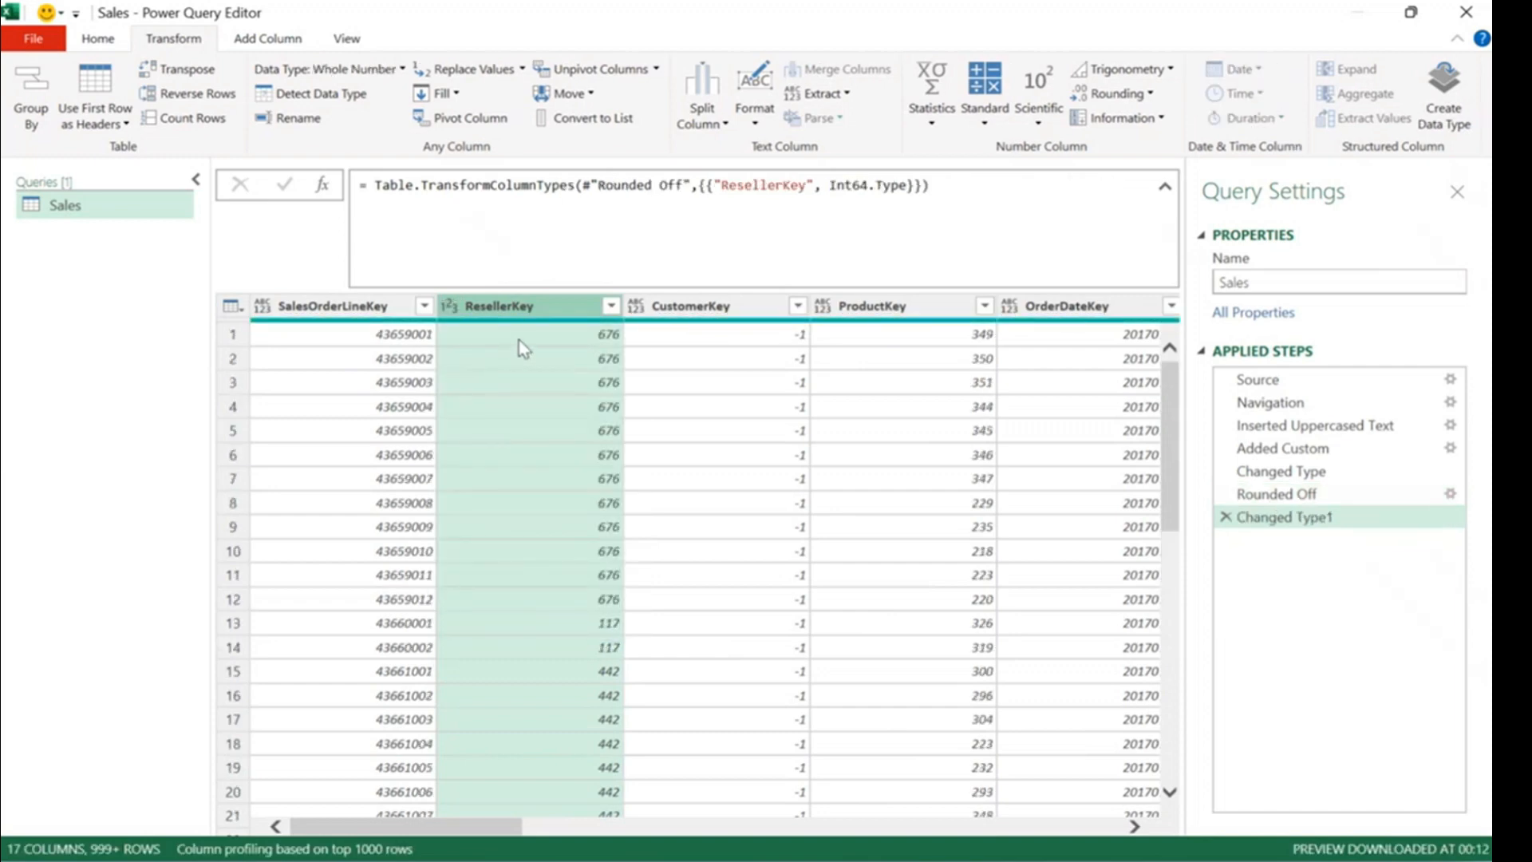
Filter the Sales query with a number filter that keeps only rows where ResellerKey equals 676.
{"action": "left_click", "coordinate": [611, 305]}
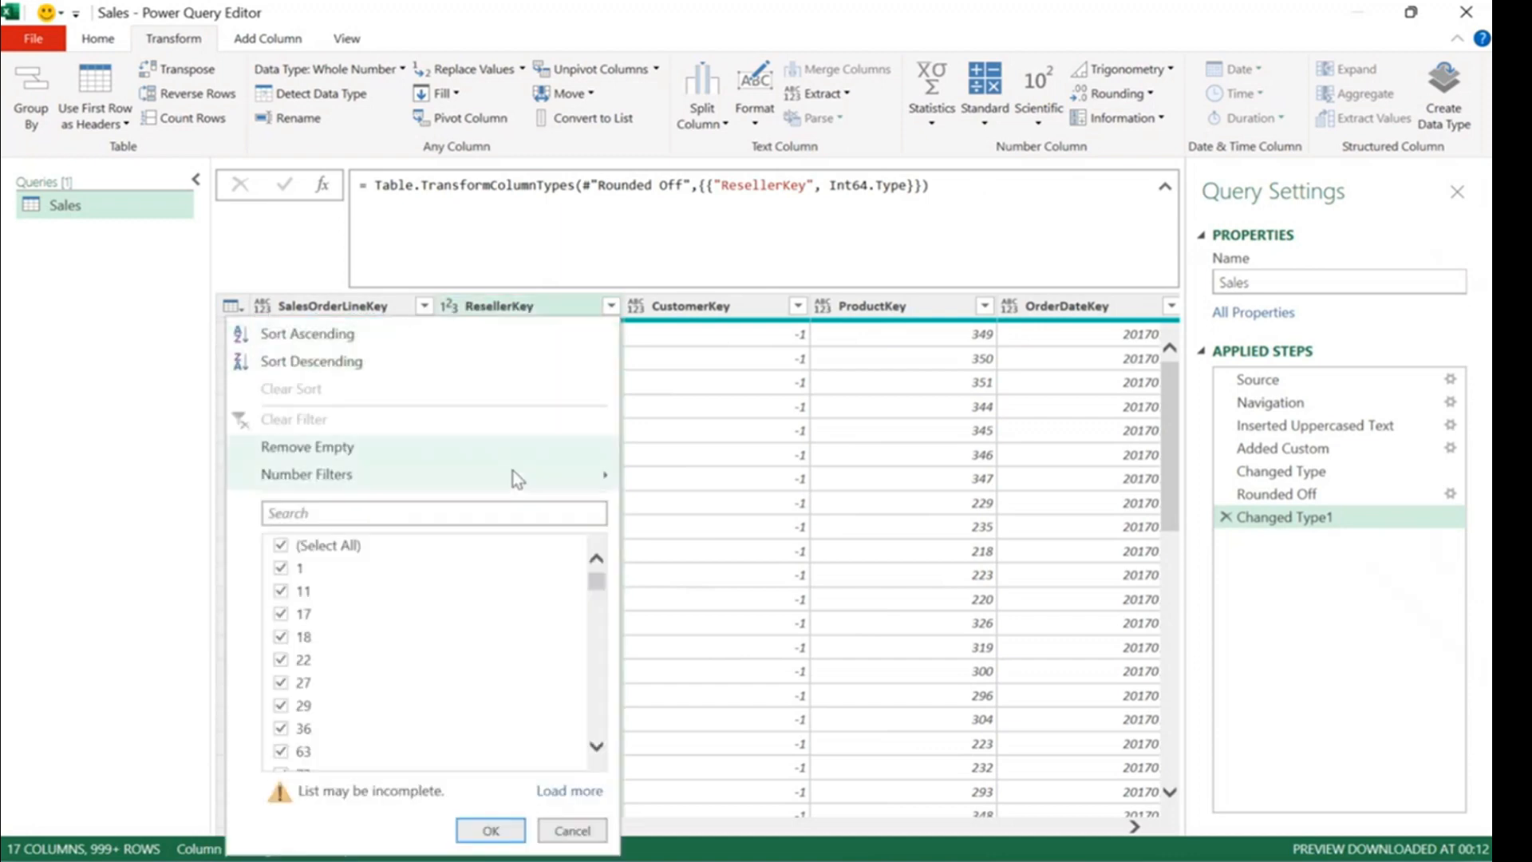
{"action": "mouse_move", "coordinate": [514, 474]}
{"action": "left_click", "coordinate": [688, 484]}
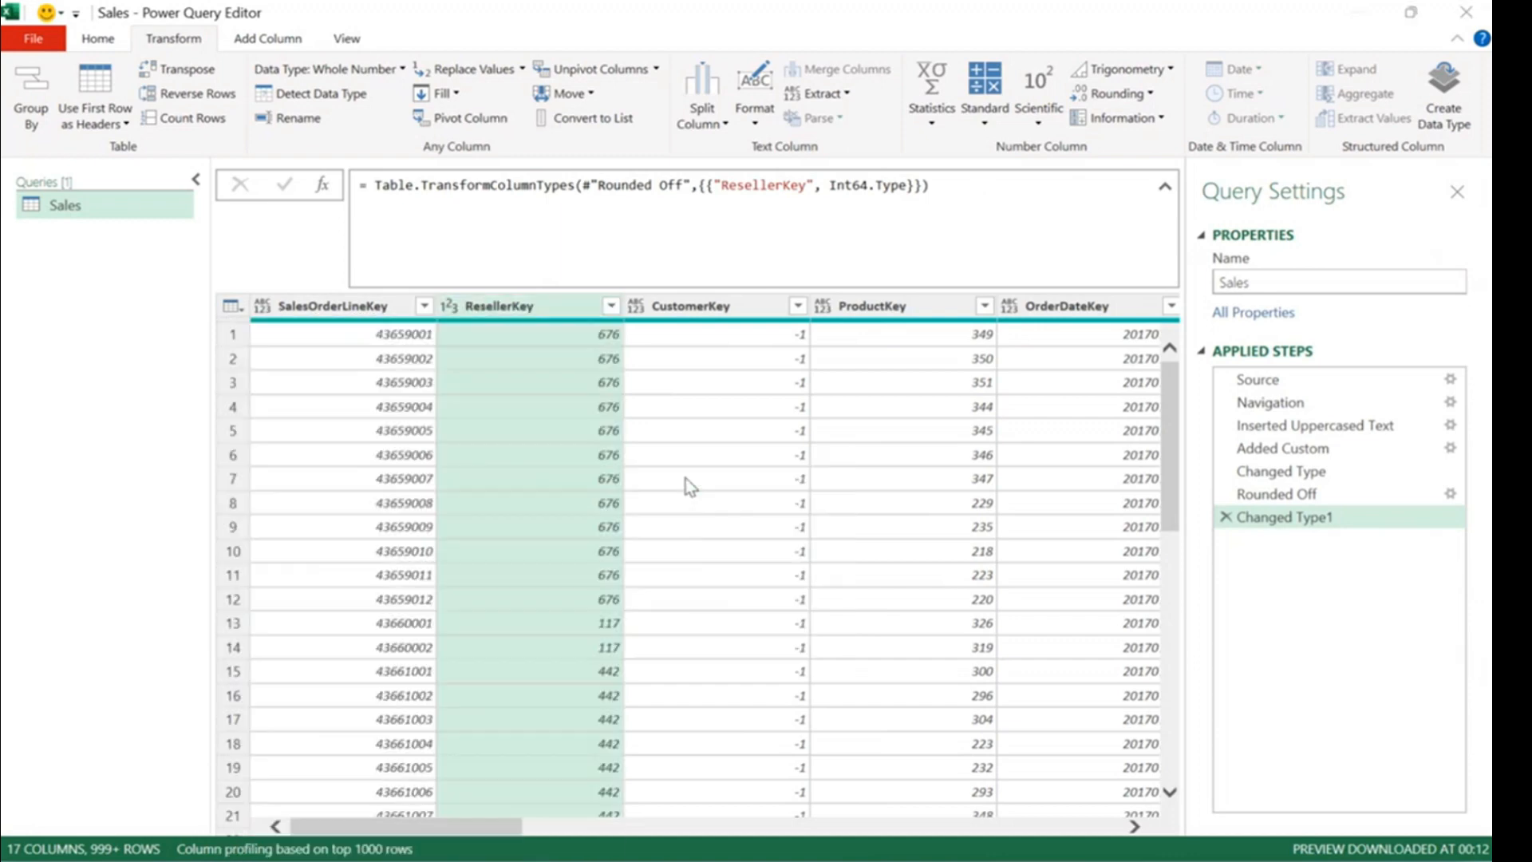
{"action": "left_click", "coordinate": [596, 431]}
{"action": "type", "text": "676"}
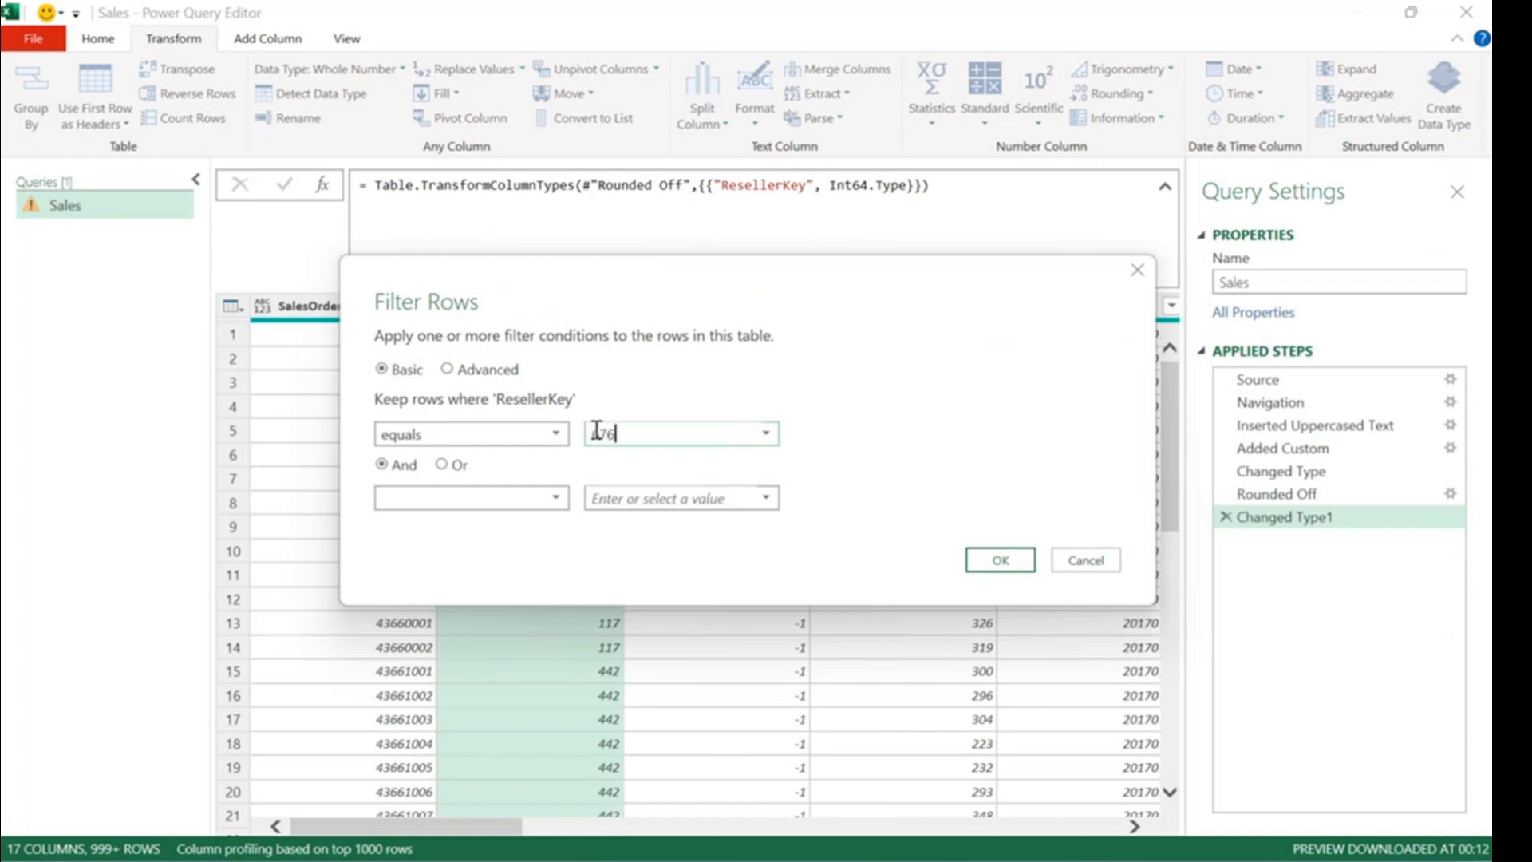
{"action": "left_click", "coordinate": [1017, 556]}
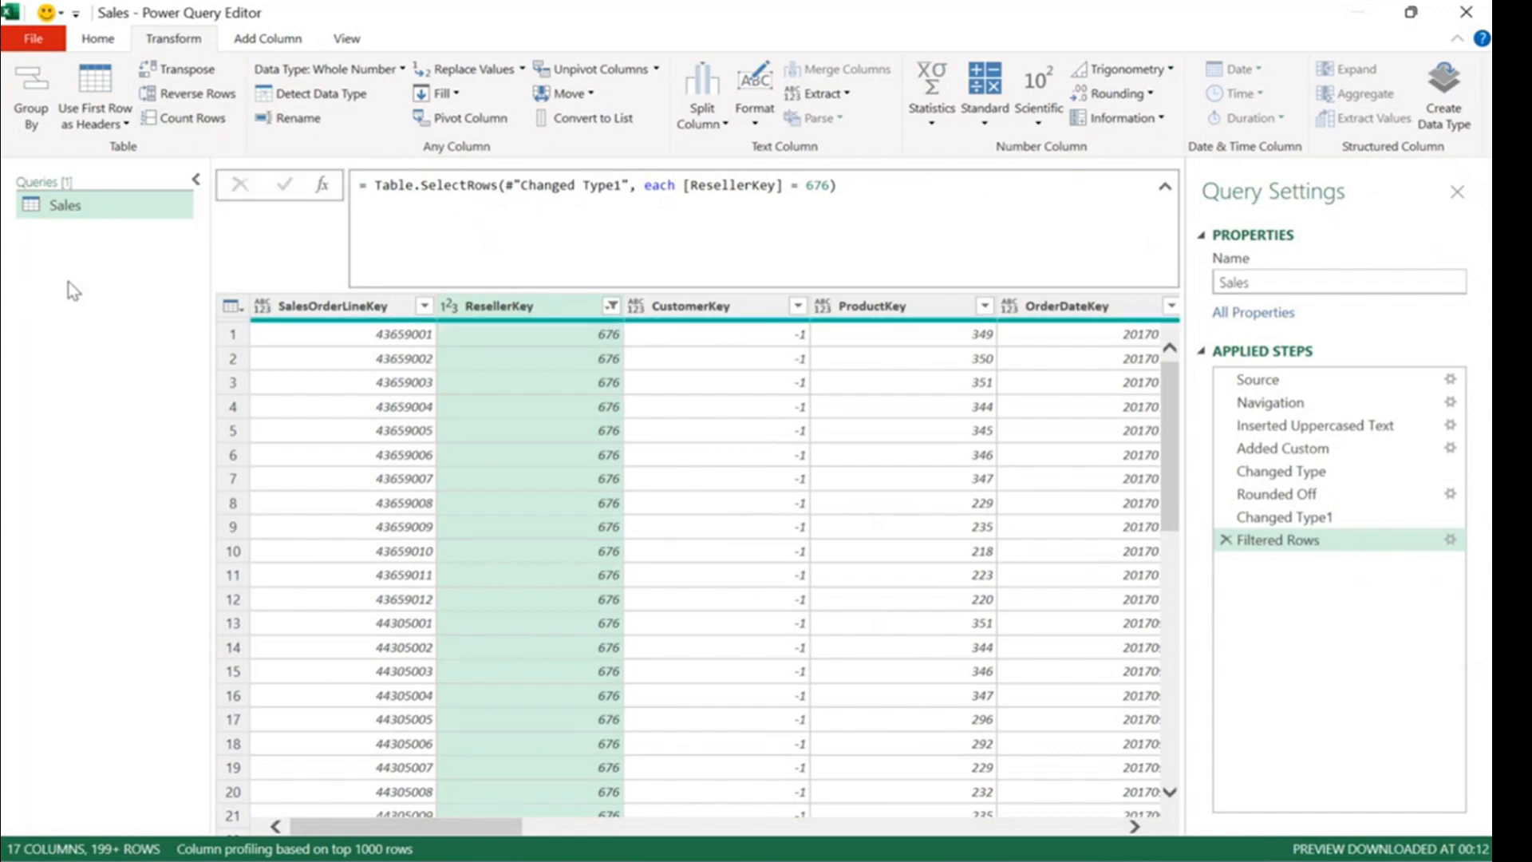
{"action": "left_click", "coordinate": [502, 460]}
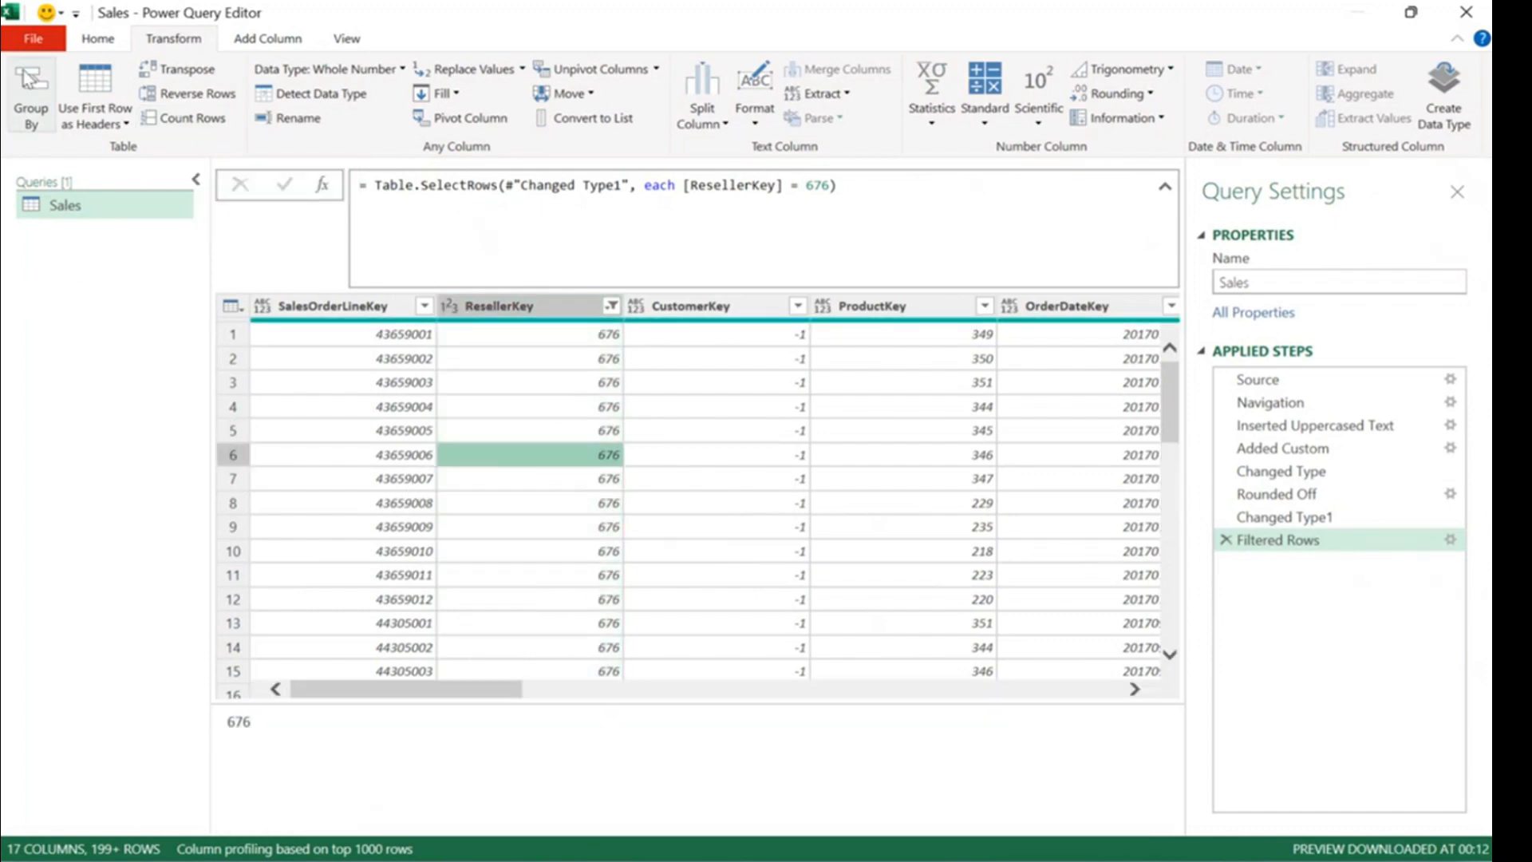
Close the query editor and load the Sales query as a table into the existing worksheet at Sheet1 cell A2.
{"action": "left_click", "coordinate": [100, 42]}
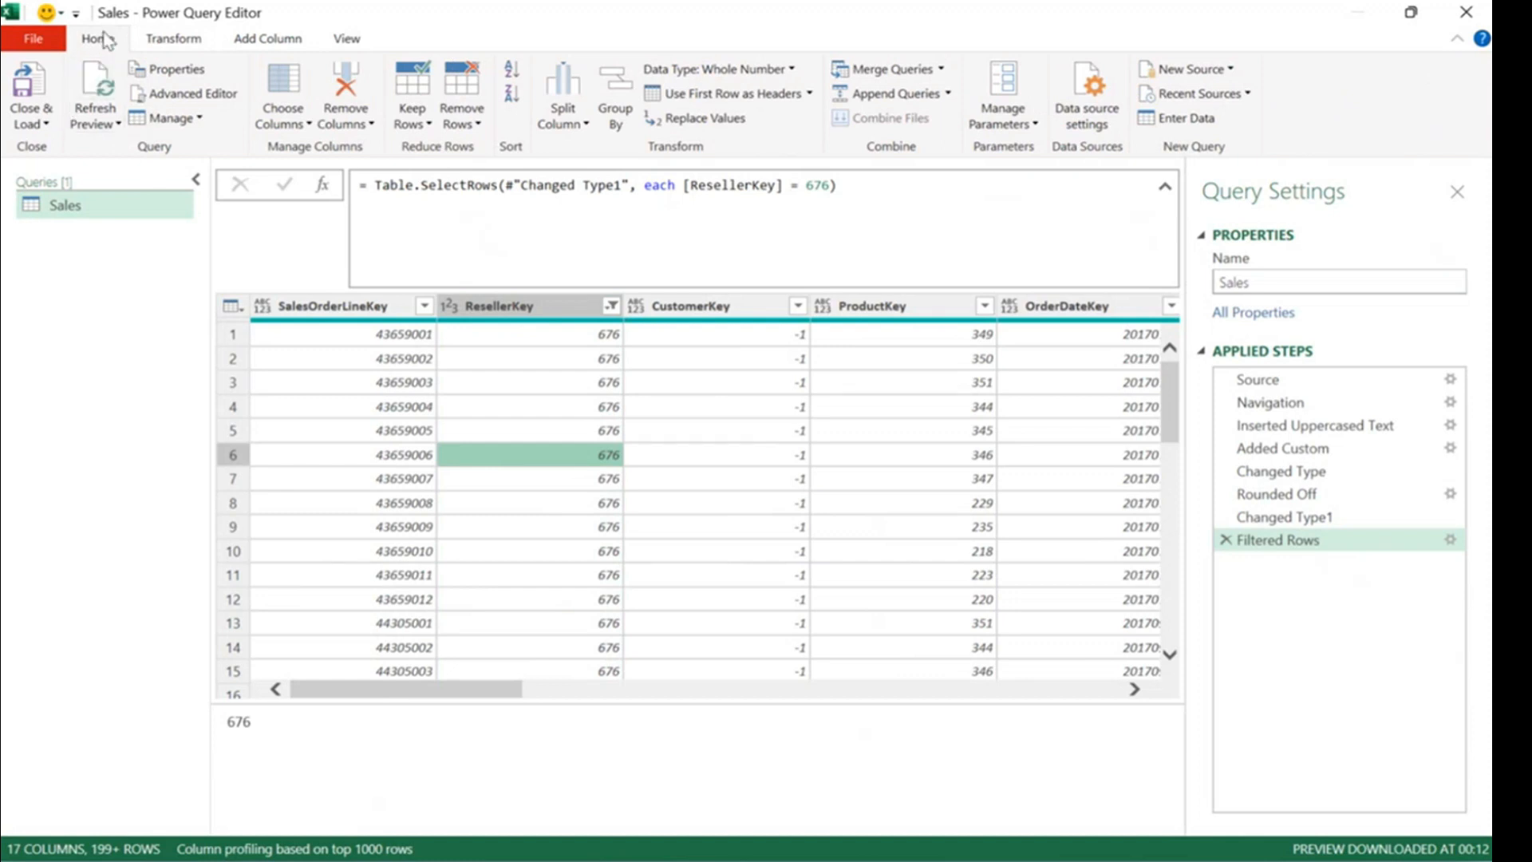
{"action": "left_click", "coordinate": [35, 124]}
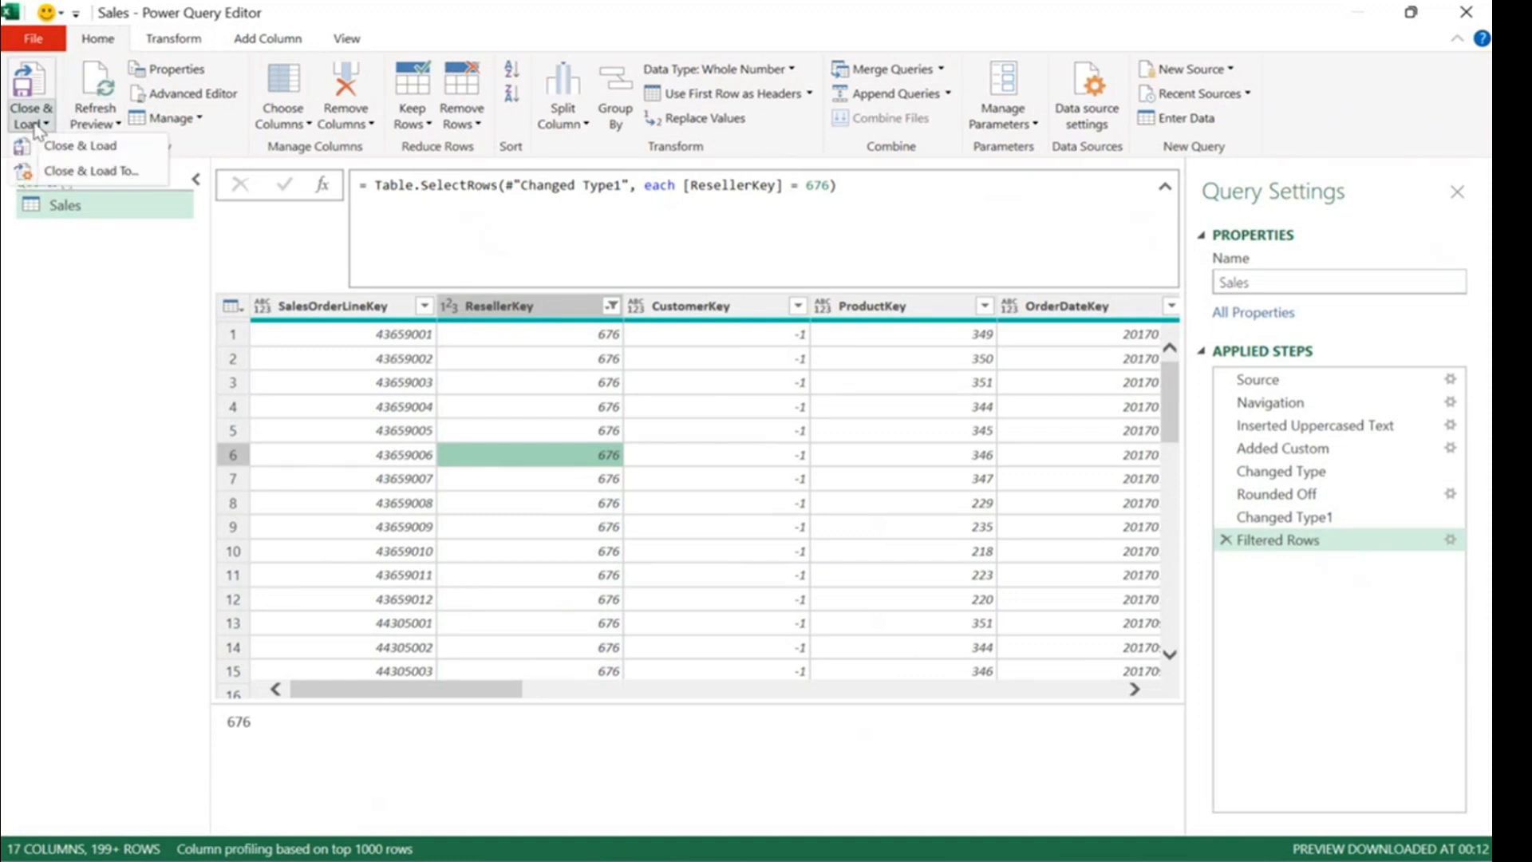
{"action": "left_click", "coordinate": [38, 170]}
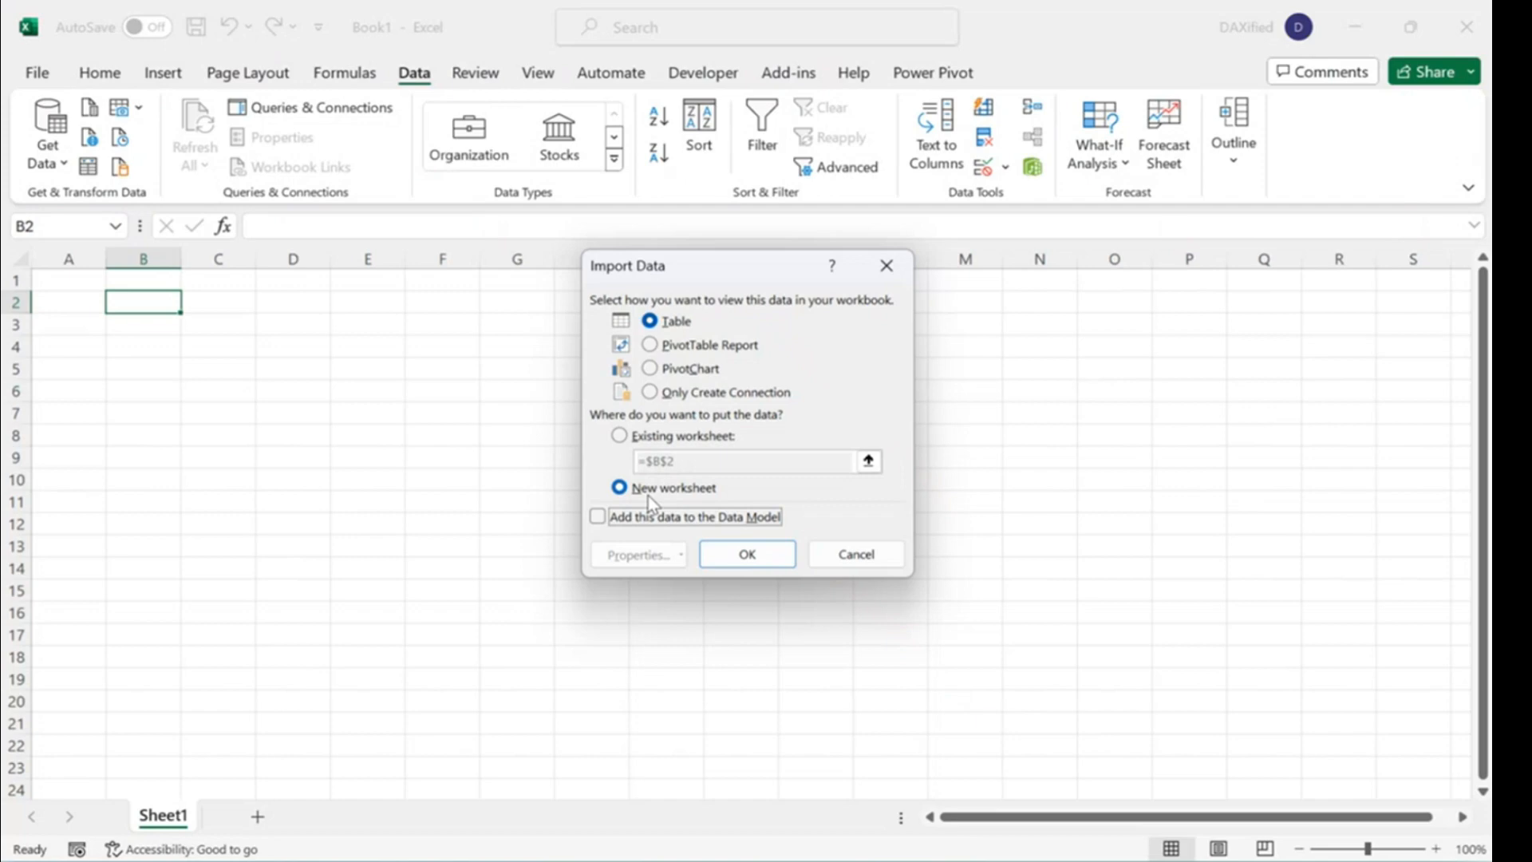
{"action": "left_click", "coordinate": [638, 438]}
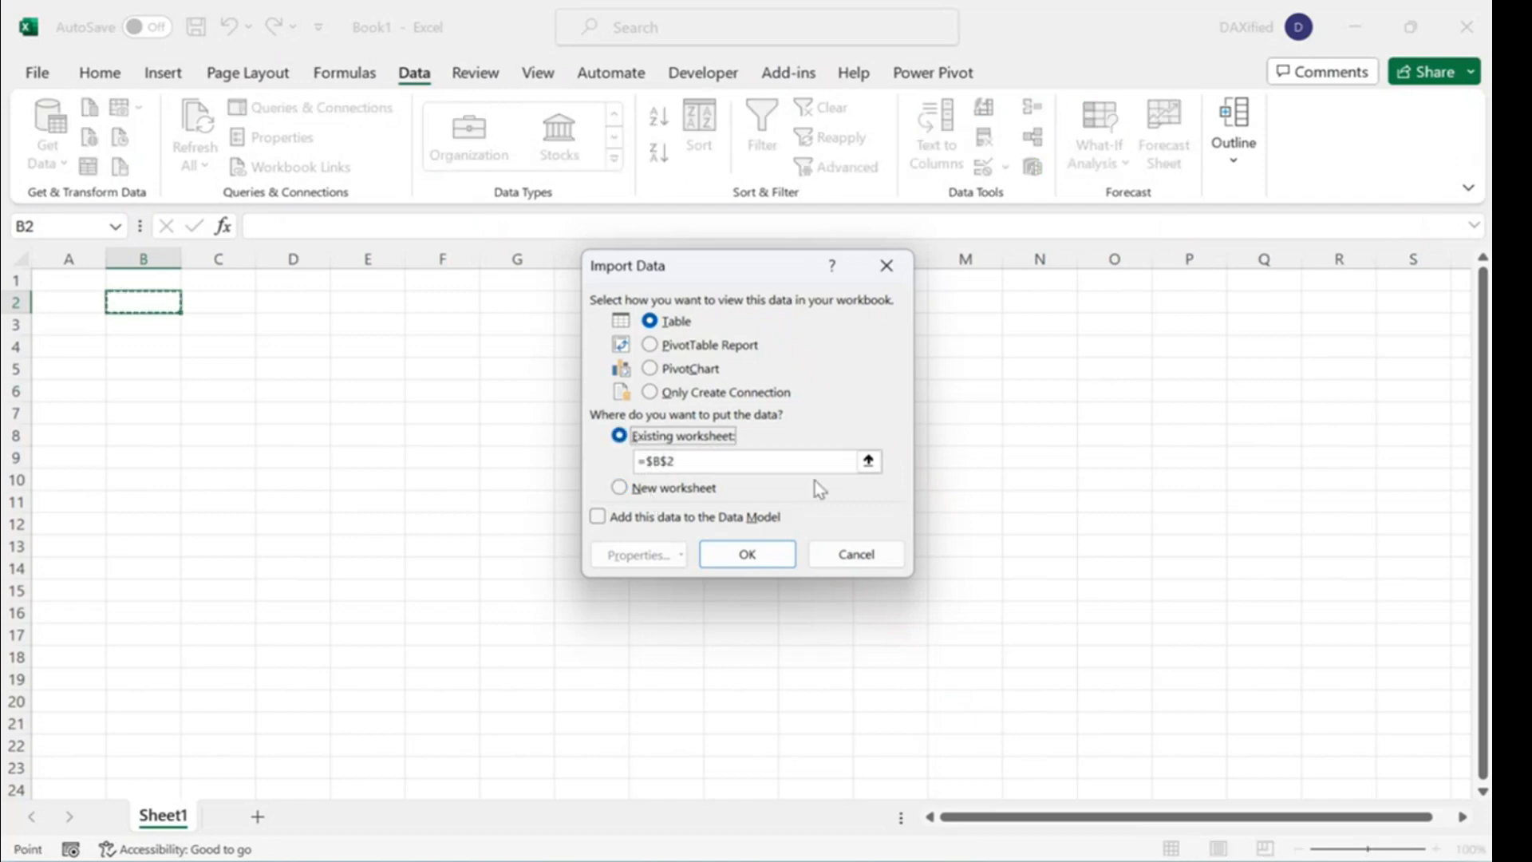
{"action": "left_click", "coordinate": [868, 463]}
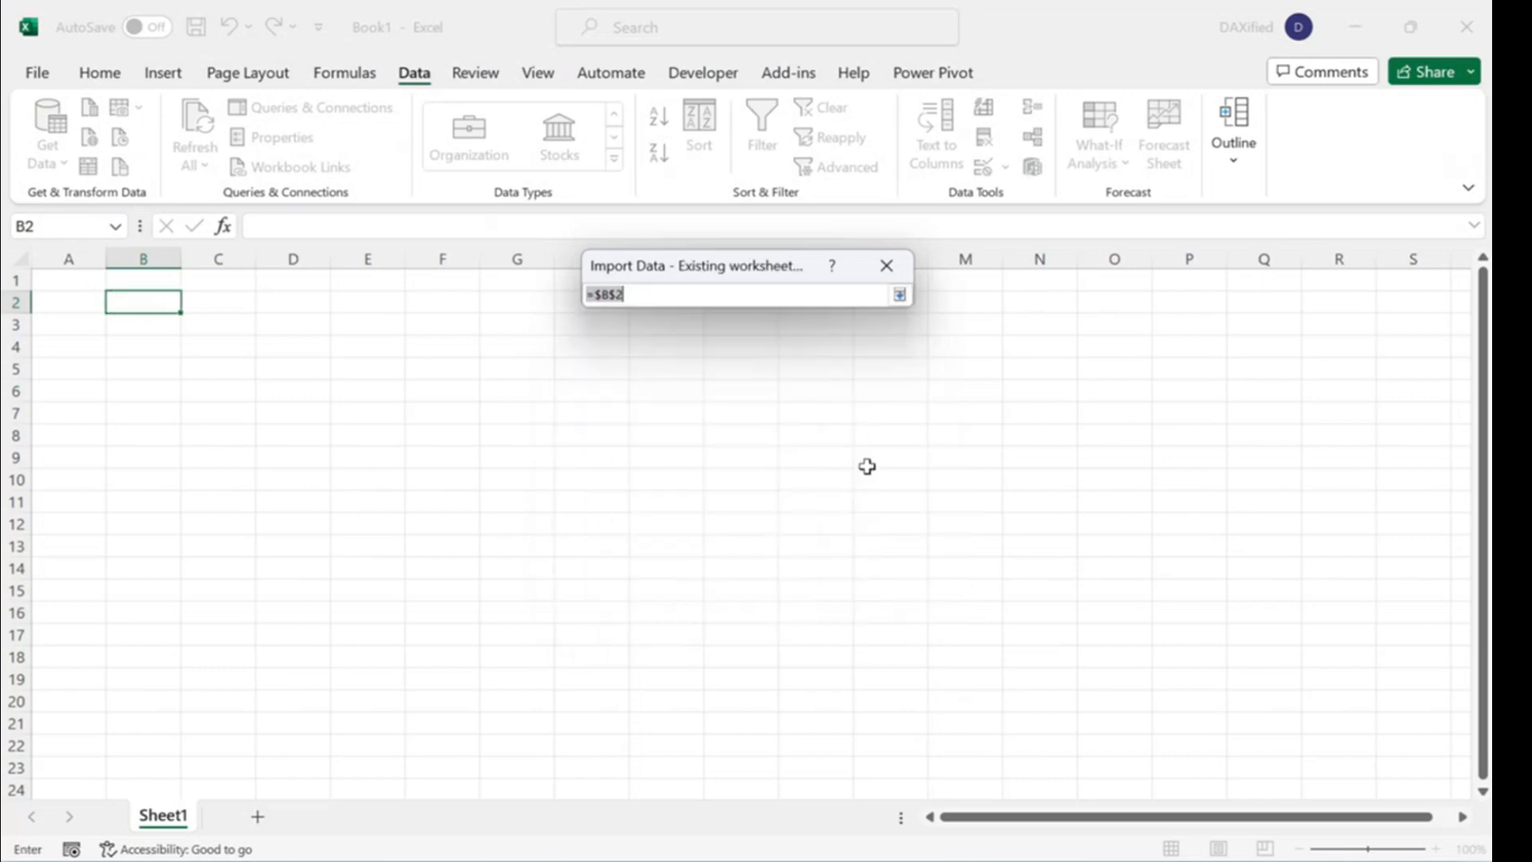
{"action": "left_click", "coordinate": [64, 308]}
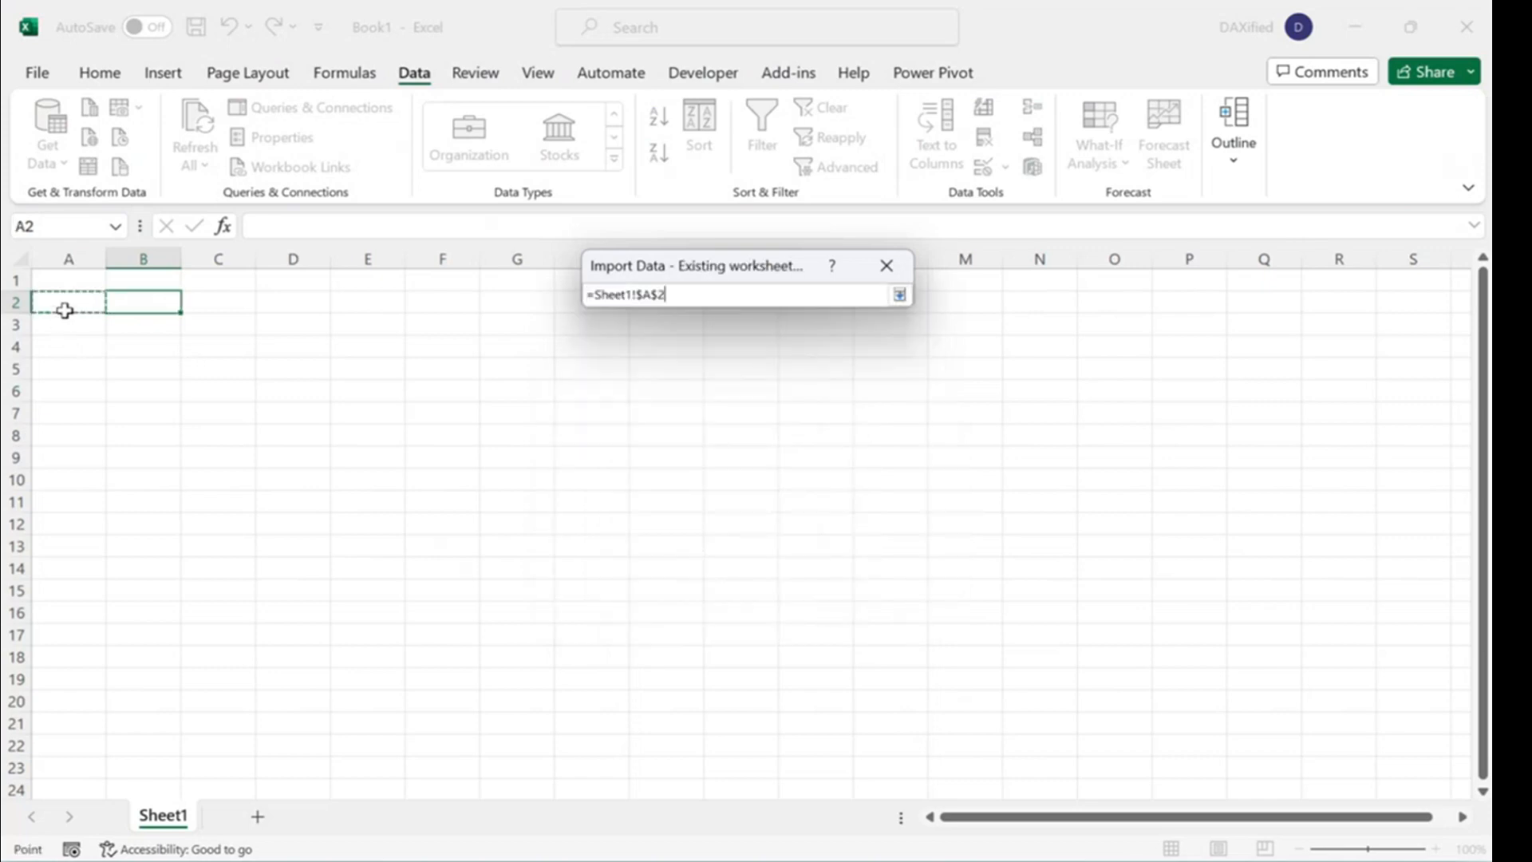
{"action": "left_click", "coordinate": [898, 294]}
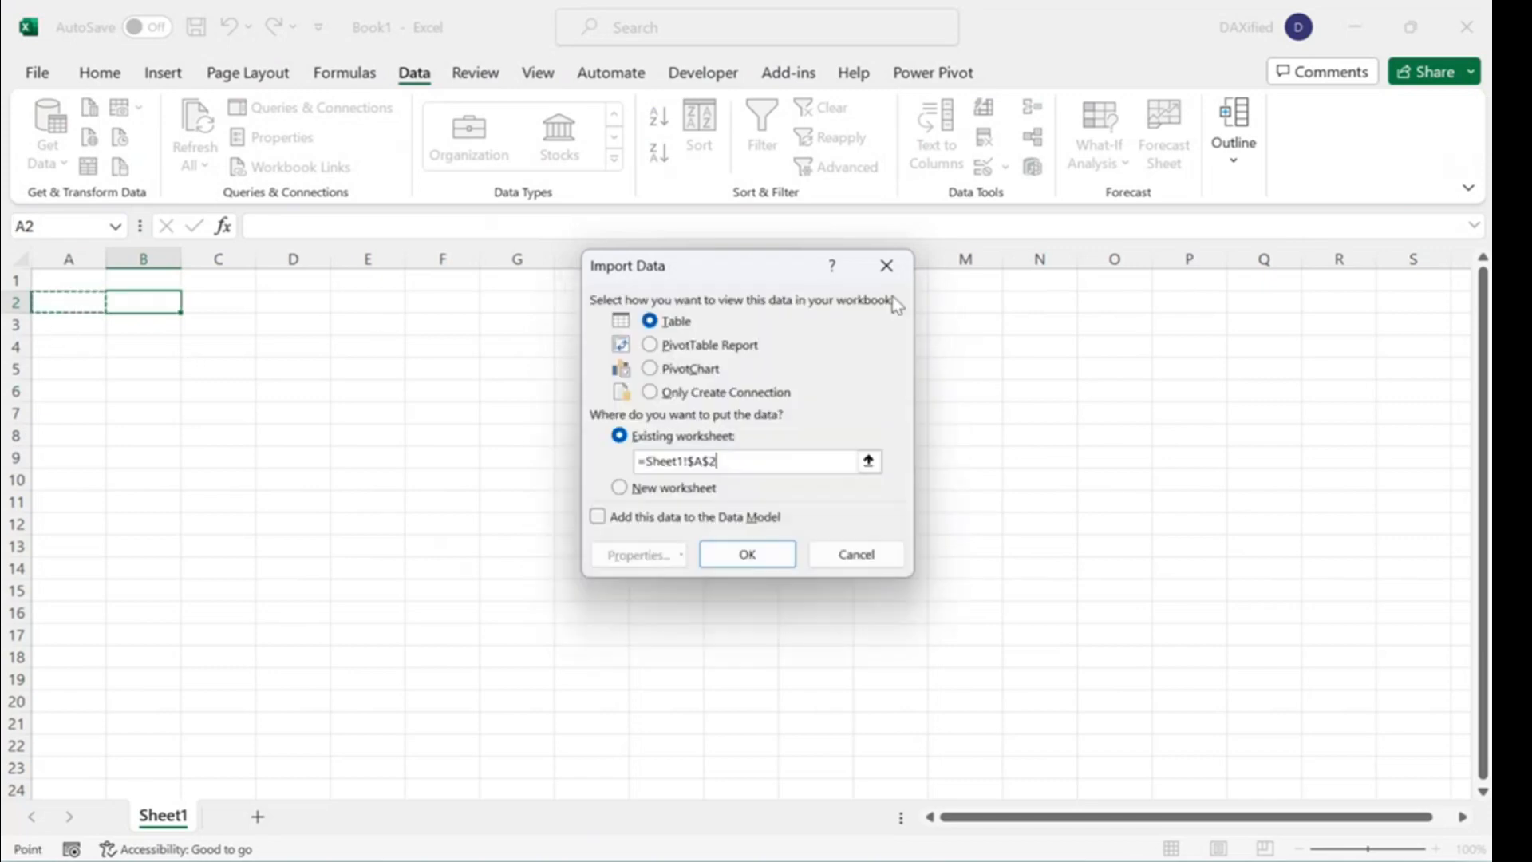
{"action": "left_click", "coordinate": [767, 568]}
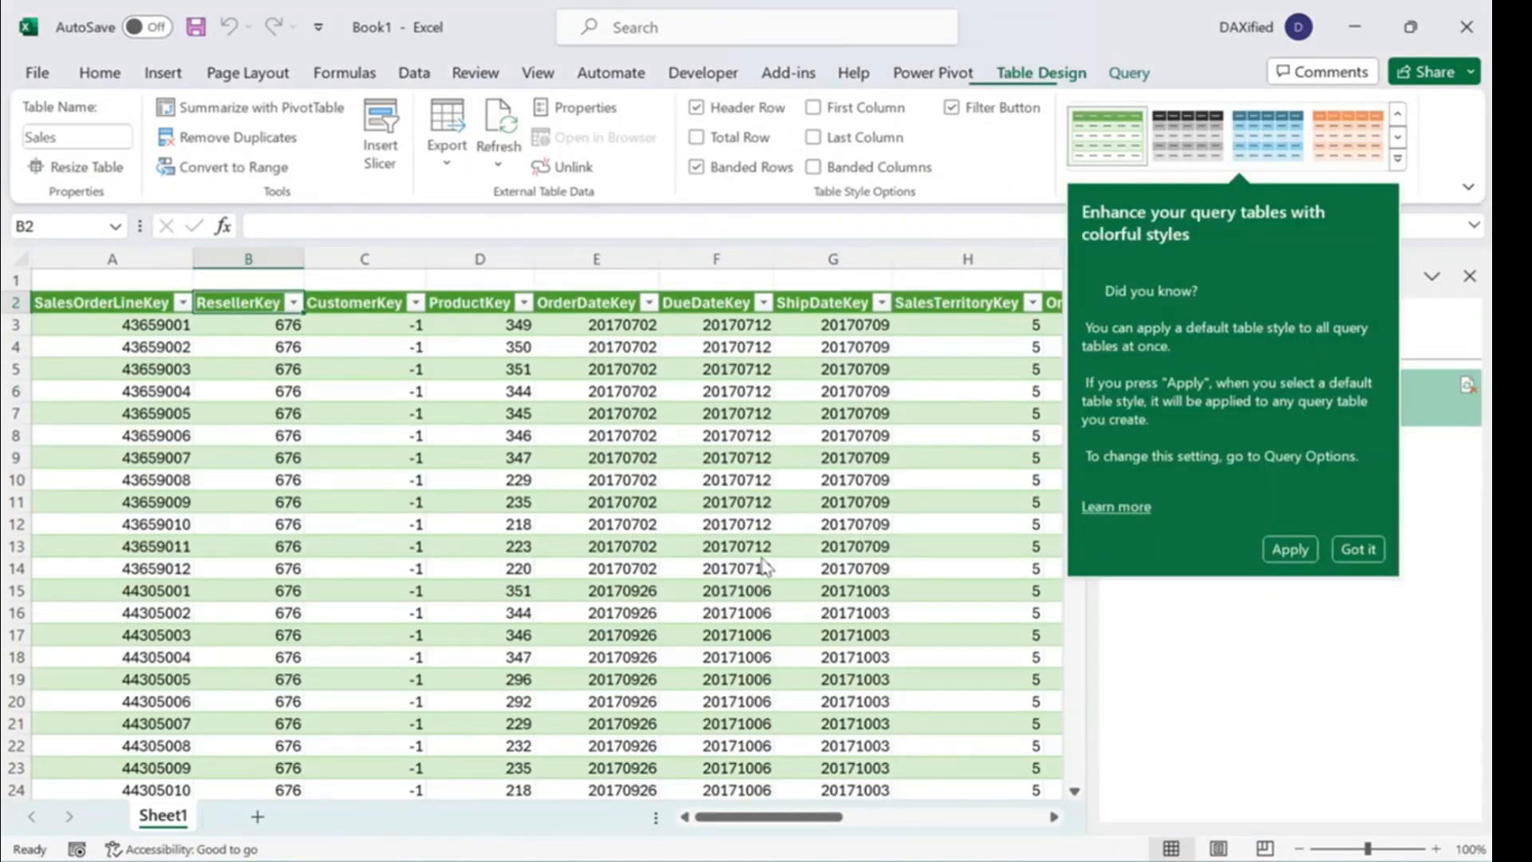
{"action": "left_click", "coordinate": [1363, 553]}
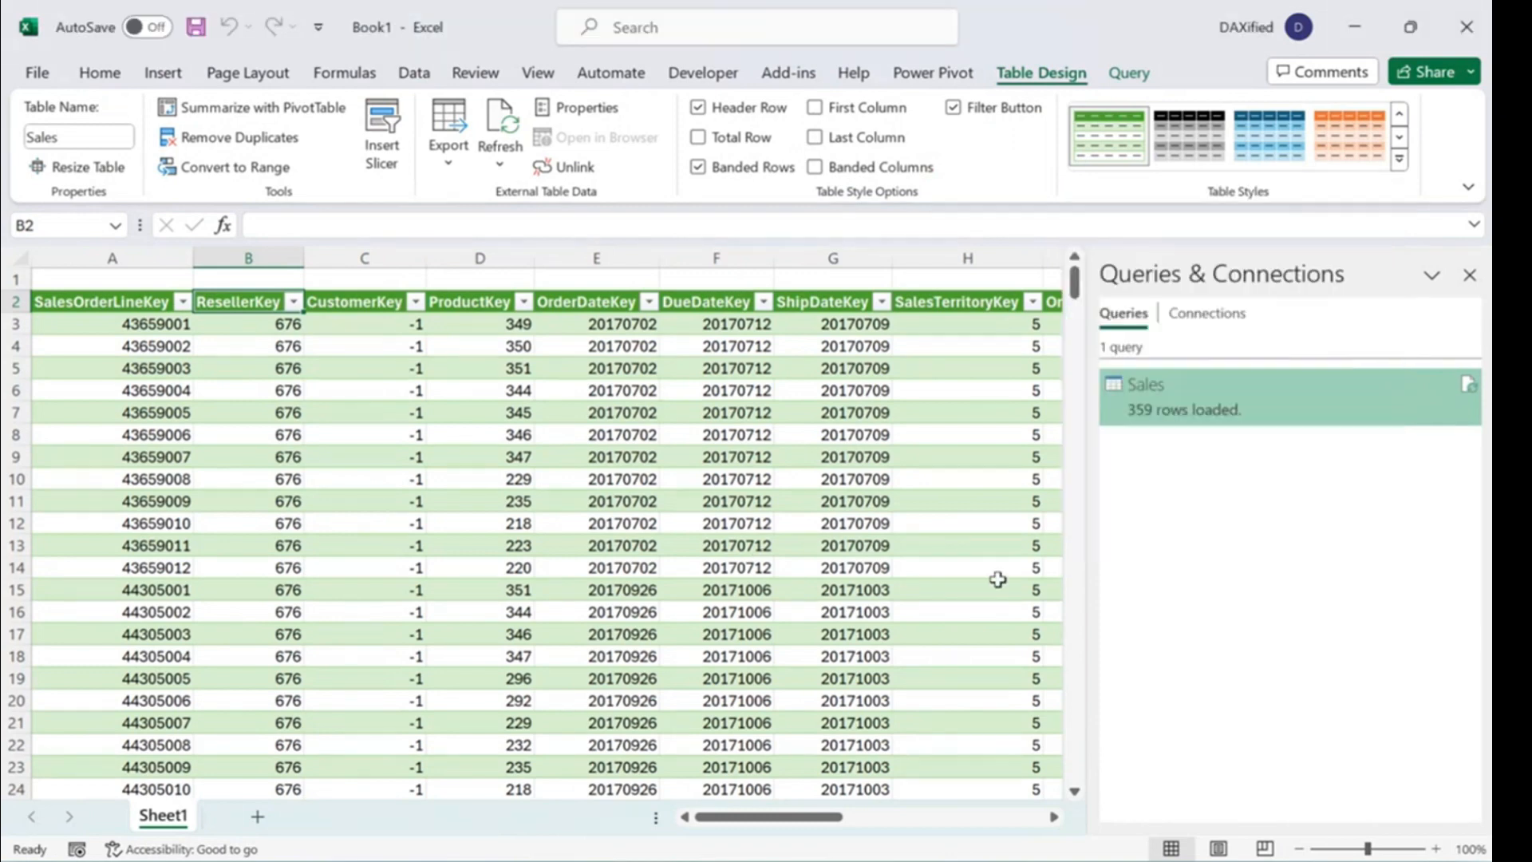
Check which values the ResellerKey filter offers in the loaded Sales table.
{"action": "left_click", "coordinate": [288, 353]}
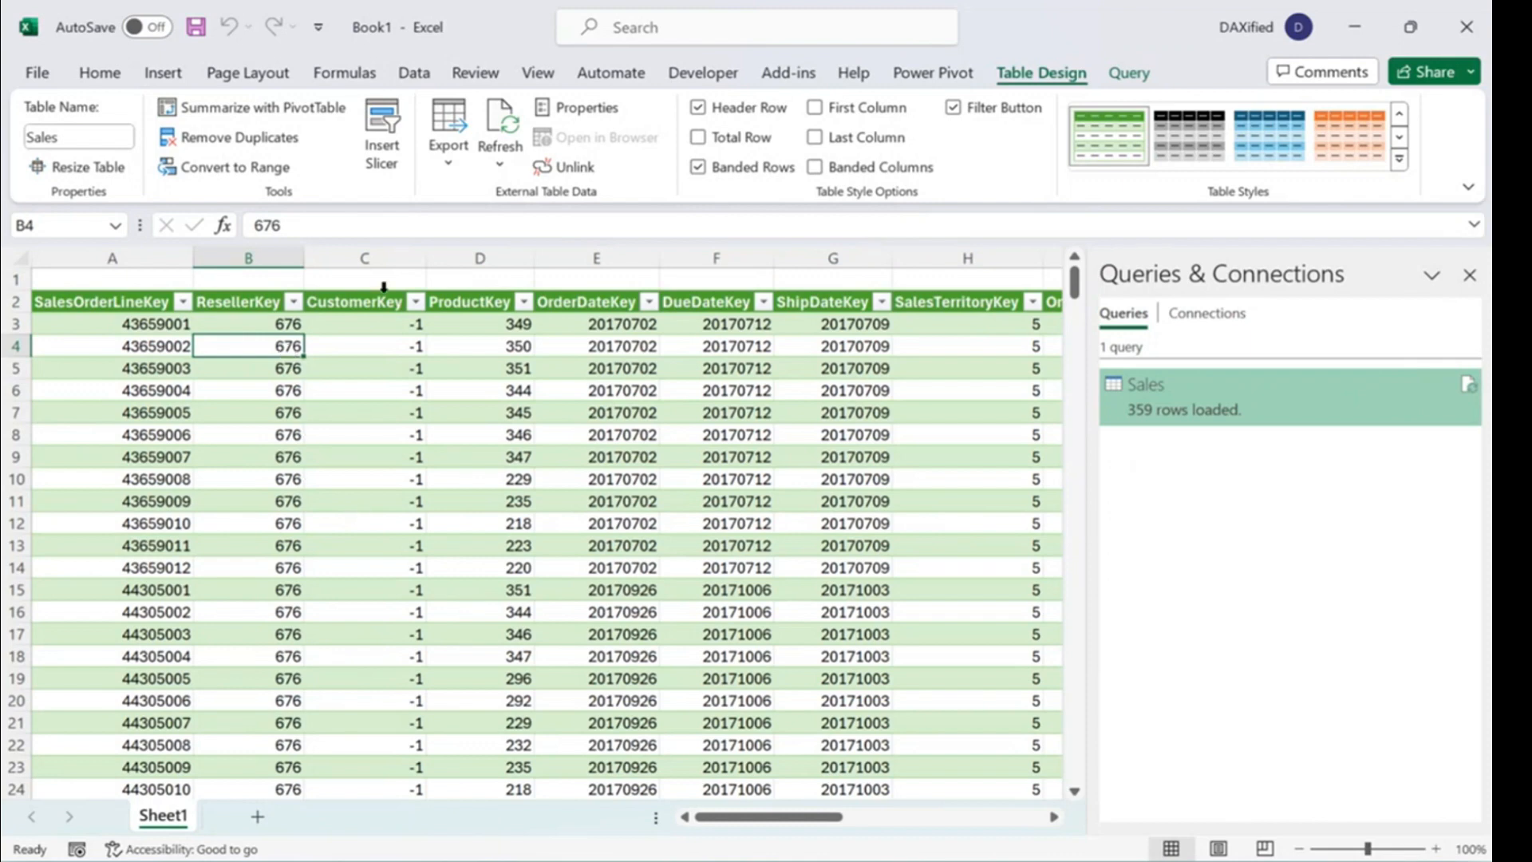
{"action": "left_click", "coordinate": [294, 303]}
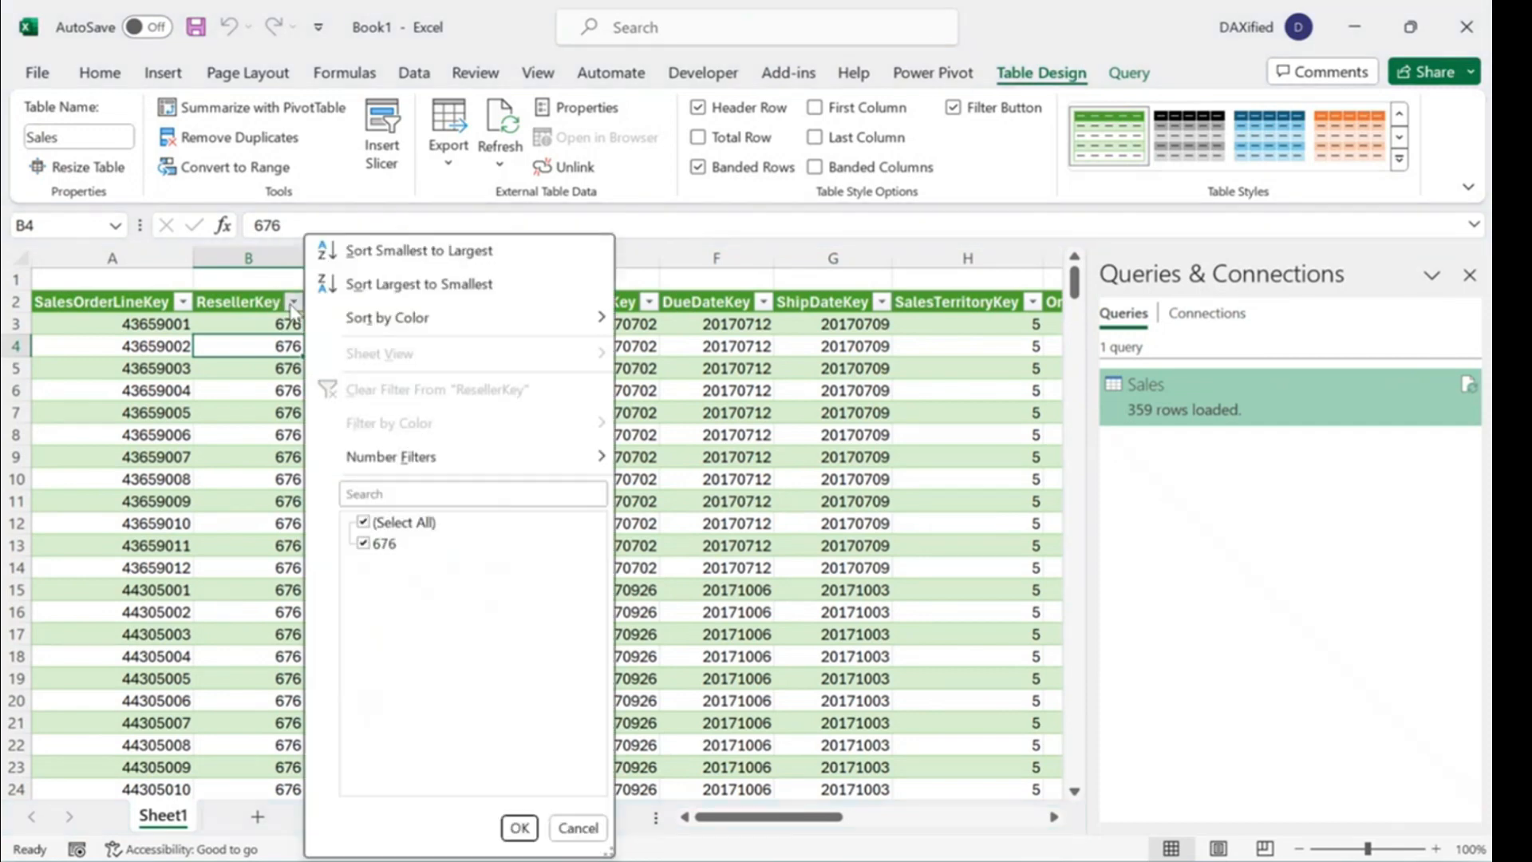
{"action": "left_click", "coordinate": [218, 407]}
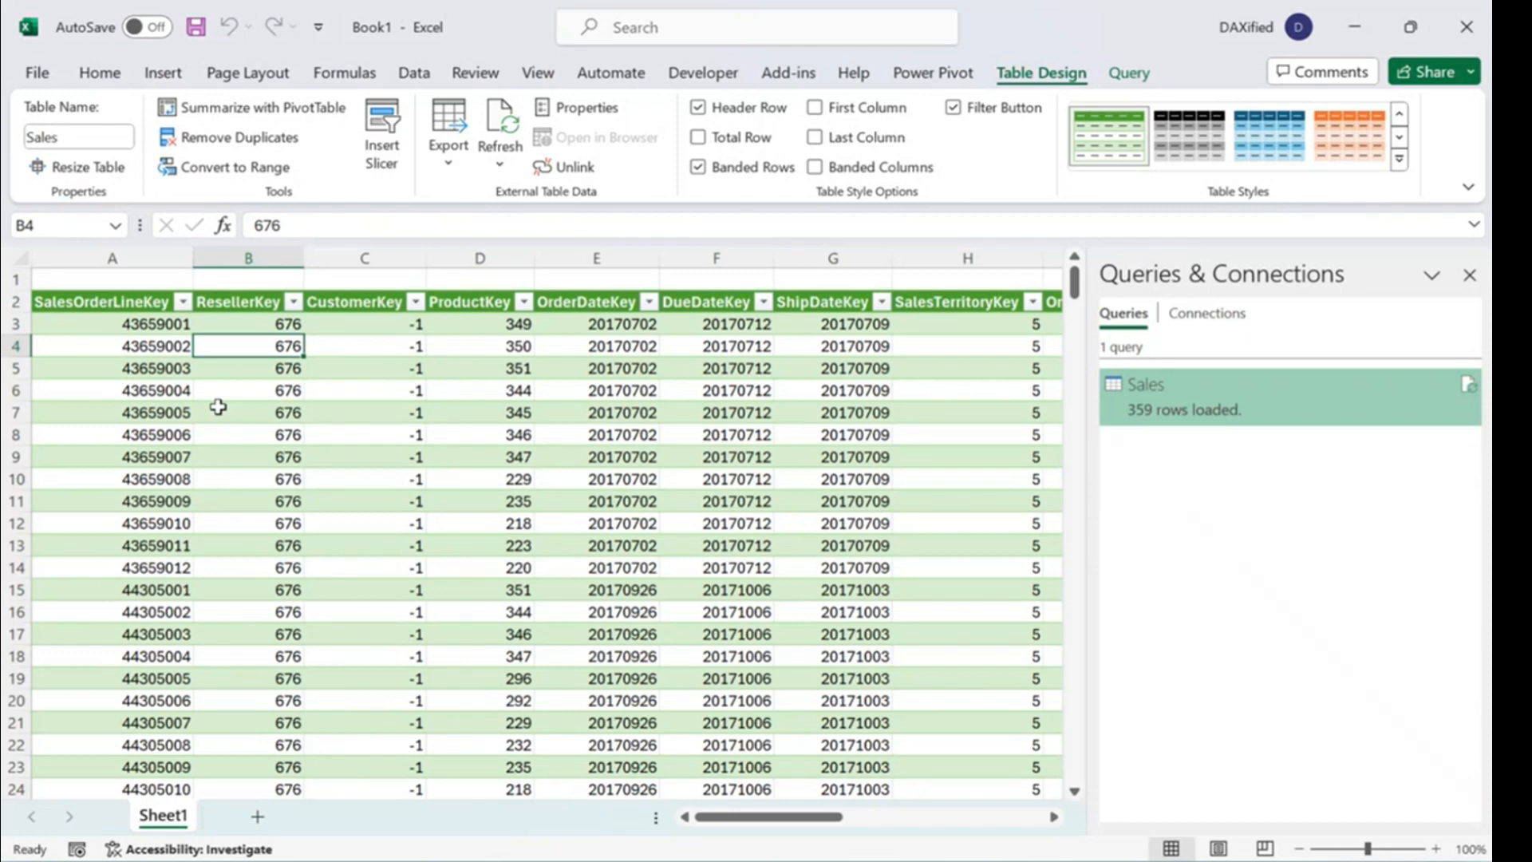
Copy the ResellerKey header together with the first value beneath it, cells B2:B3.
{"action": "left_click", "coordinate": [243, 301]}
{"action": "key", "text": "shift+Down"}
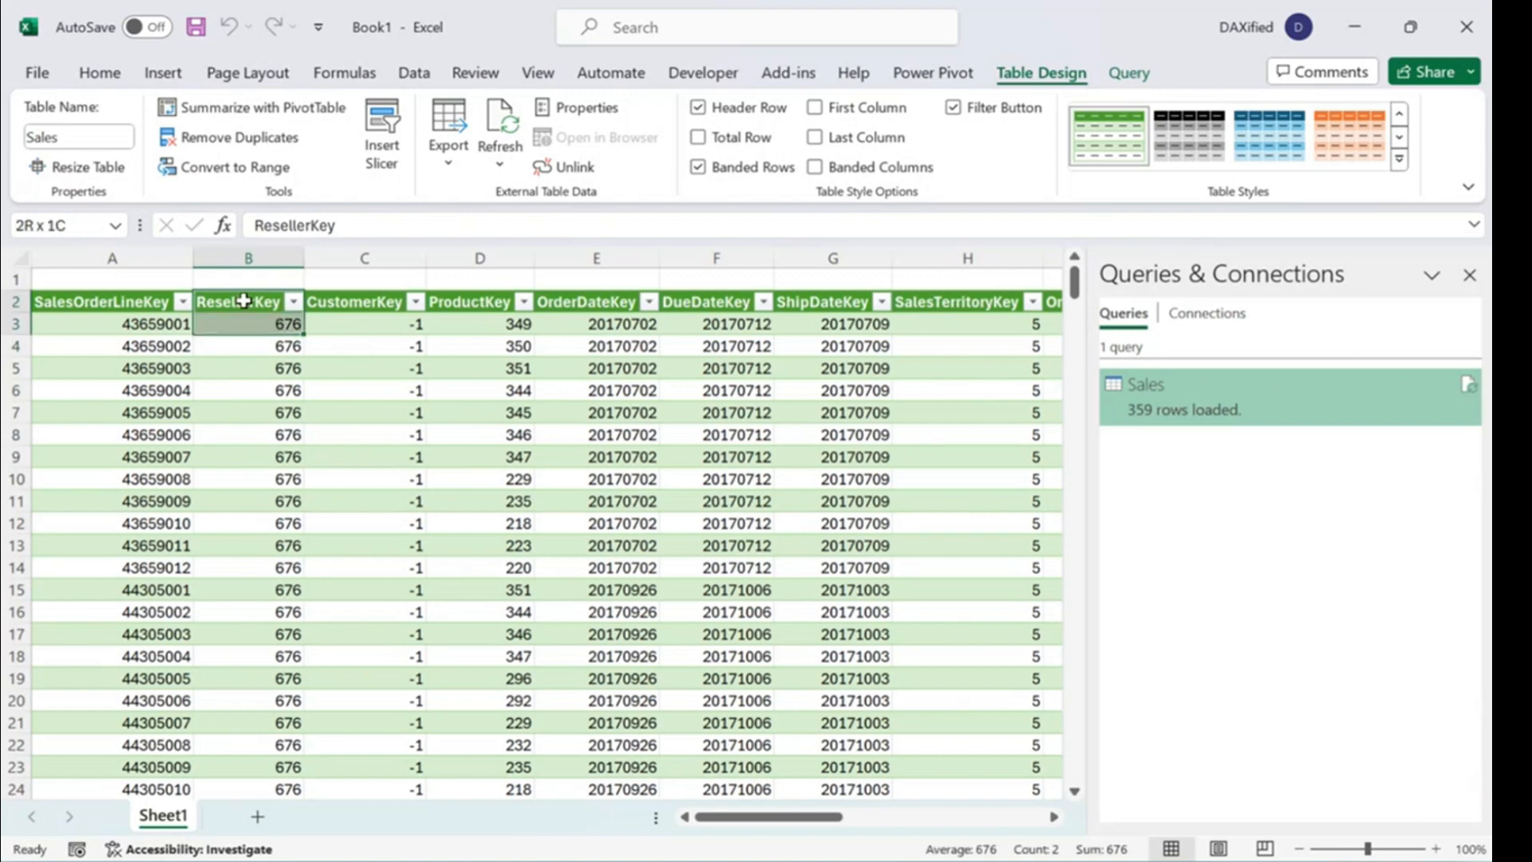
{"action": "key", "text": "ctrl+c"}
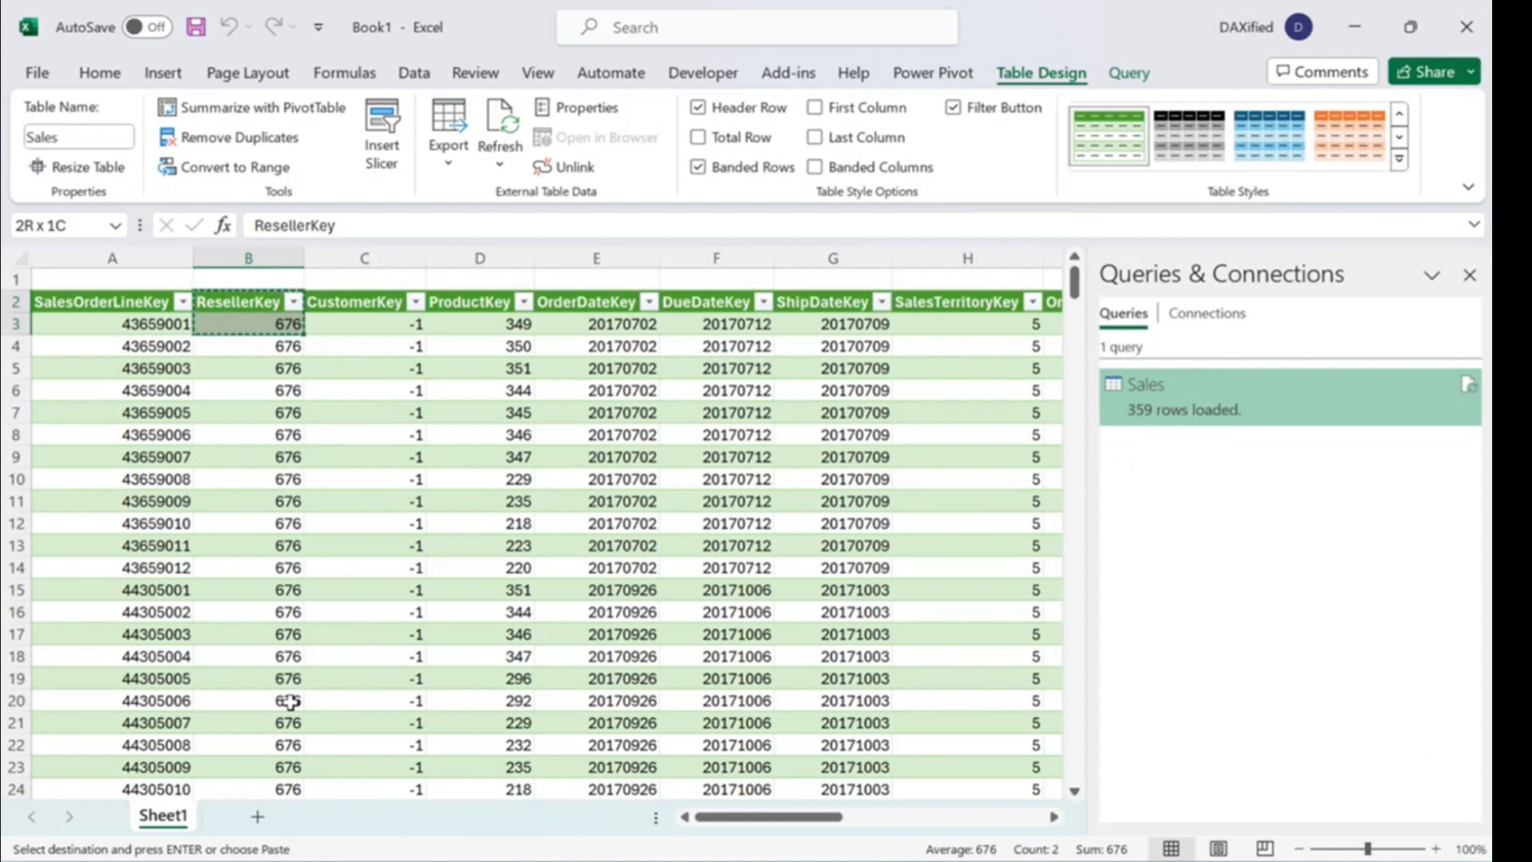
Rename the worksheet Sheet1 as Data.
{"action": "double_click", "coordinate": [172, 822]}
{"action": "type", "text": "Data"}
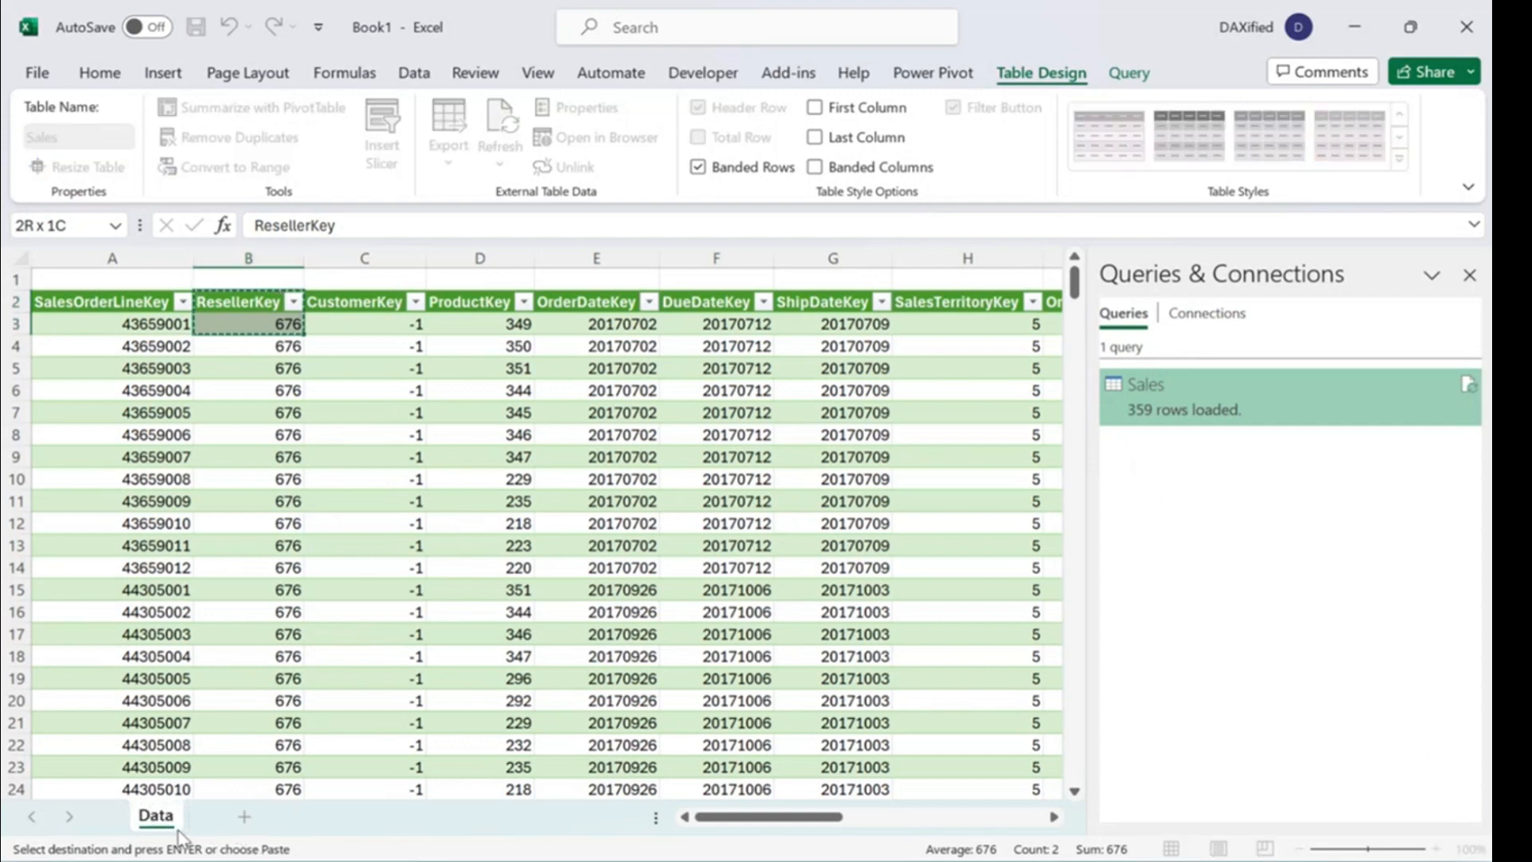
{"action": "key", "text": "Return"}
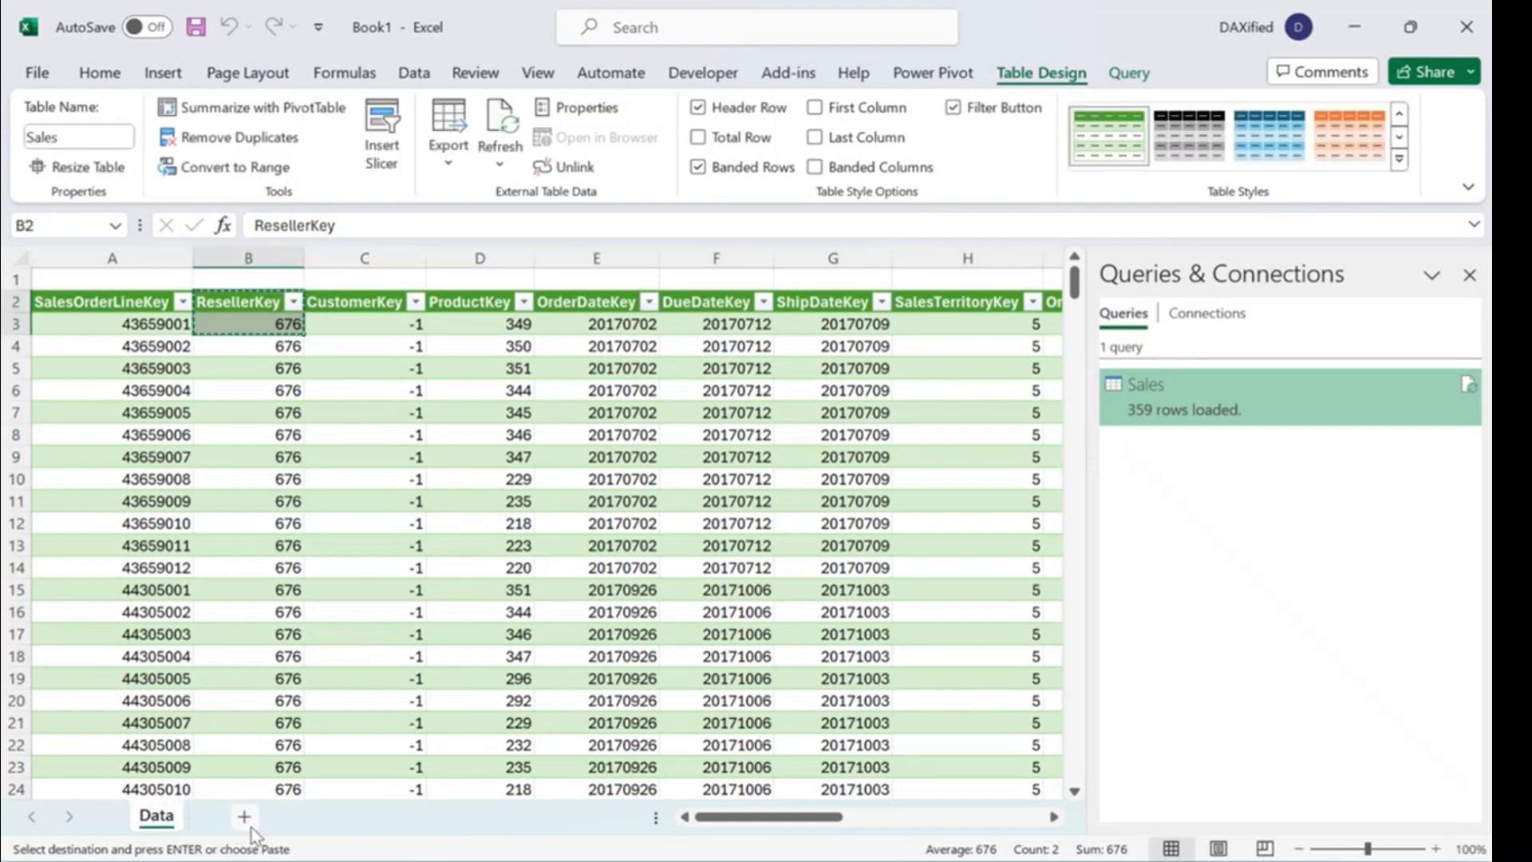
Add a new worksheet and paste the copied ResellerKey header and value starting at cell B2.
{"action": "left_click", "coordinate": [244, 816]}
{"action": "left_click", "coordinate": [146, 307]}
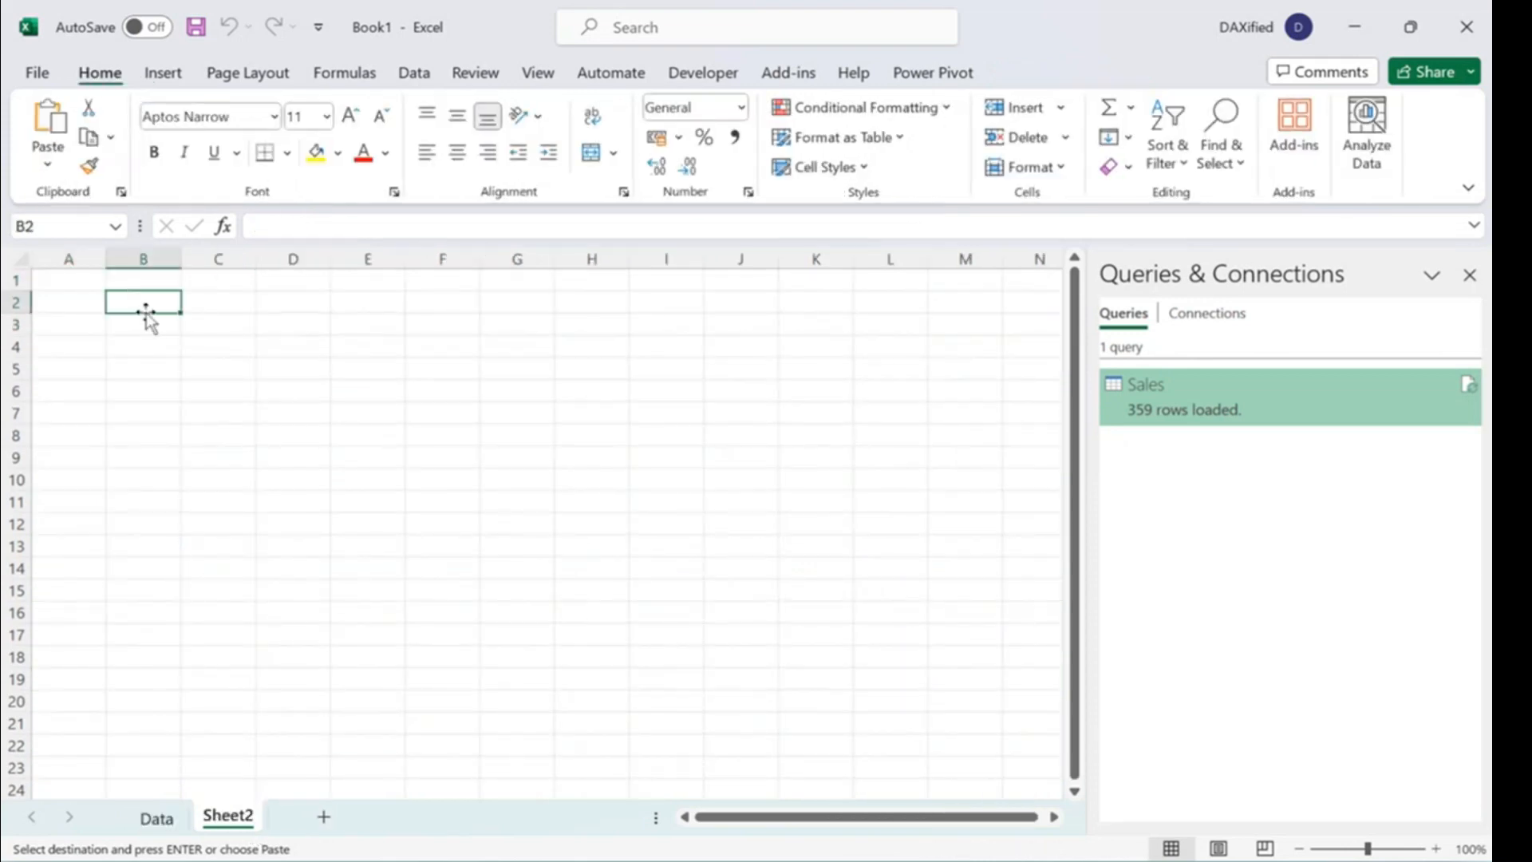
{"action": "key", "text": "ctrl+v"}
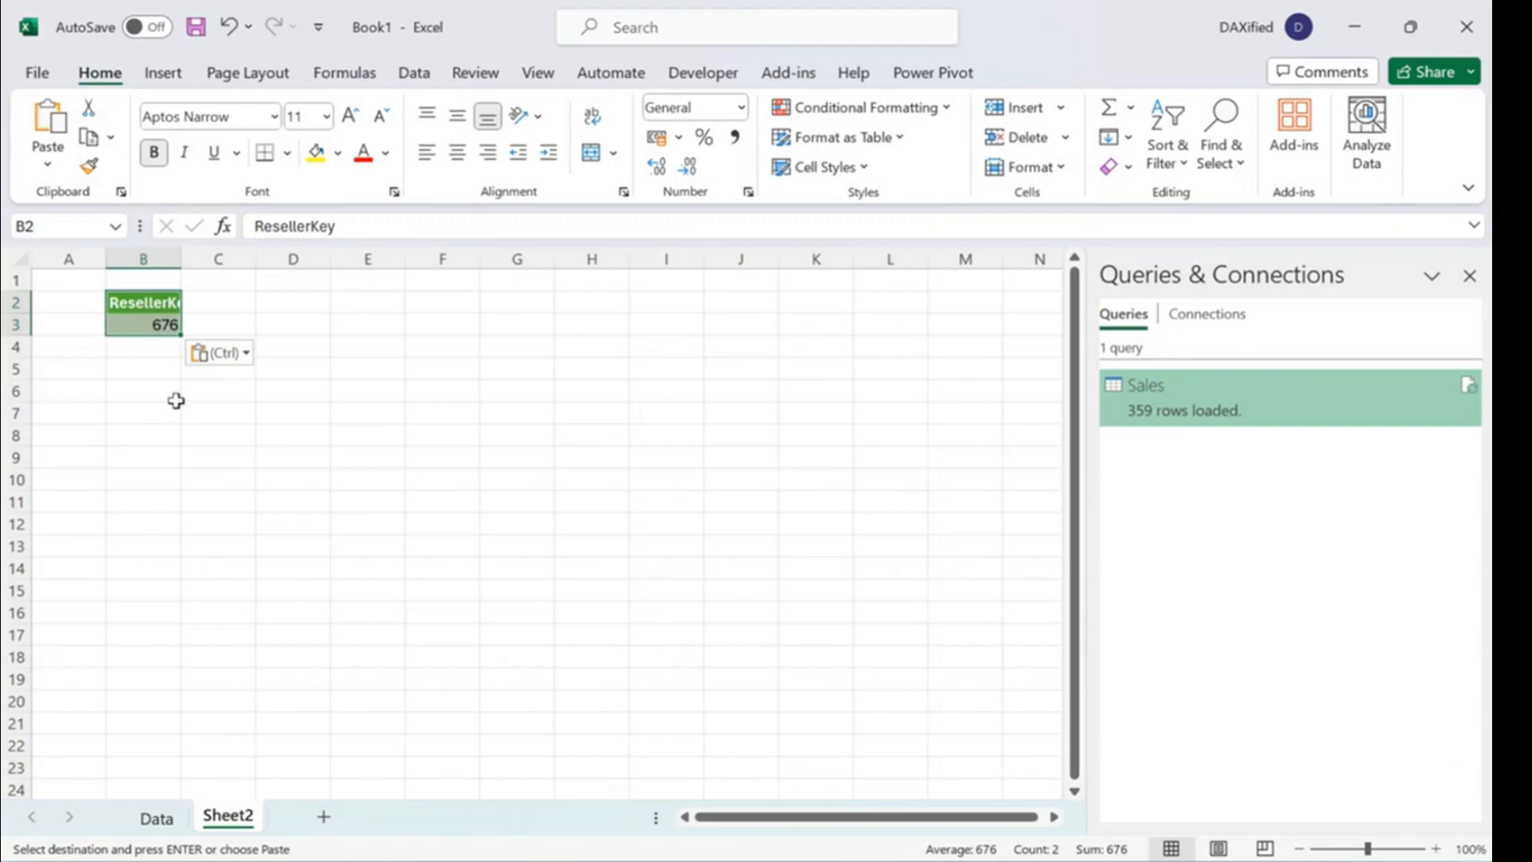
Open the Sales query for editing and examine its M code in the Advanced Editor, from the source file path to the ResellerKey filter value.
{"action": "left_click", "coordinate": [163, 820]}
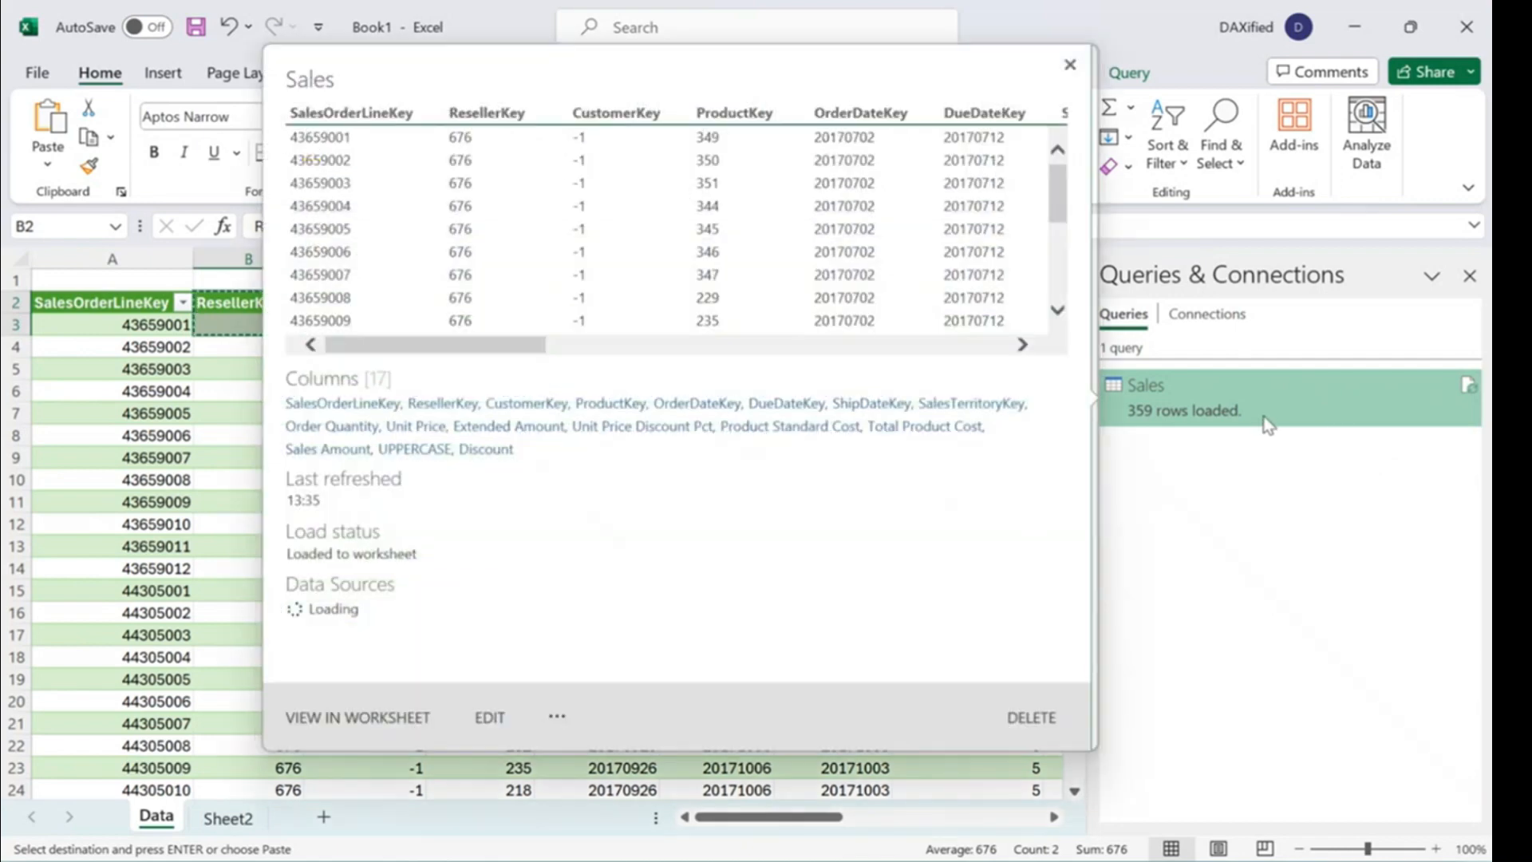
{"action": "right_click", "coordinate": [1265, 423]}
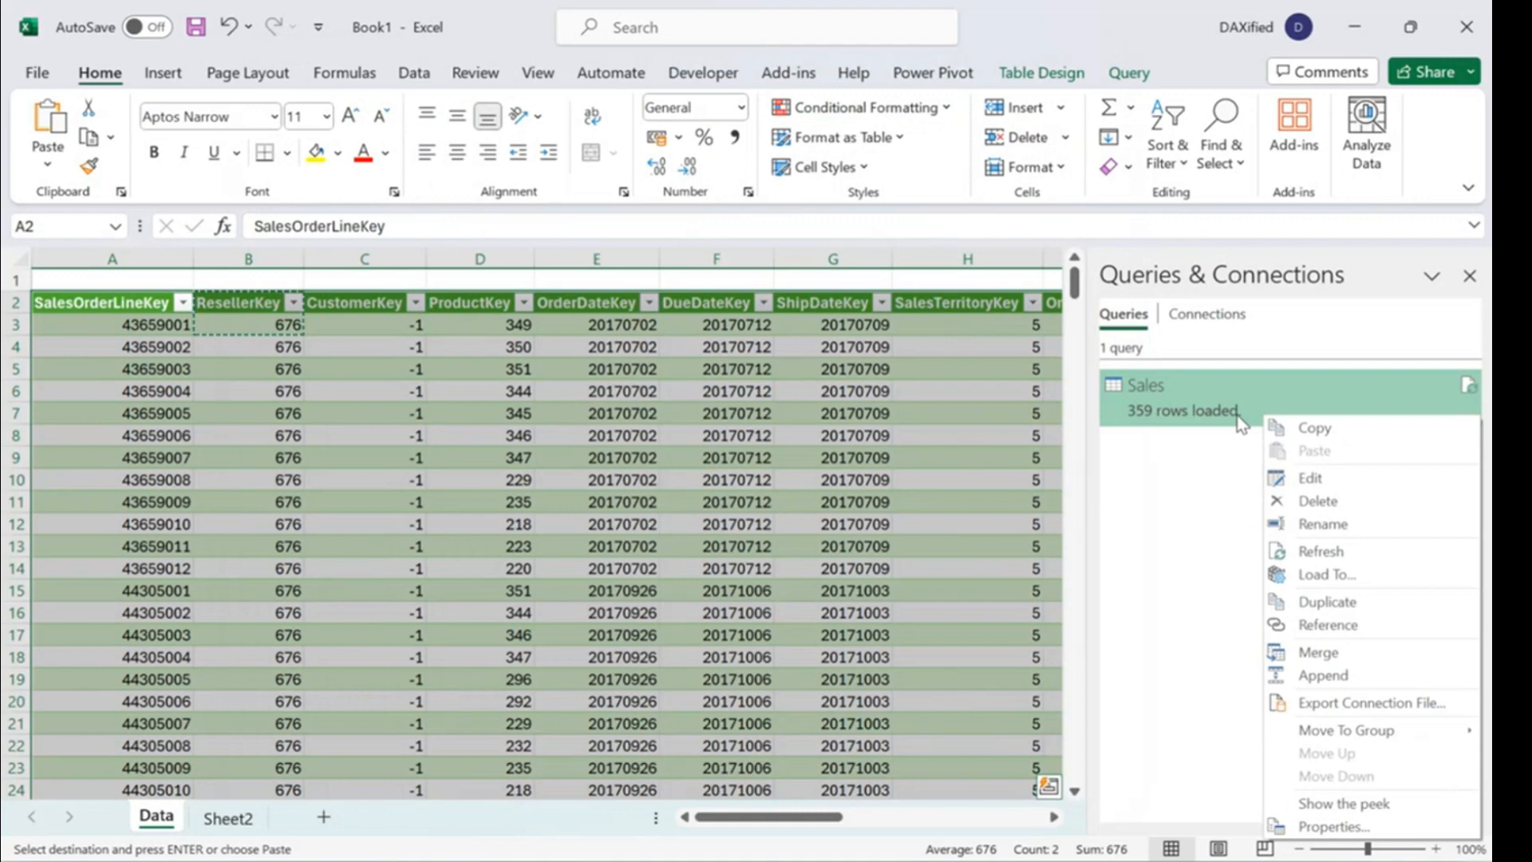
{"action": "left_click", "coordinate": [1309, 478]}
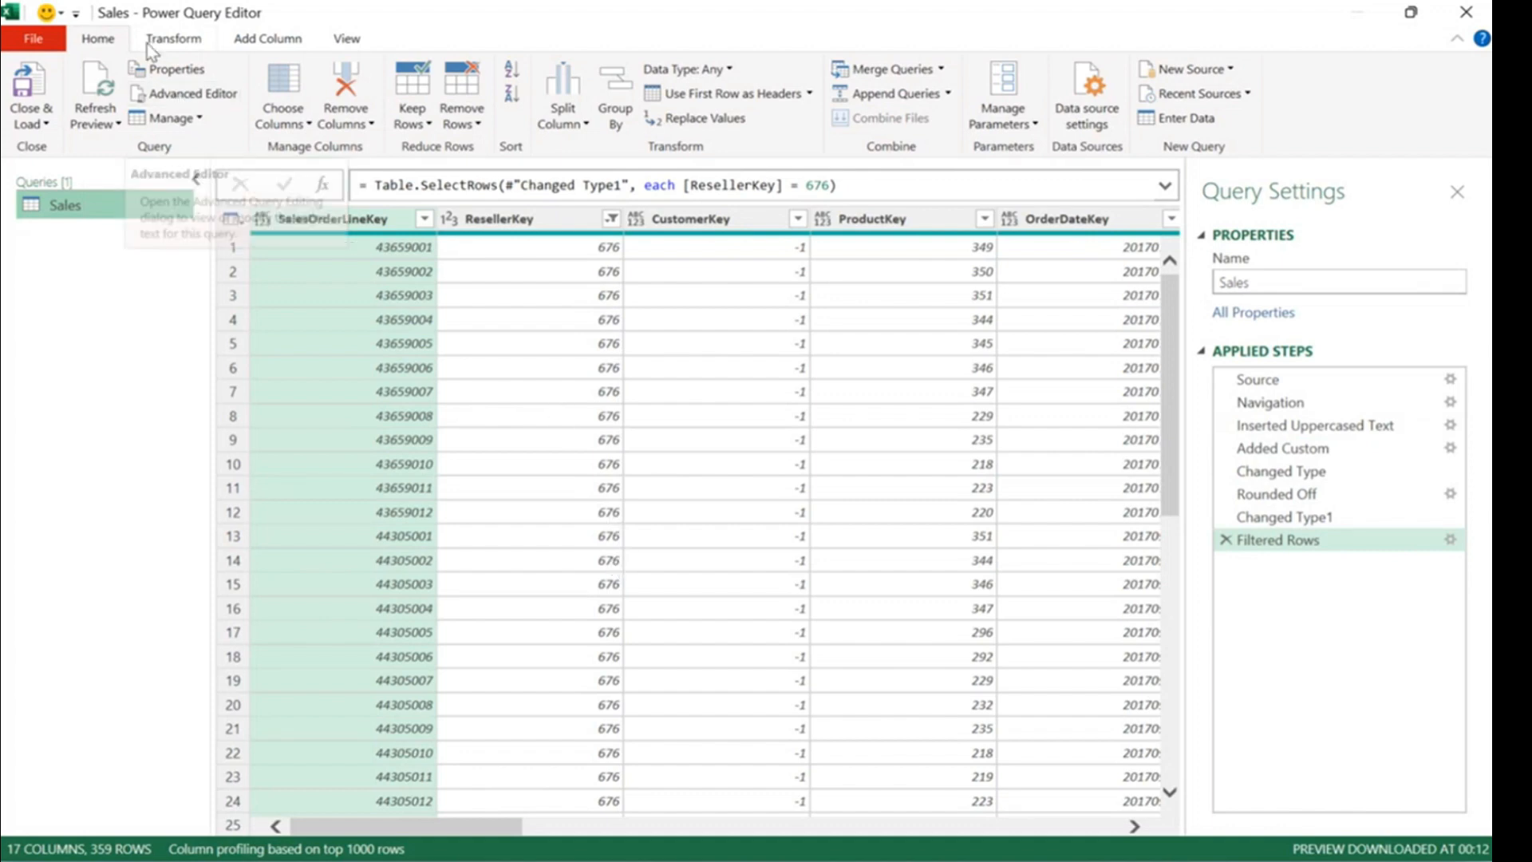
{"action": "left_click", "coordinate": [191, 94]}
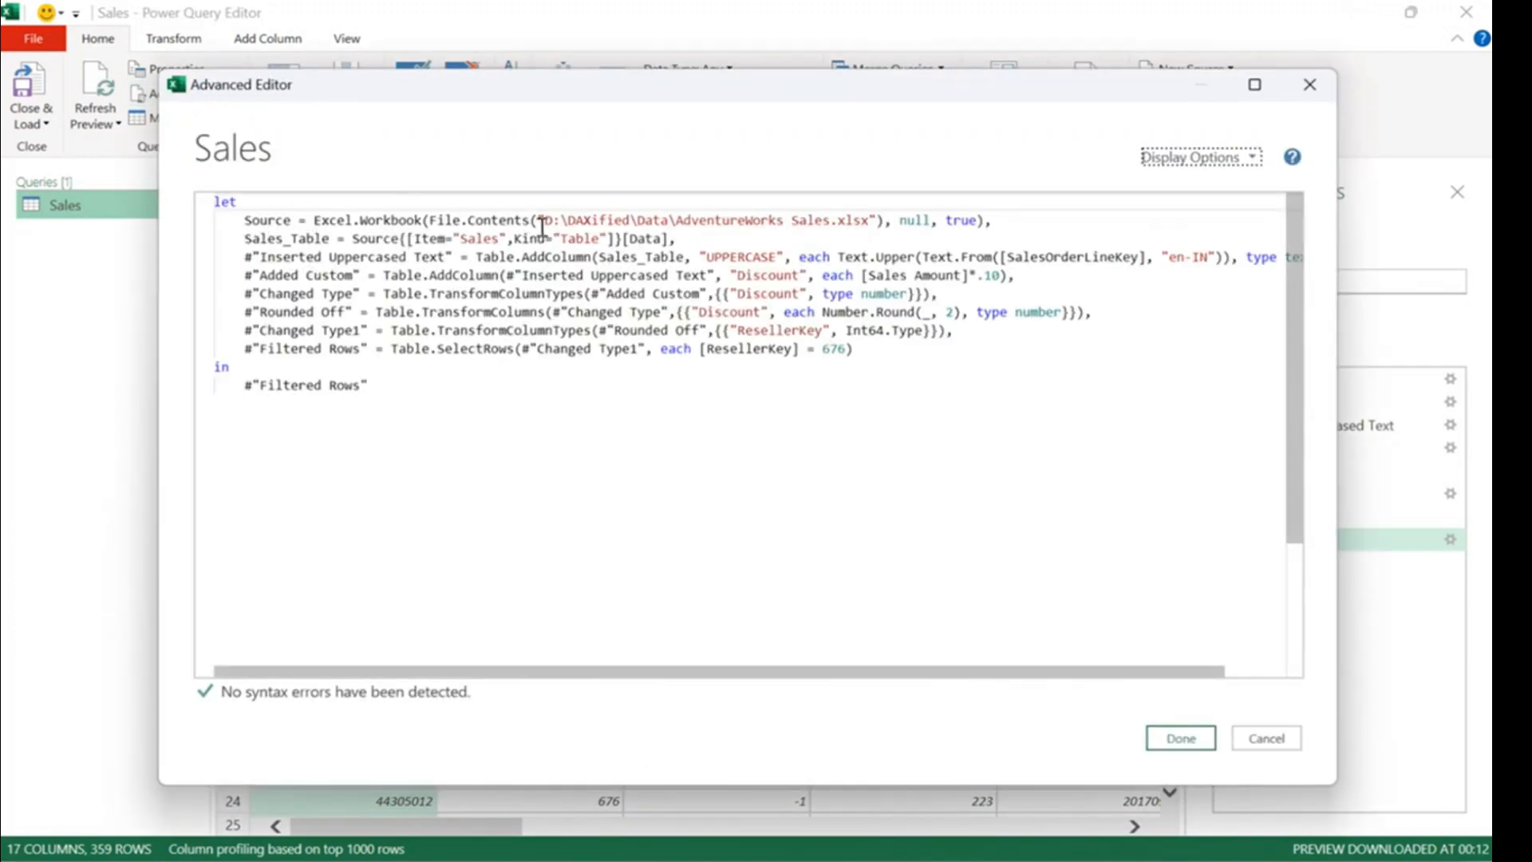
{"action": "left_click_drag", "start_coordinate": [546, 220], "coordinate": [876, 221]}
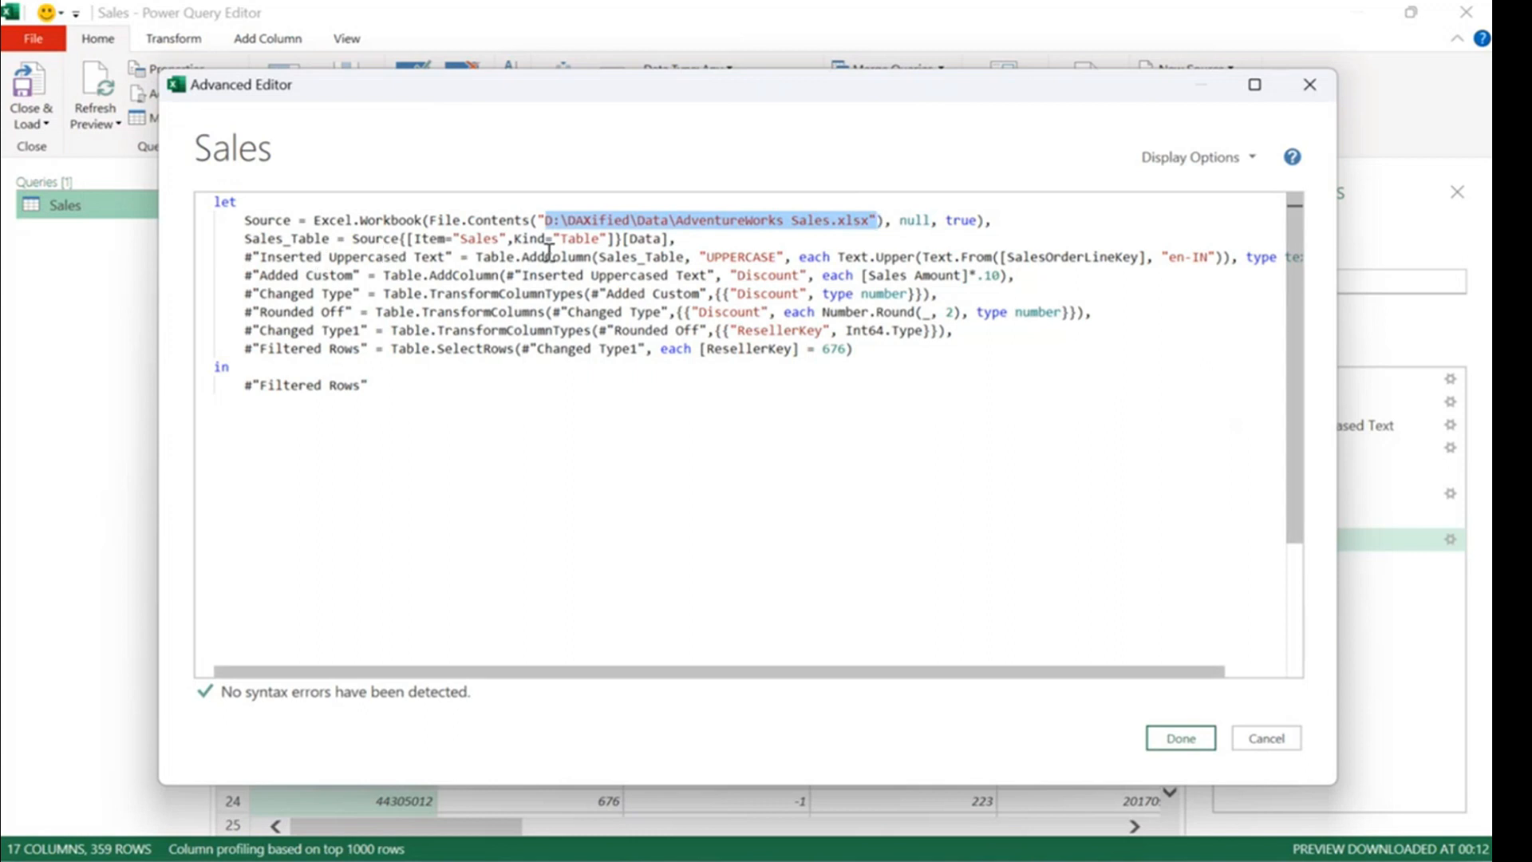
{"action": "left_click", "coordinate": [463, 238]}
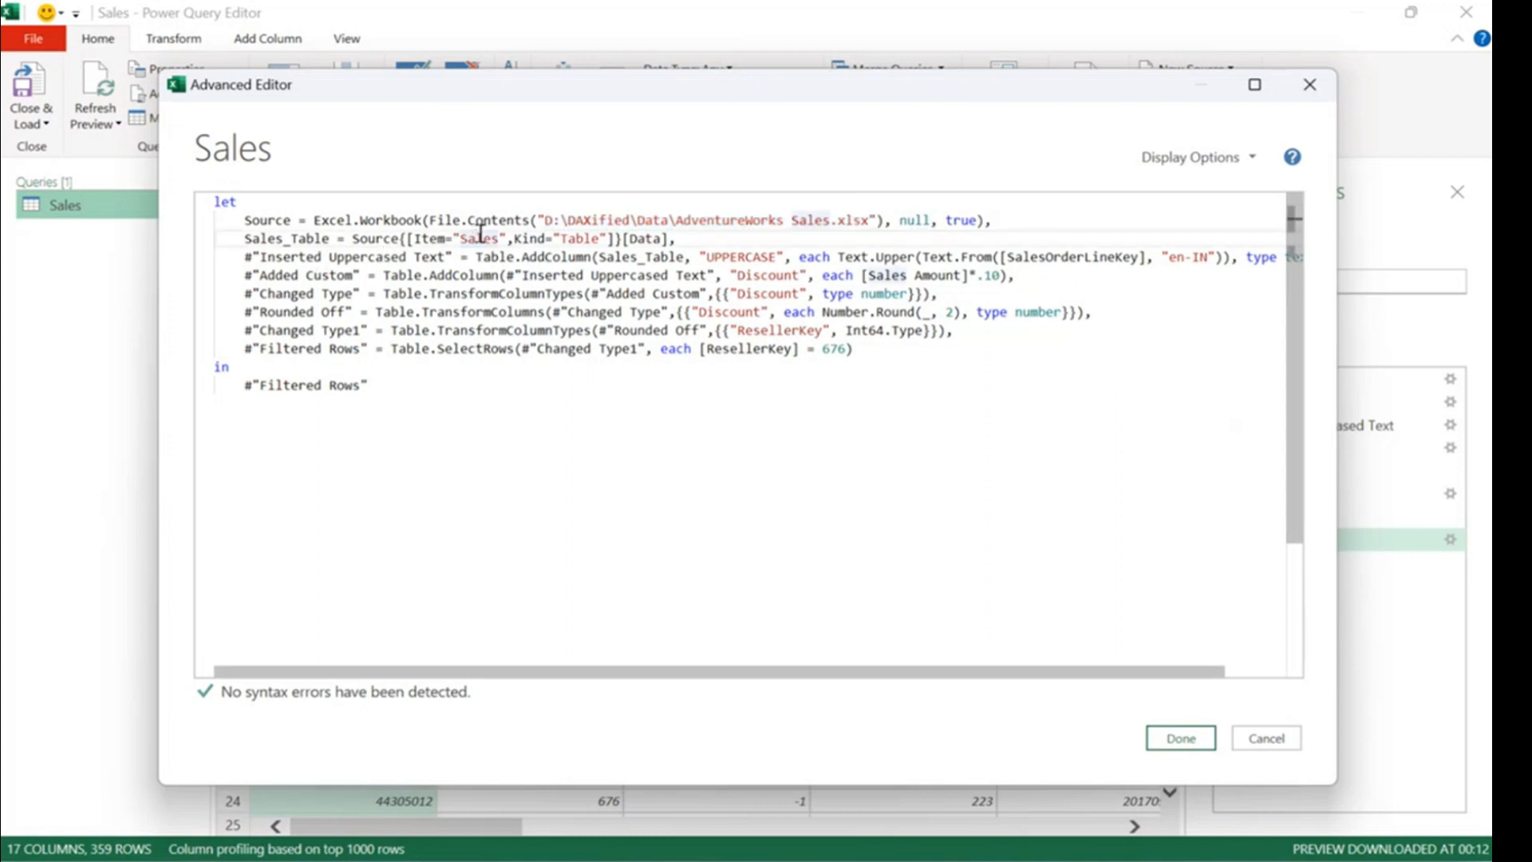
{"action": "left_click", "coordinate": [453, 264]}
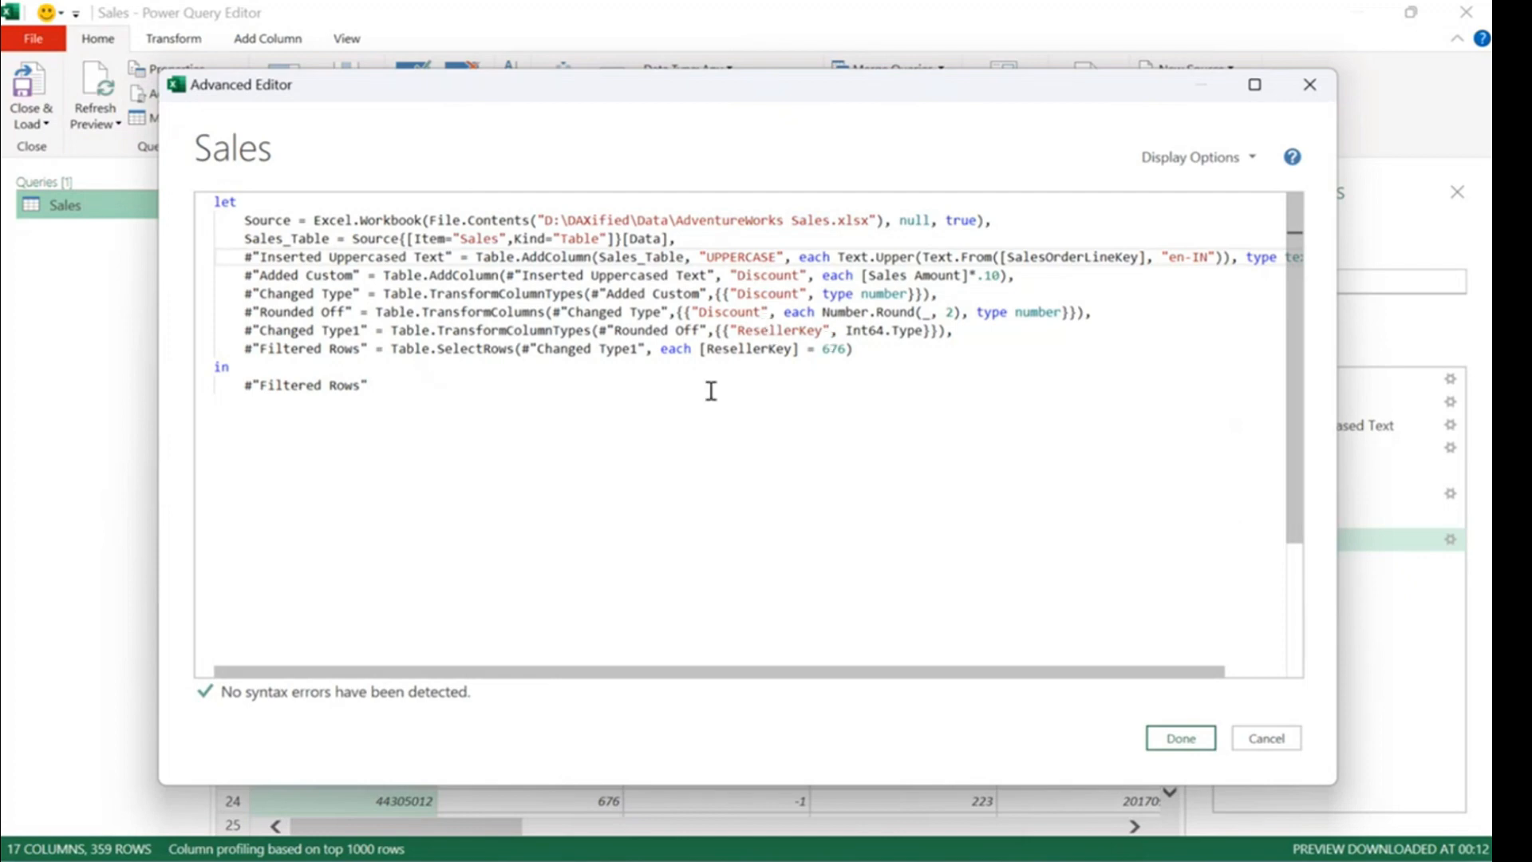
{"action": "scroll", "coordinate": [708, 339], "scroll_direction": "down", "scroll_amount": 1}
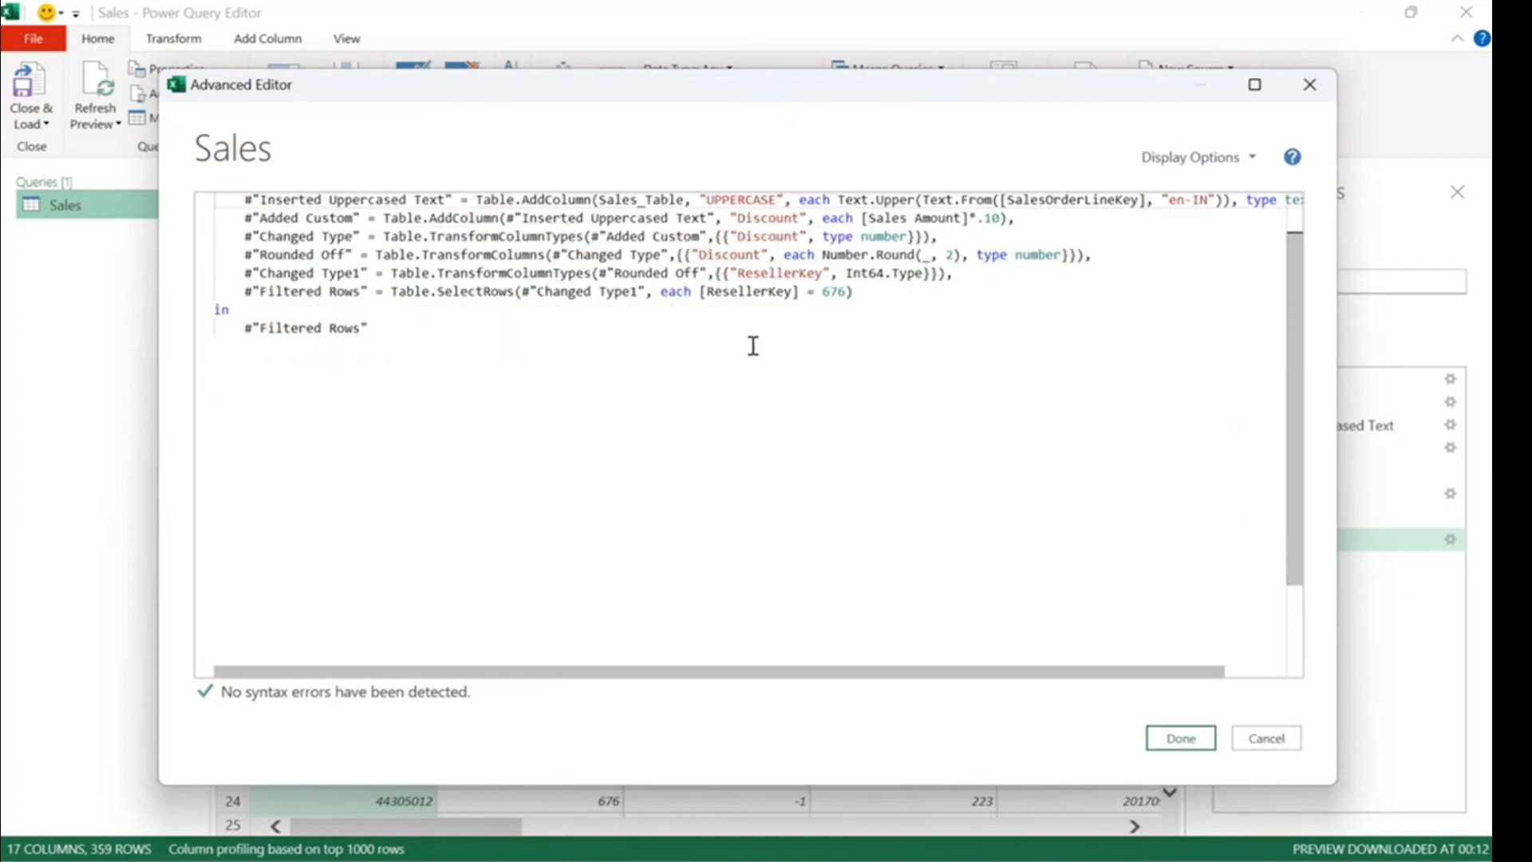
{"action": "left_click_drag", "start_coordinate": [821, 292], "coordinate": [847, 292]}
{"action": "left_click", "coordinate": [1182, 739]}
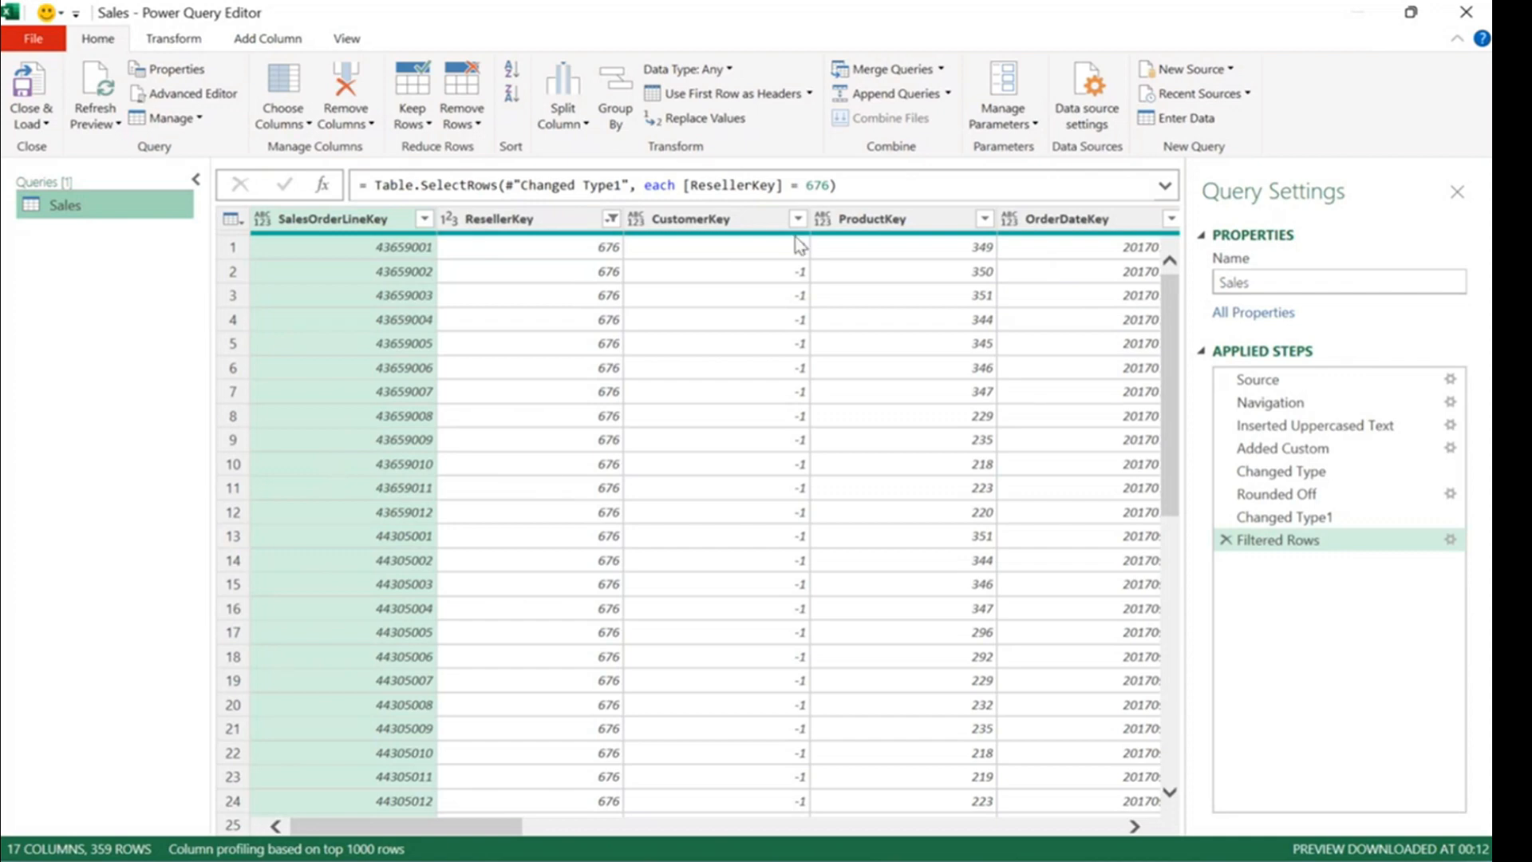
Compare the Sales data at the Changed Type1 and Filtered Rows steps, and close the query editor.
{"action": "left_click", "coordinate": [1282, 518]}
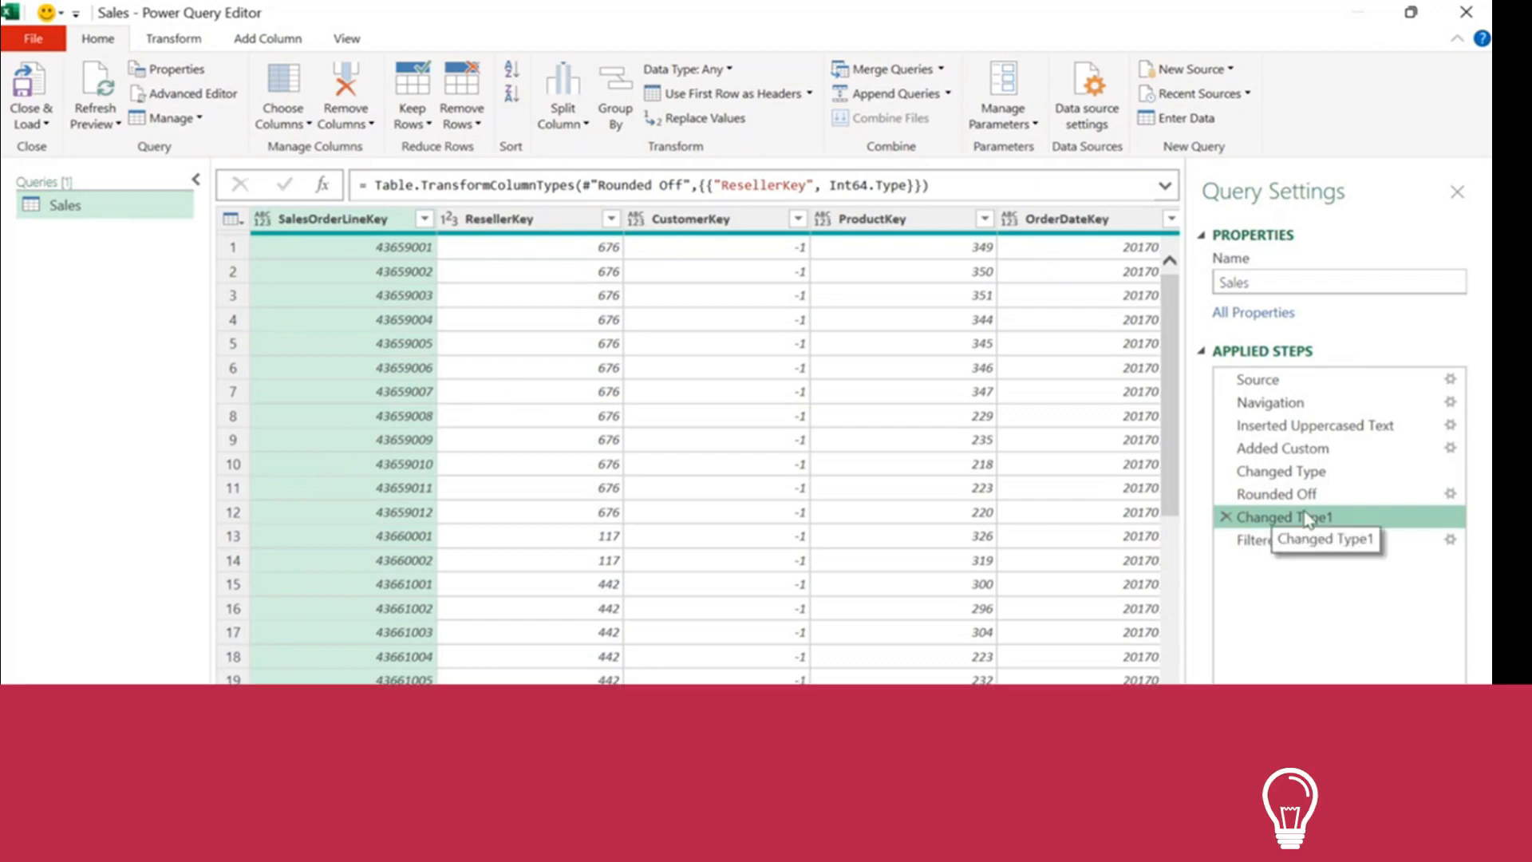
{"action": "left_click", "coordinate": [578, 587]}
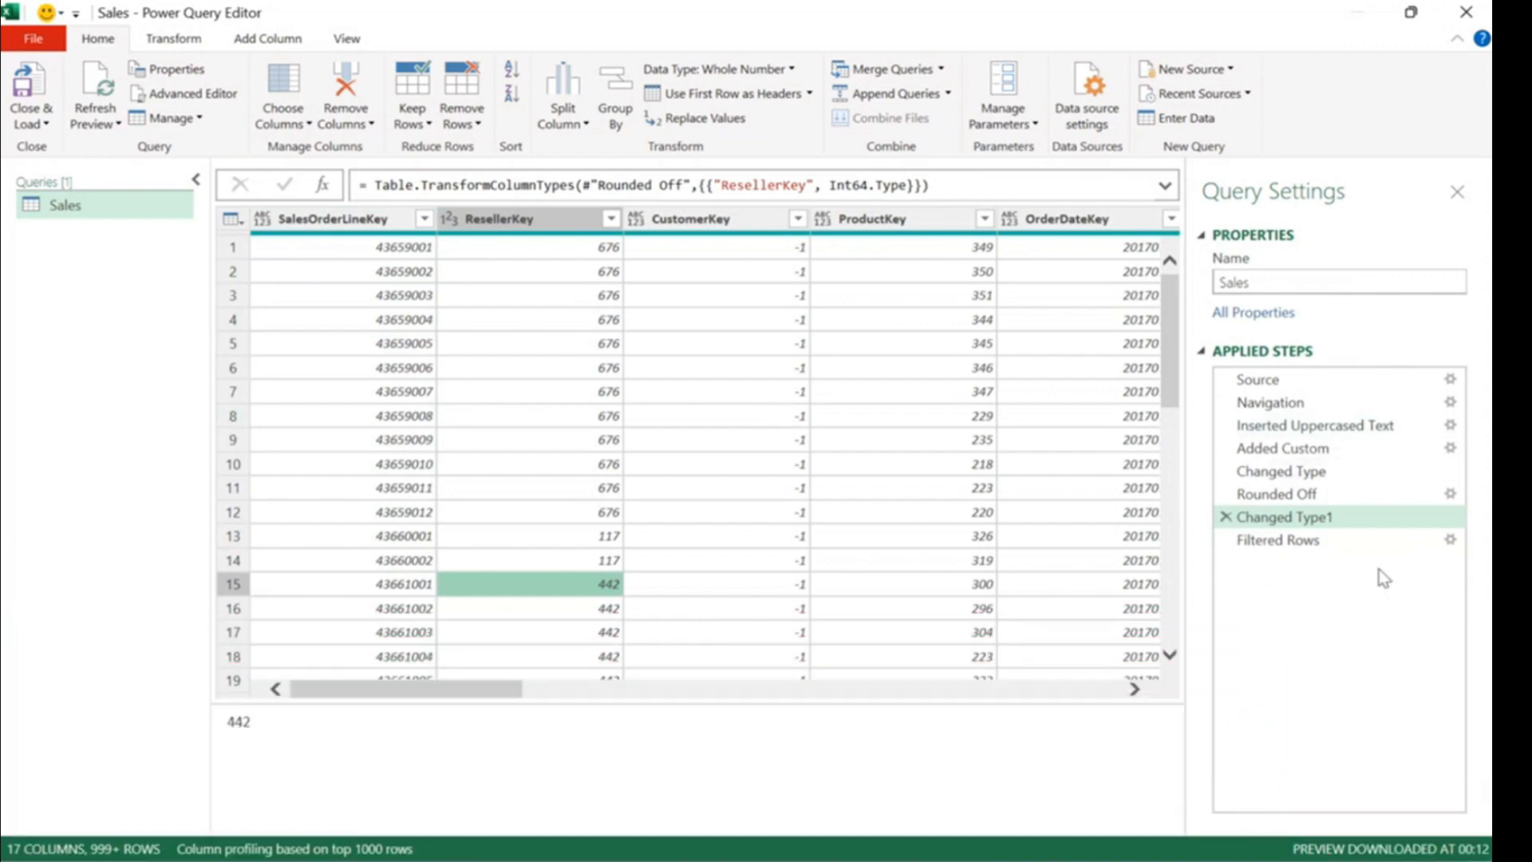
{"action": "left_click", "coordinate": [1303, 542]}
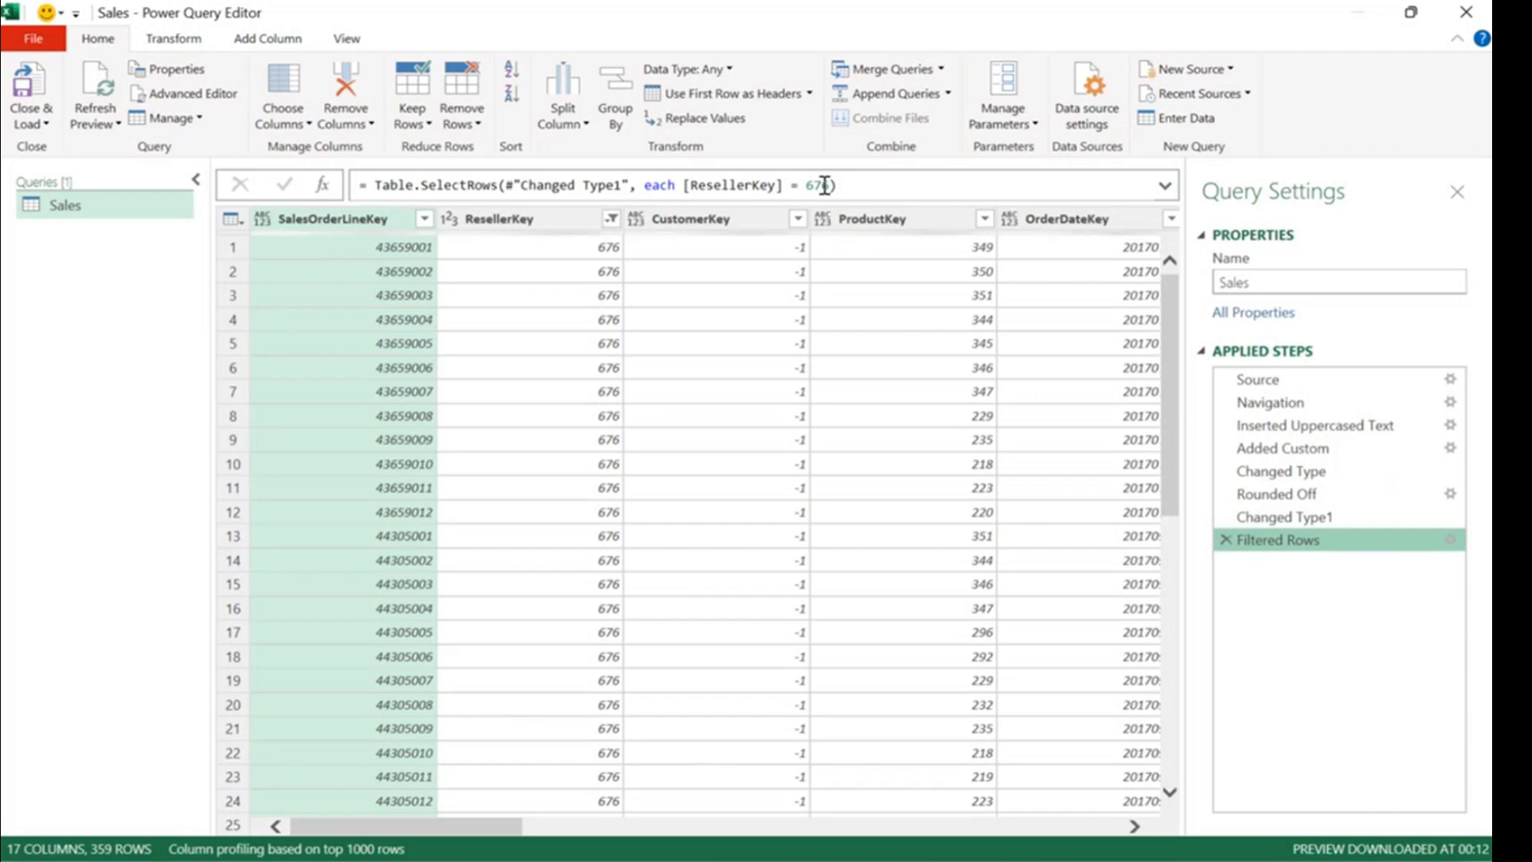
{"action": "left_click", "coordinate": [1484, 13]}
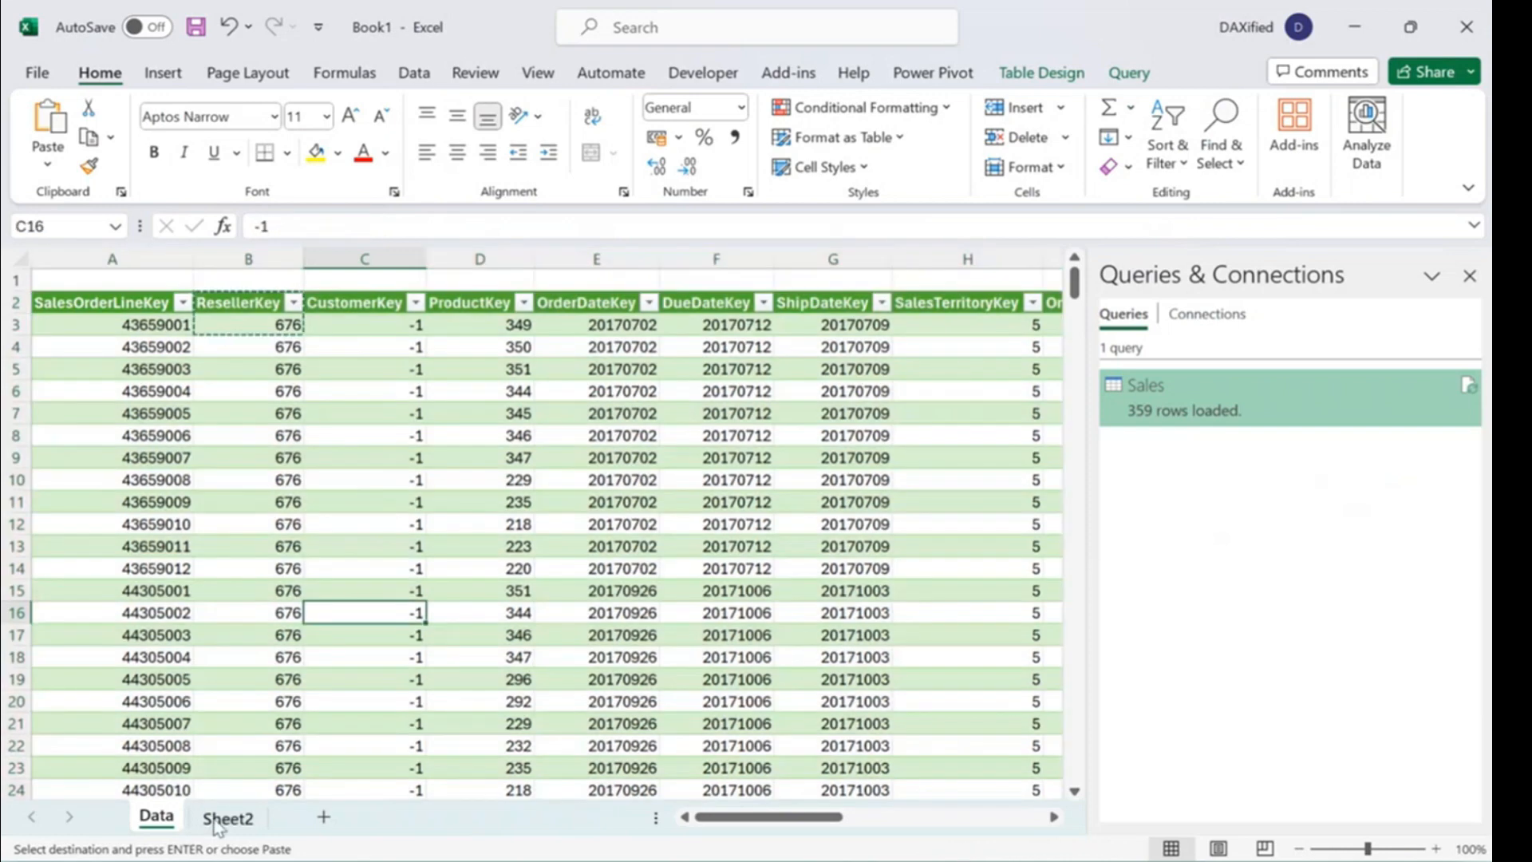
{"action": "left_click", "coordinate": [216, 822]}
{"action": "key", "text": "ctrl+v"}
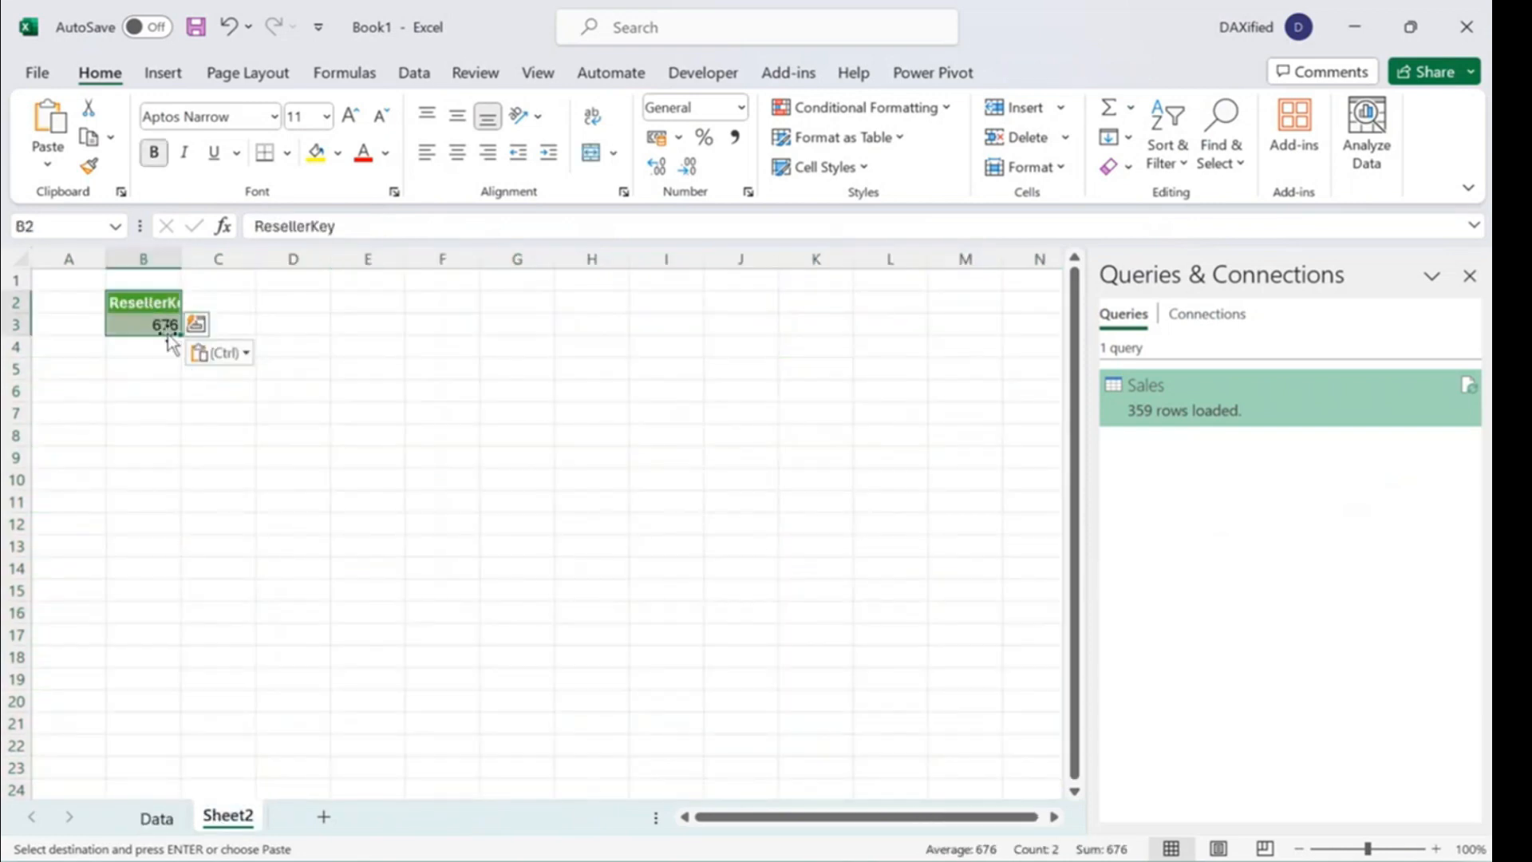
{"action": "left_click", "coordinate": [125, 397]}
{"action": "left_click", "coordinate": [149, 325]}
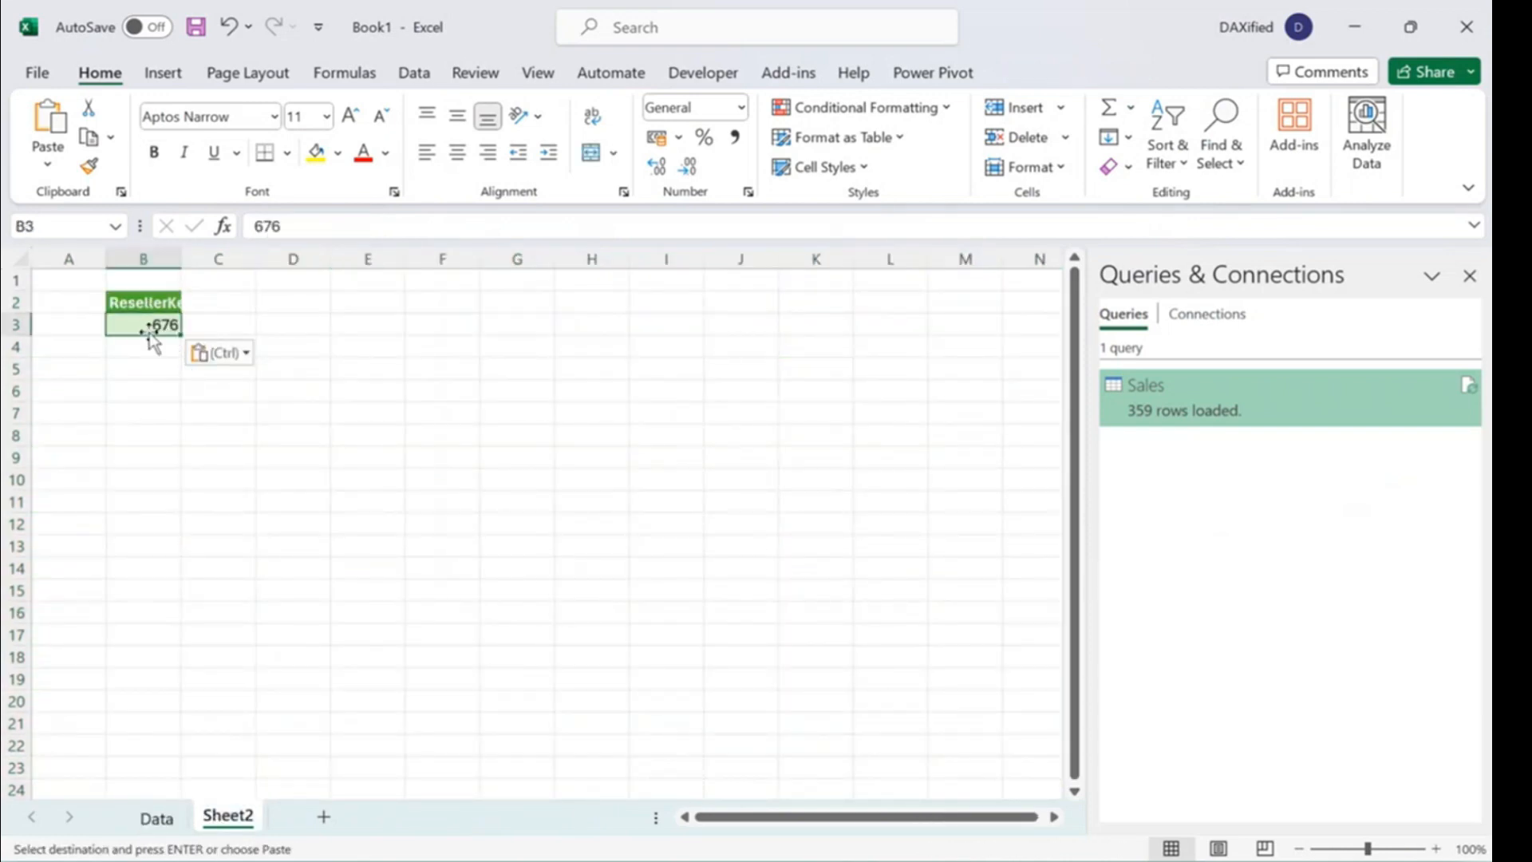
{"action": "left_click", "coordinate": [148, 823]}
{"action": "left_click", "coordinate": [146, 567]}
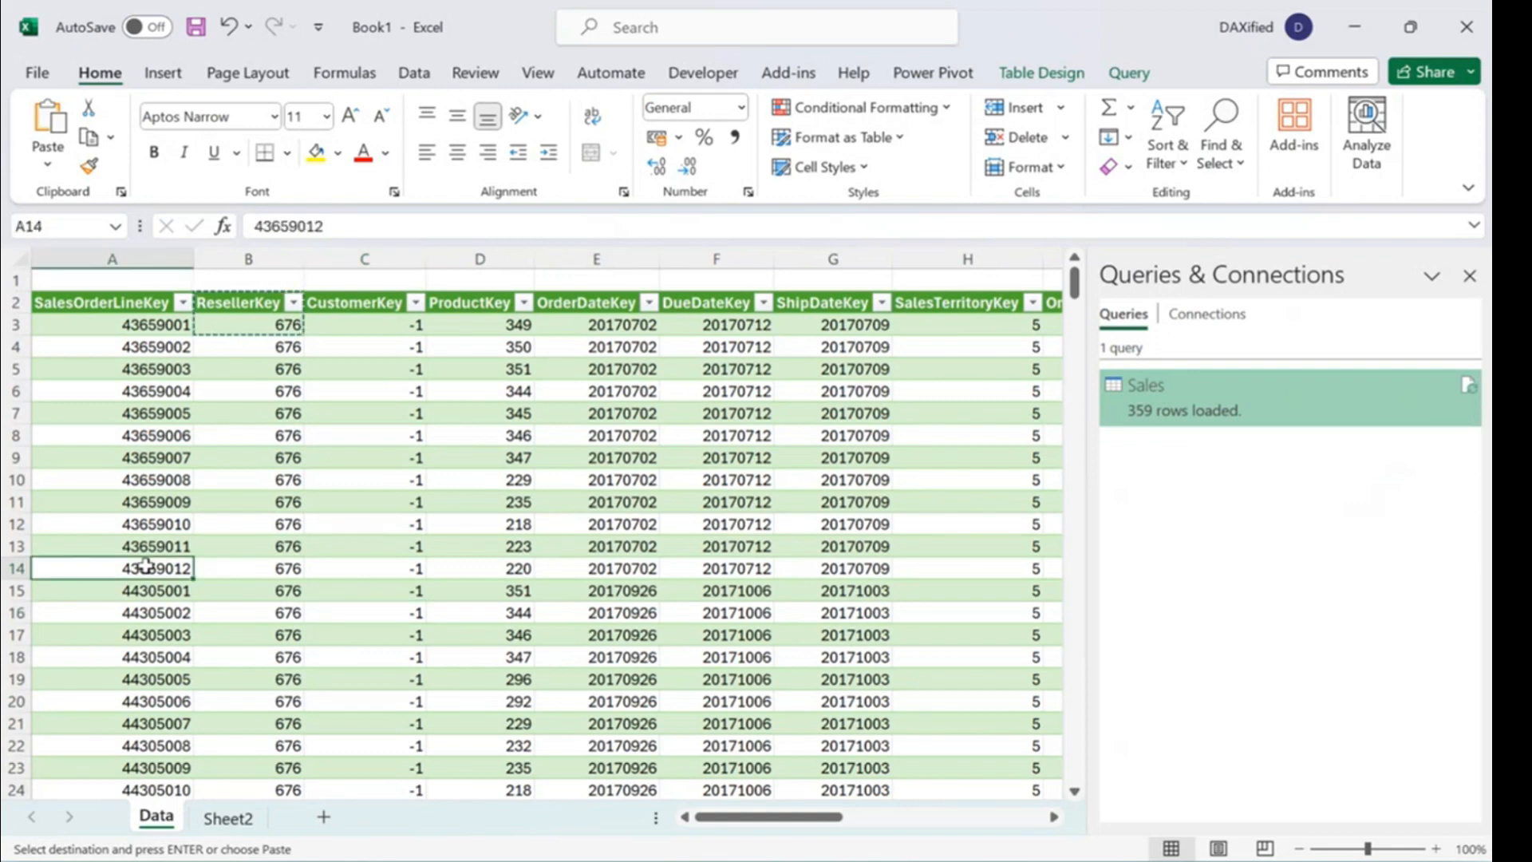
Widen column B on Sheet2 to fit the ResellerKey header.
{"action": "left_click", "coordinate": [227, 818]}
{"action": "left_click", "coordinate": [136, 523]}
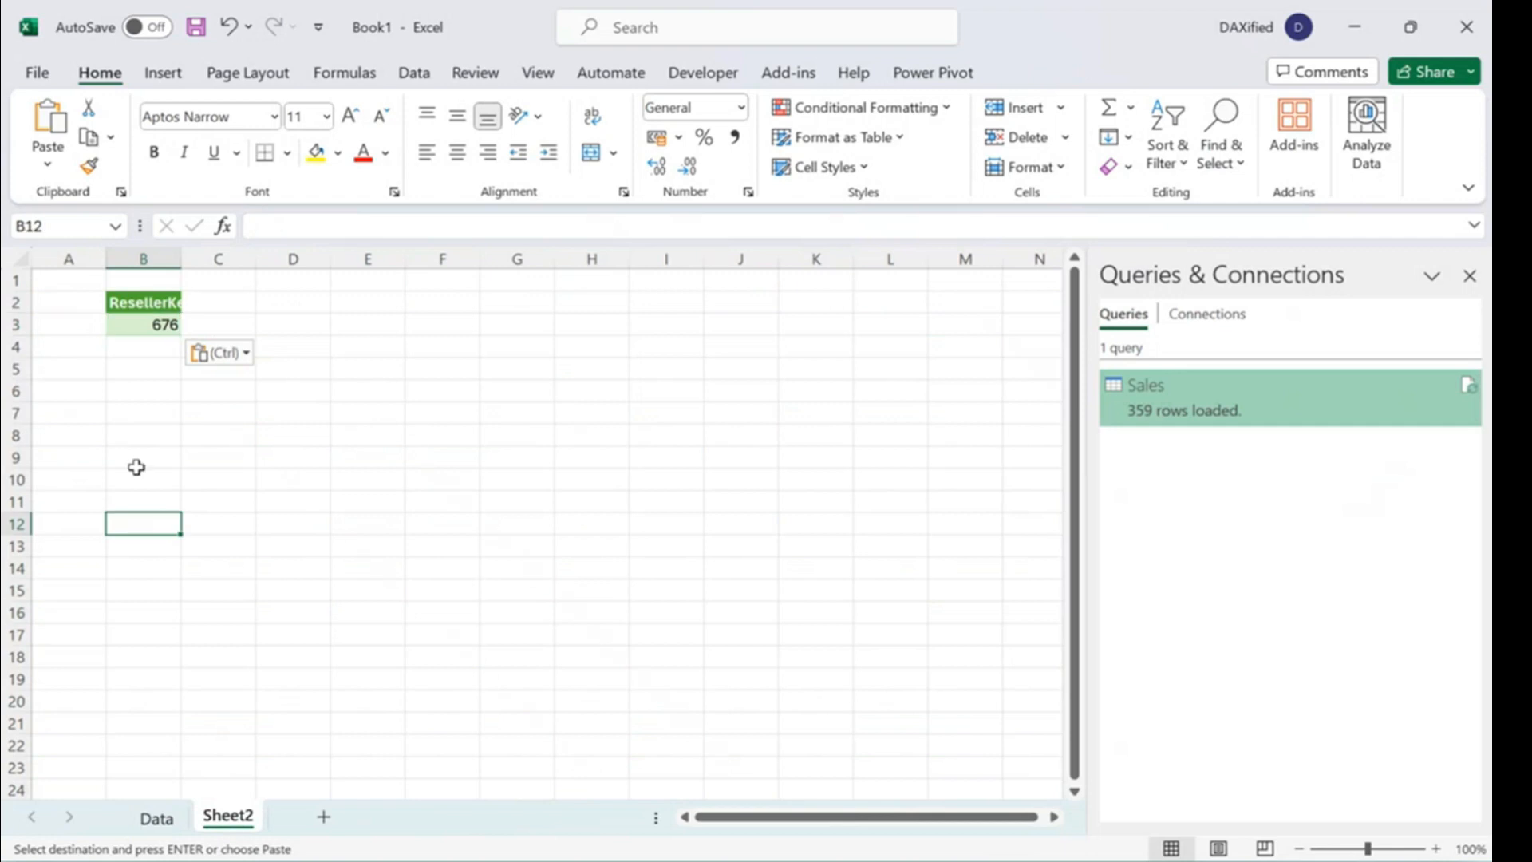
{"action": "double_click", "coordinate": [181, 261]}
Format the range B2:B3 on Sheet2 as a table with headers, using a light blue table style.
{"action": "left_click", "coordinate": [176, 298]}
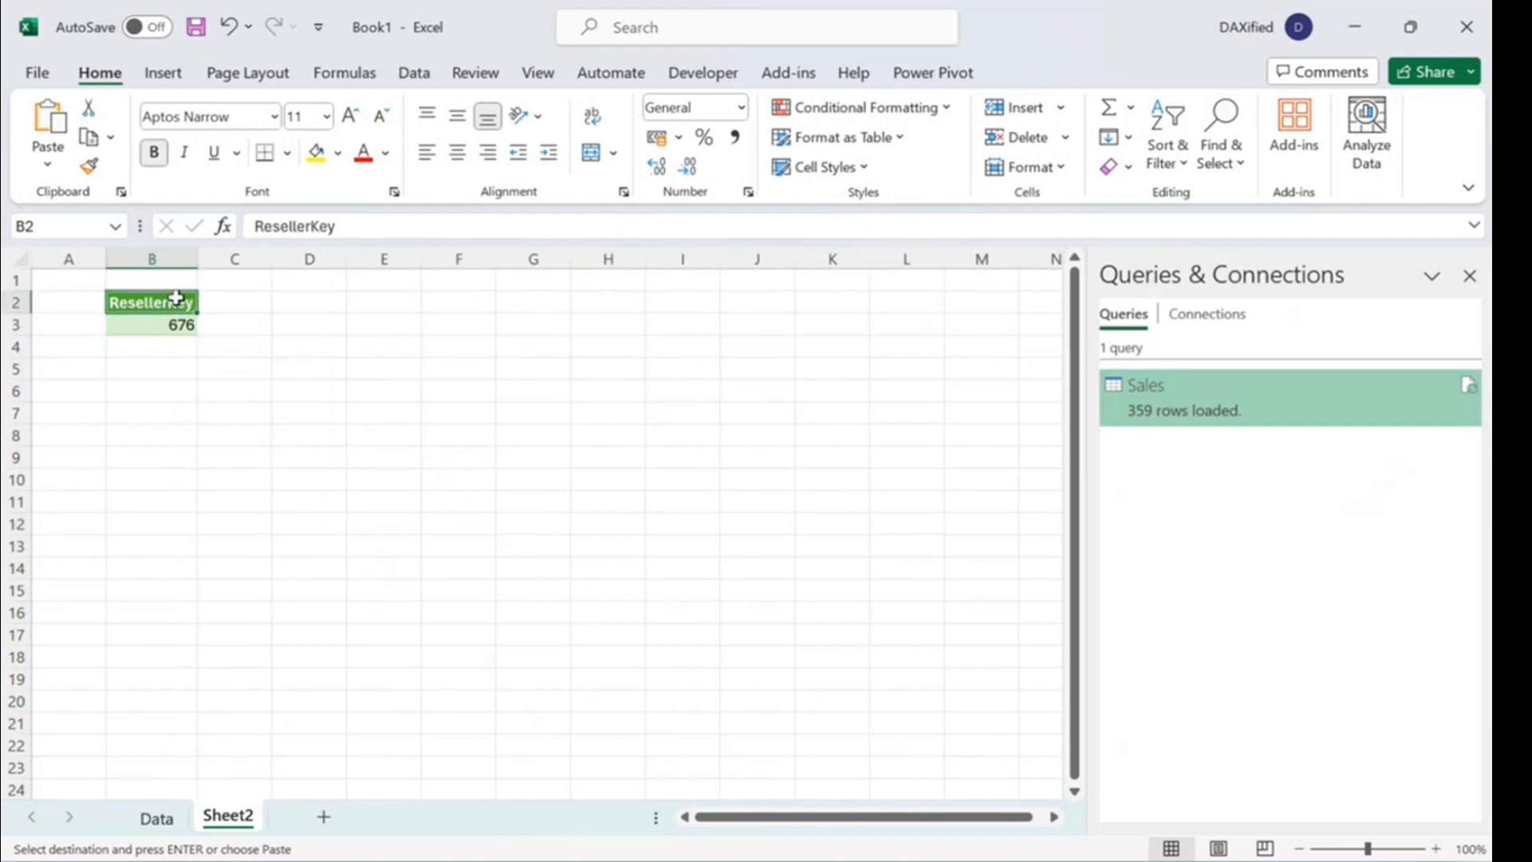
{"action": "left_click", "coordinate": [176, 319]}
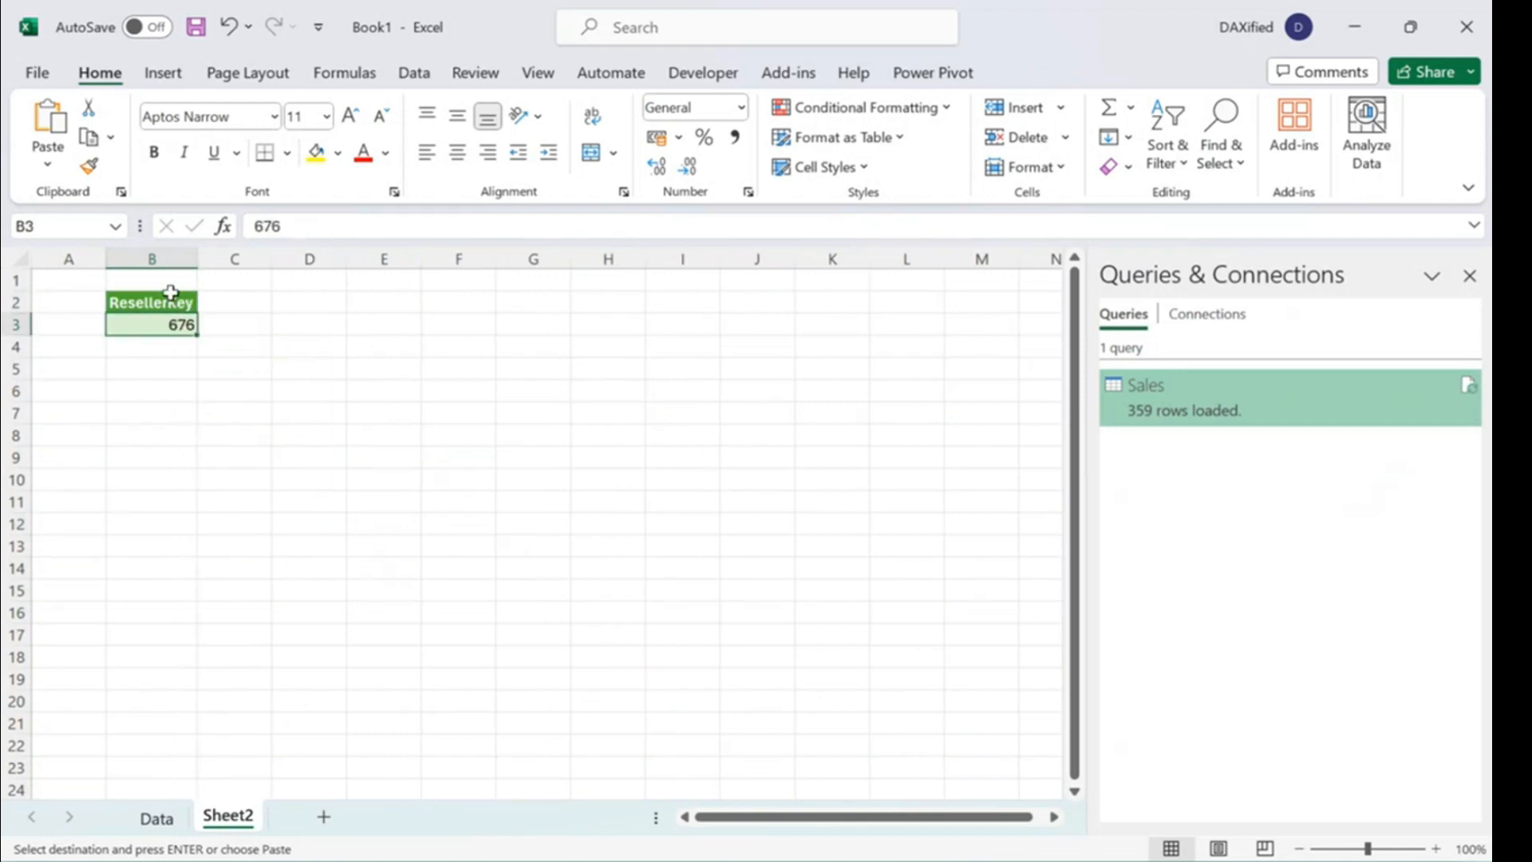
{"action": "left_click", "coordinate": [899, 139]}
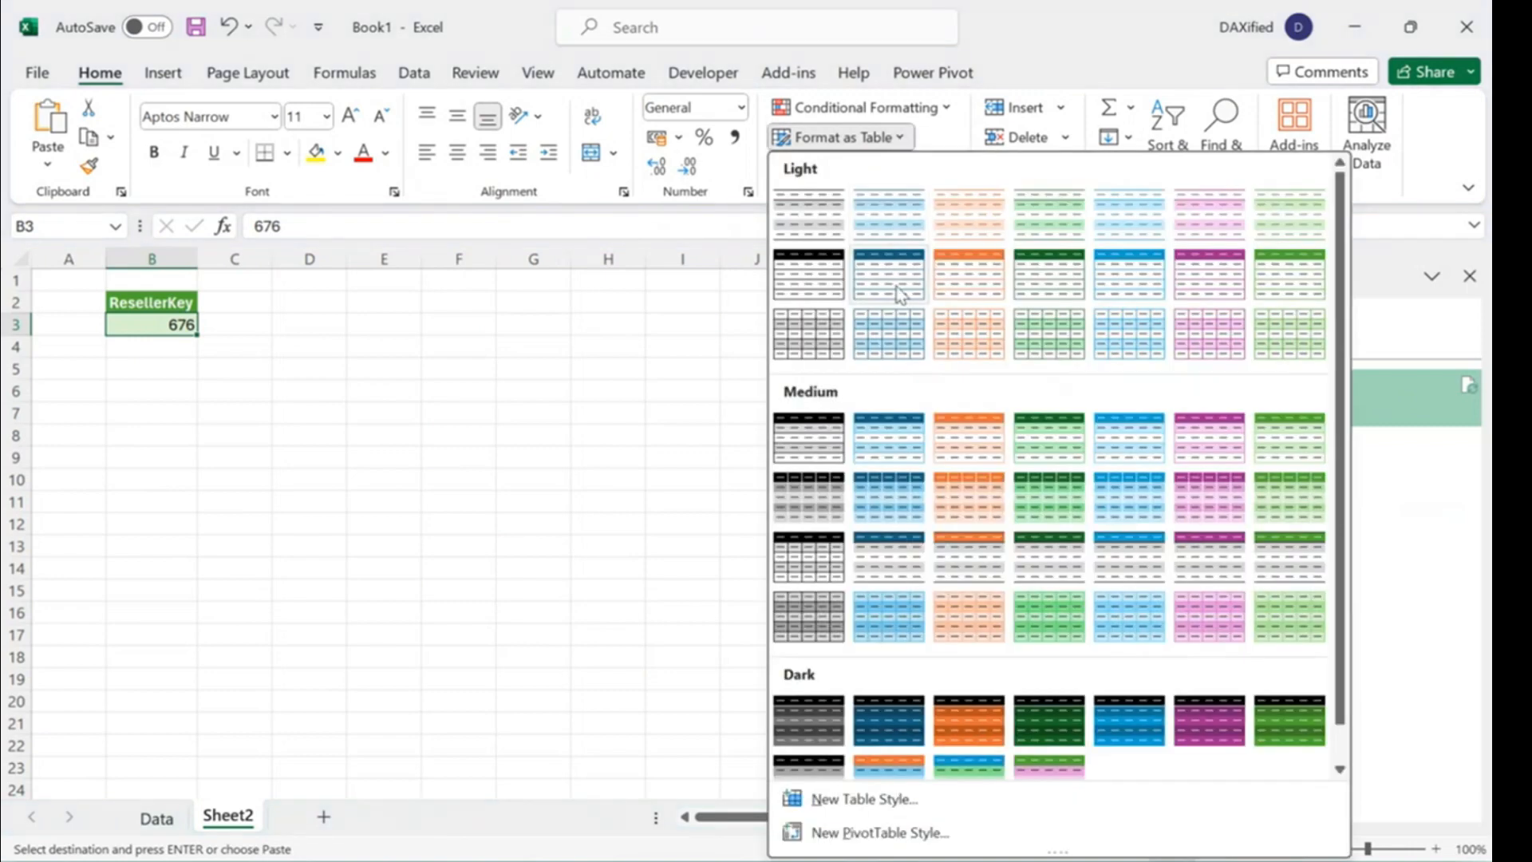
{"action": "left_click", "coordinate": [898, 291]}
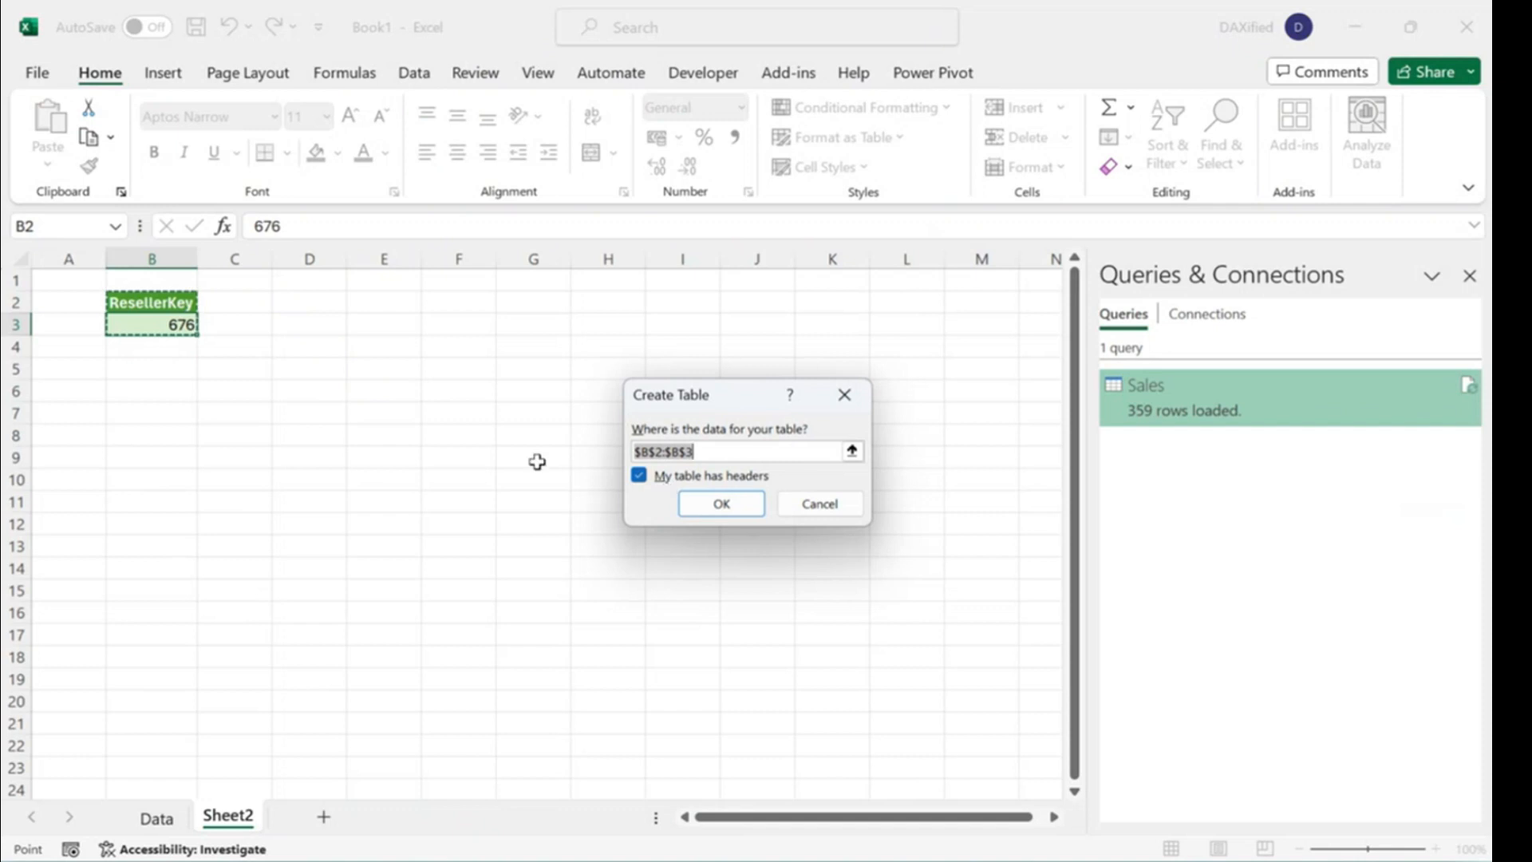
{"action": "left_click", "coordinate": [721, 504]}
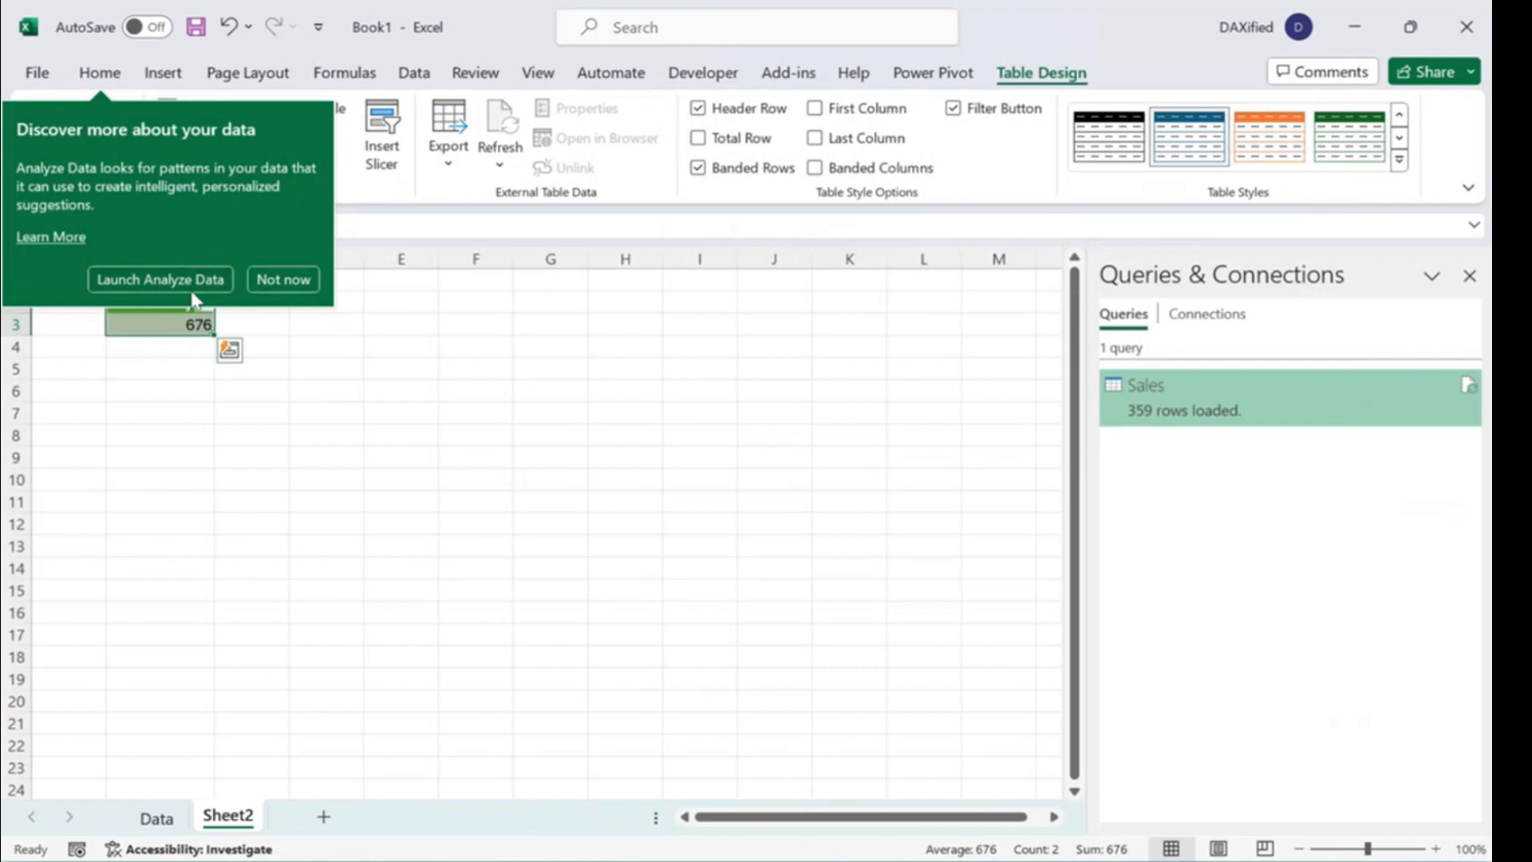
{"action": "left_click", "coordinate": [202, 421]}
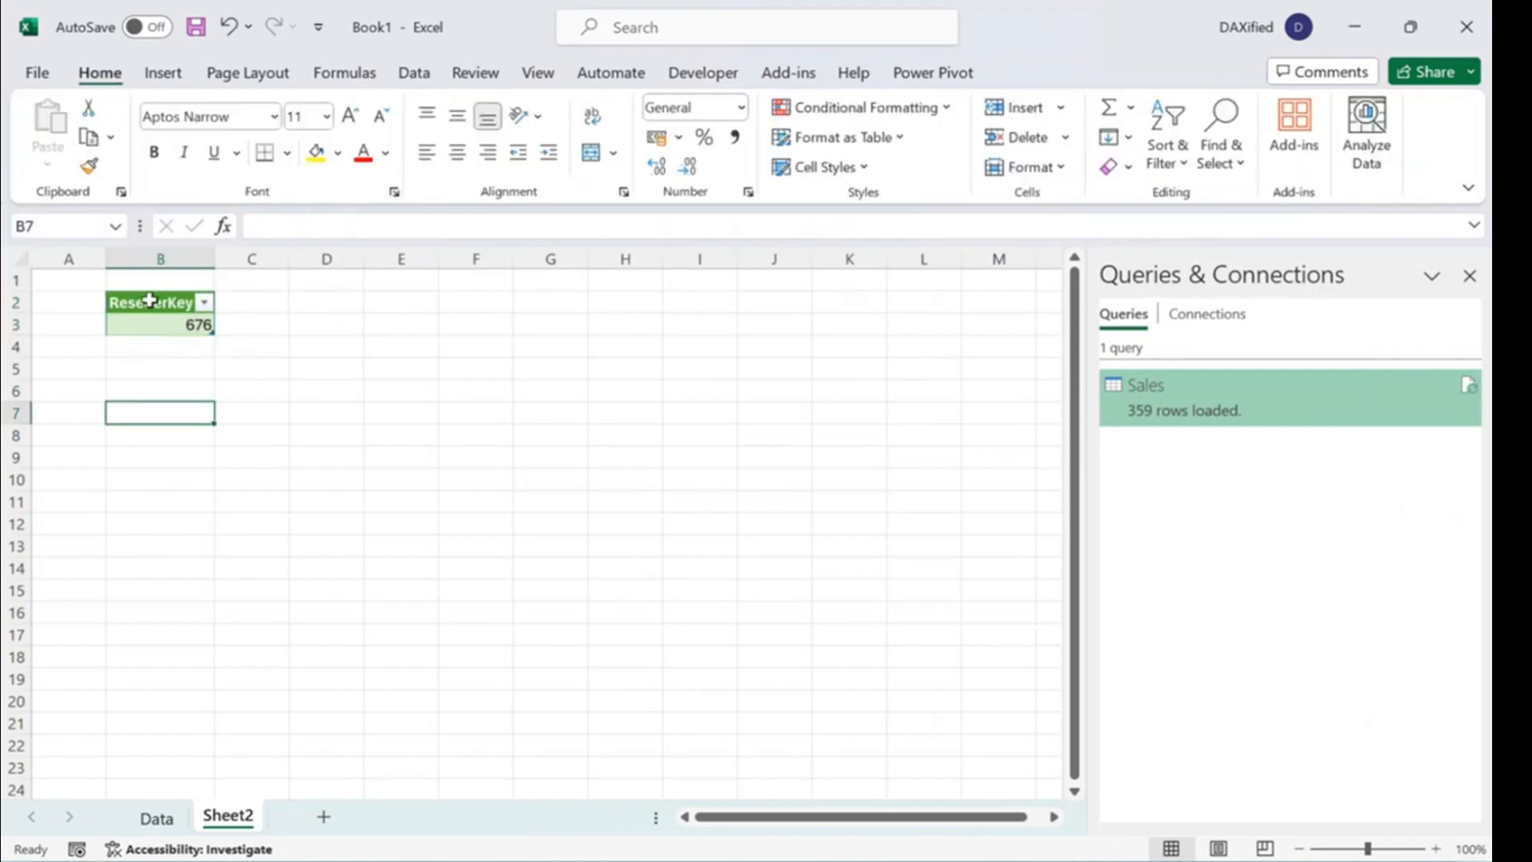
Rename the ResellerKey table on Sheet2 as ResellerParameter.
{"action": "left_click", "coordinate": [152, 303]}
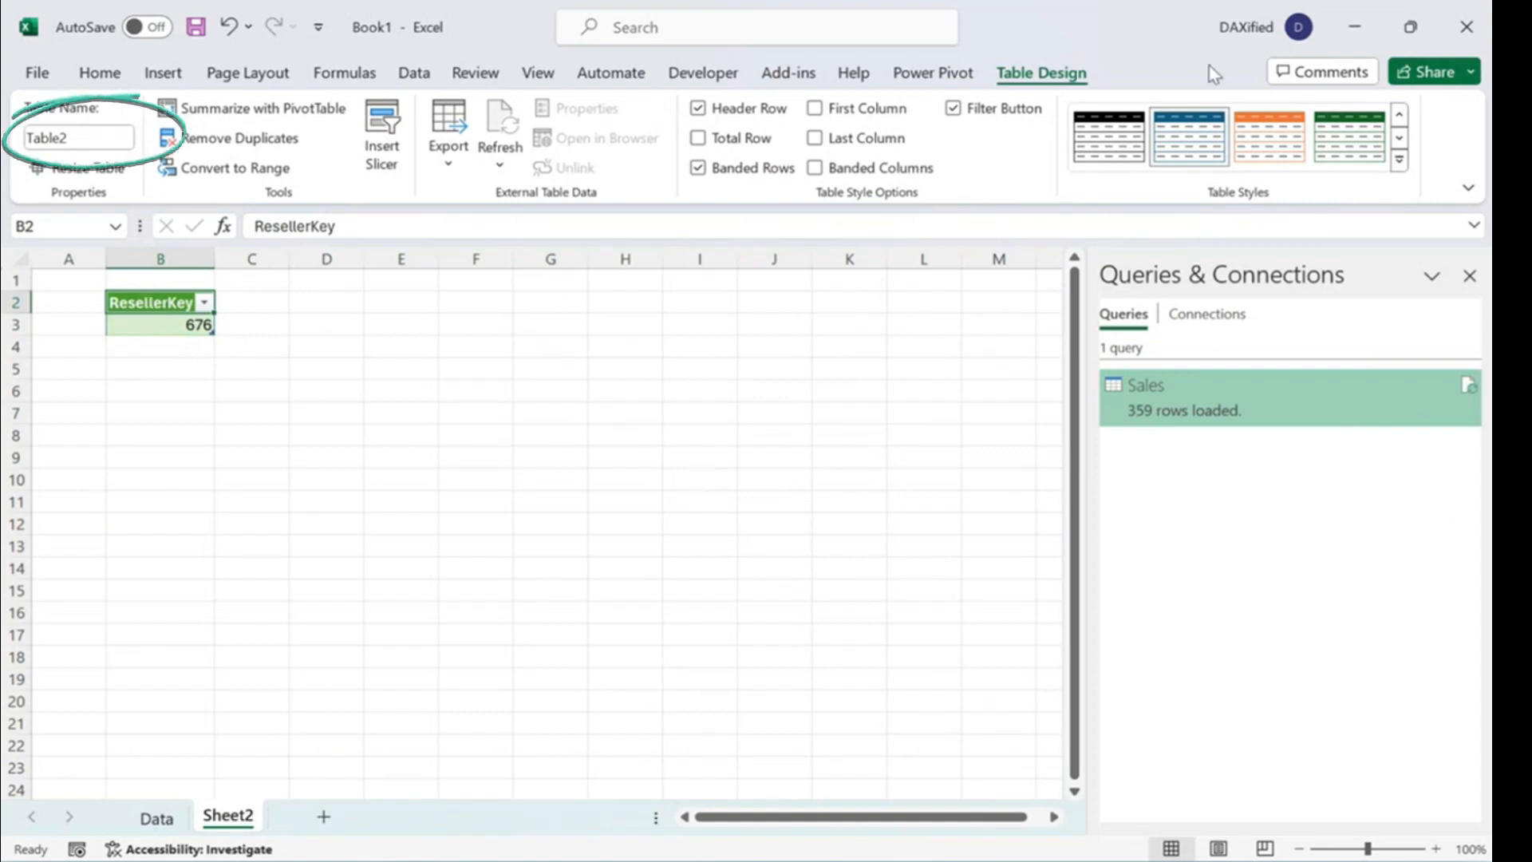
{"action": "left_click", "coordinate": [179, 409]}
{"action": "left_click", "coordinate": [201, 325]}
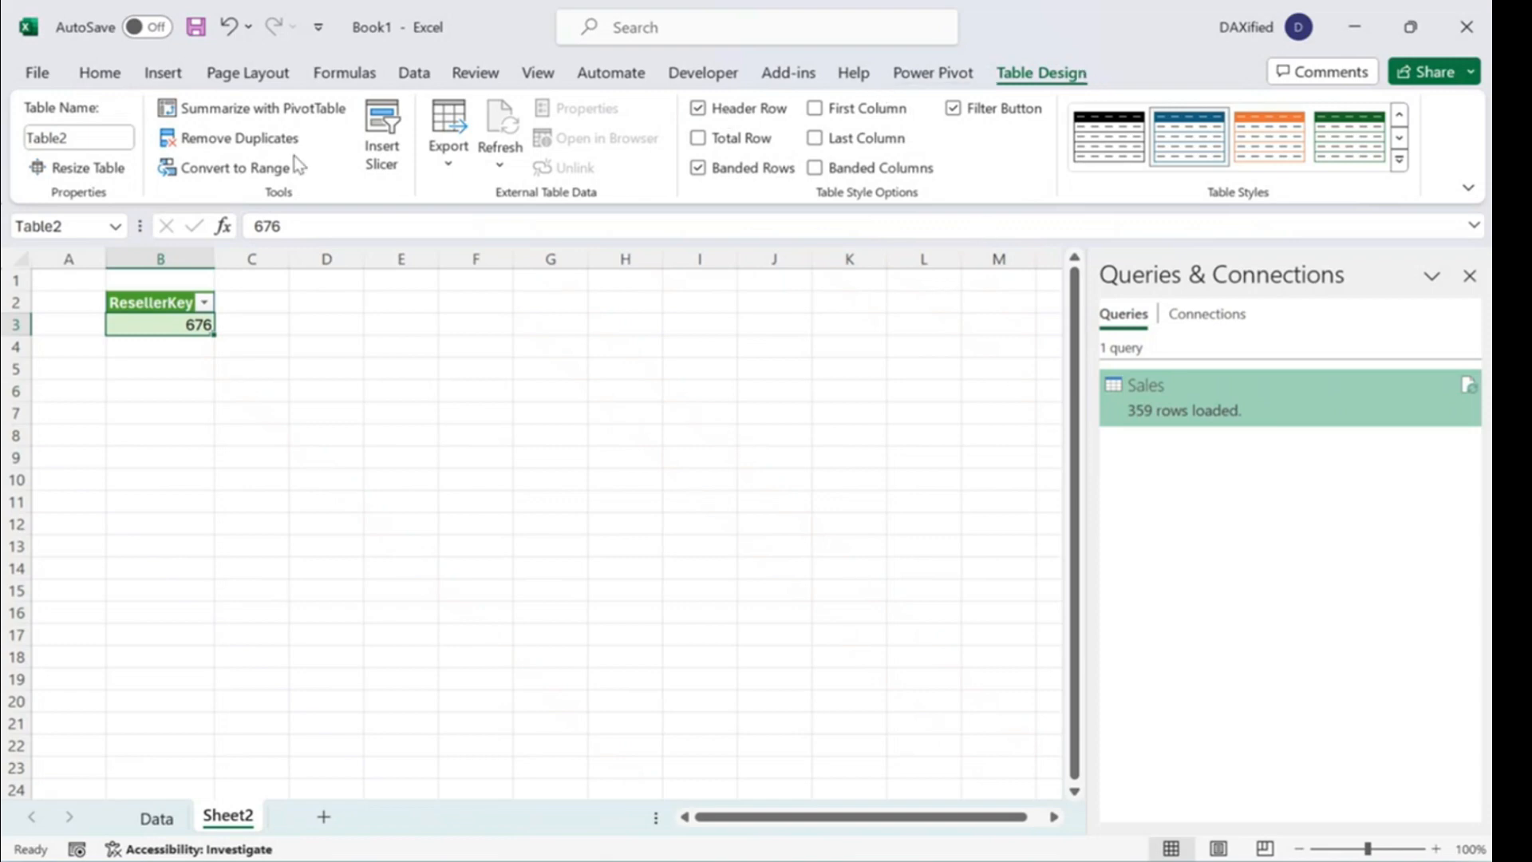
{"action": "left_click", "coordinate": [76, 141]}
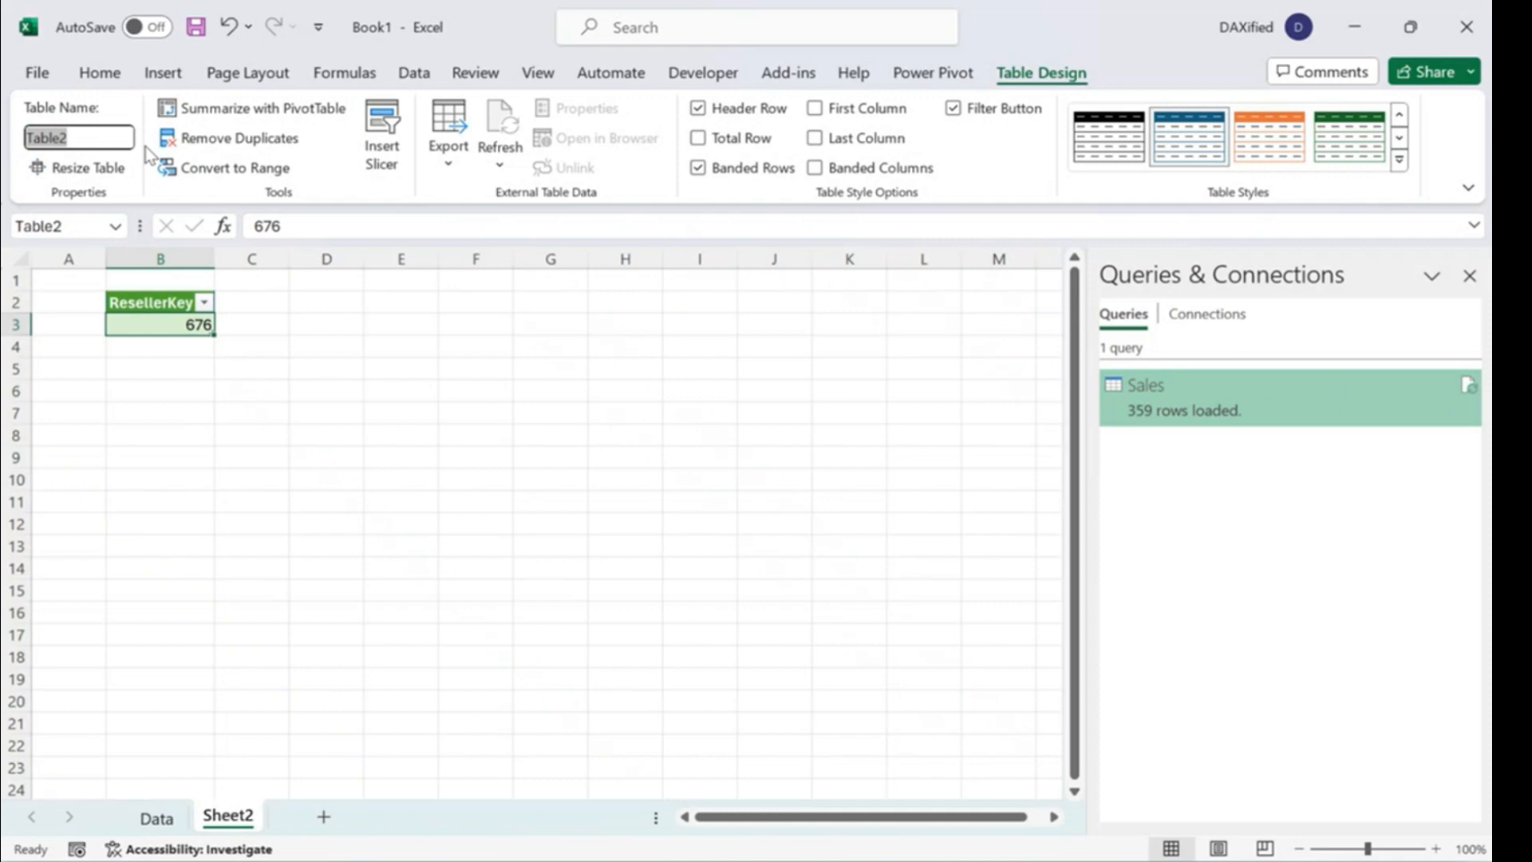
{"action": "type", "text": "ResellerParameter"}
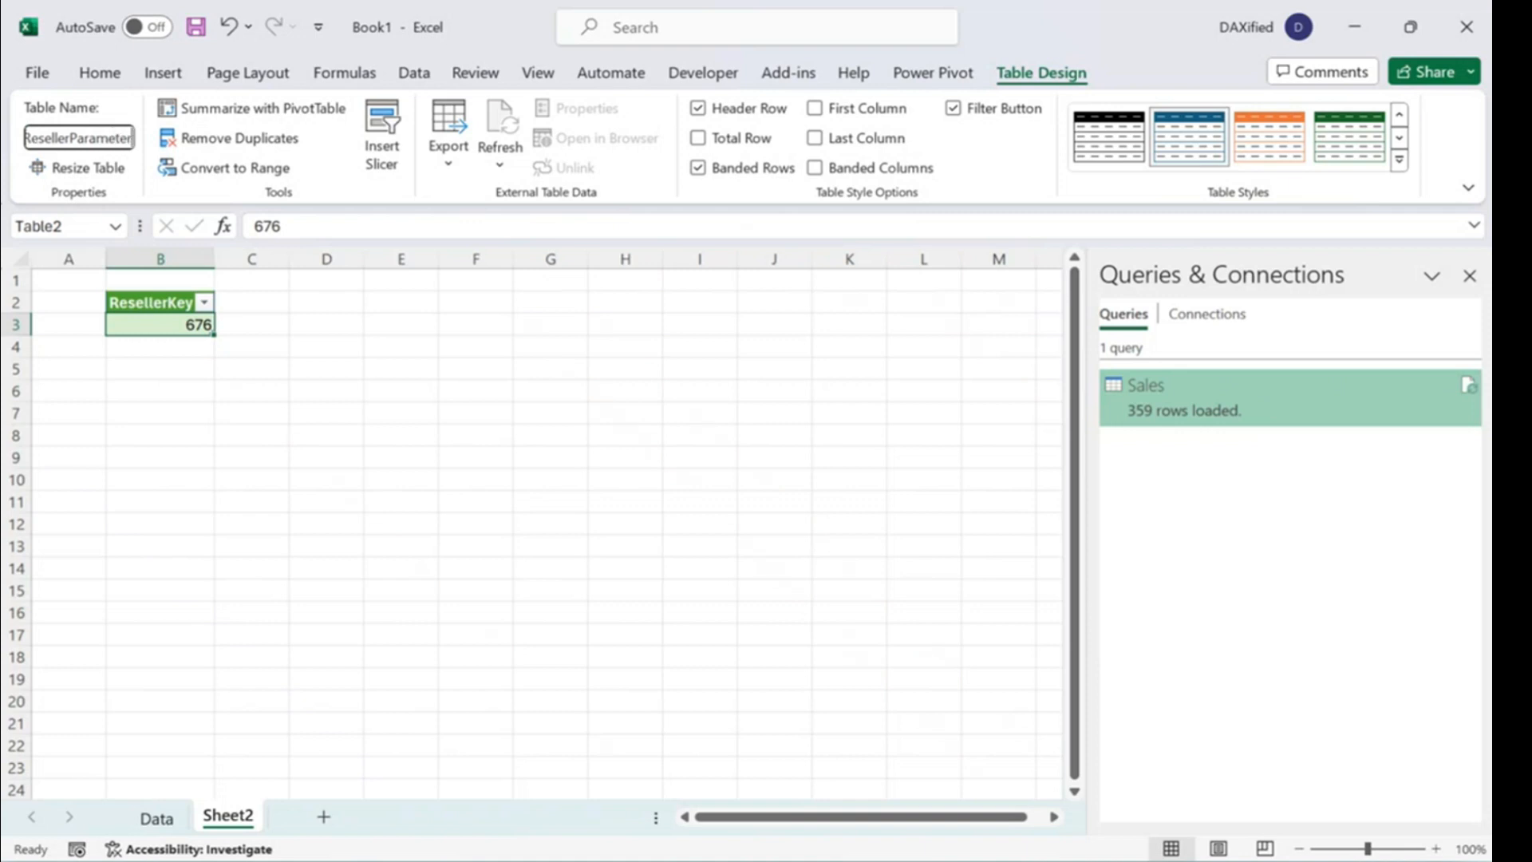
{"action": "key", "text": "Return"}
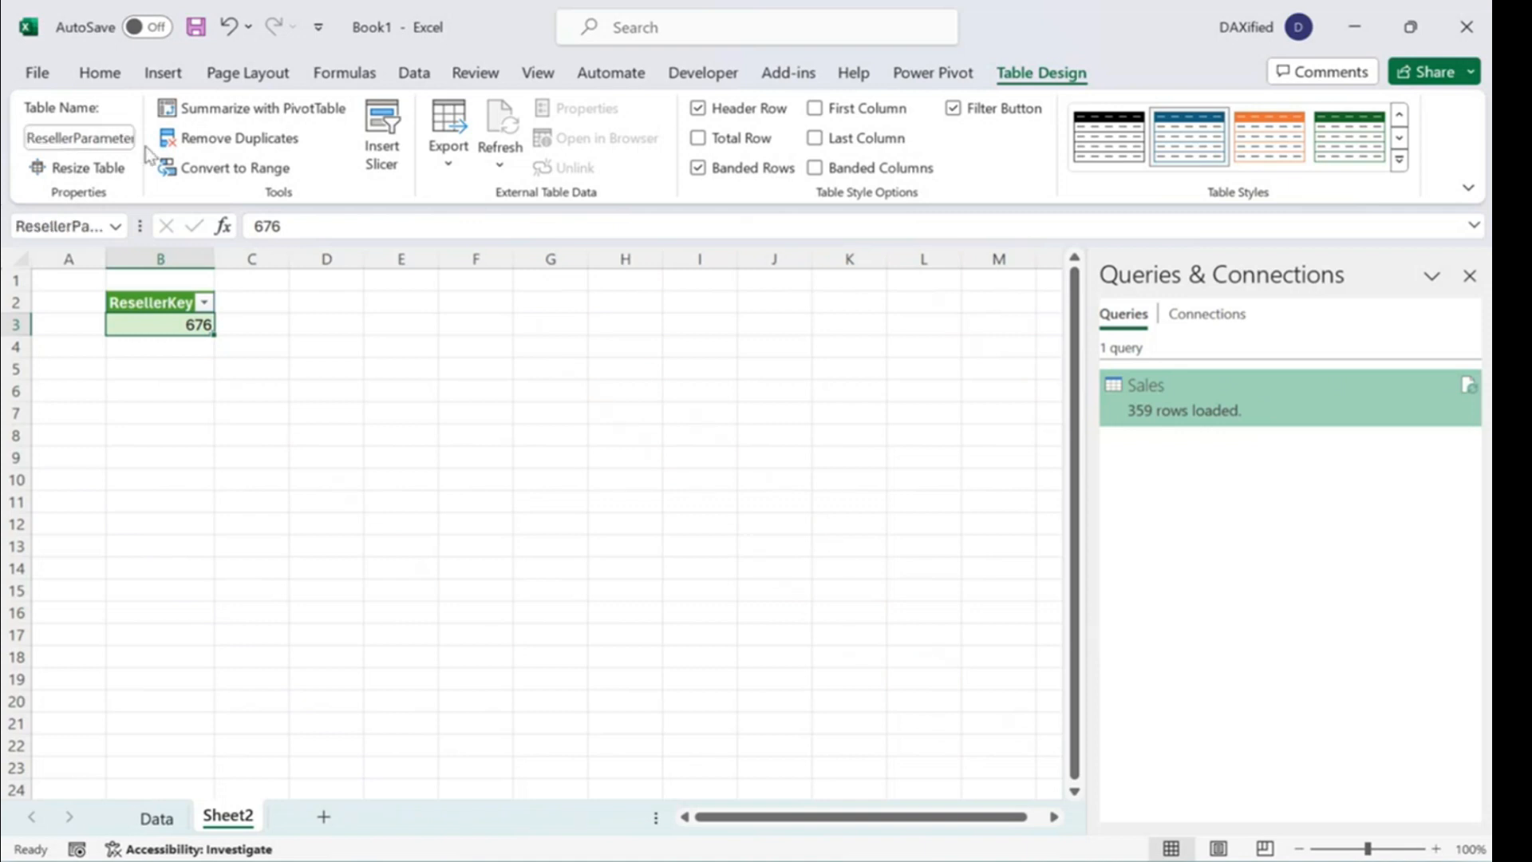
{"action": "left_click", "coordinate": [188, 415]}
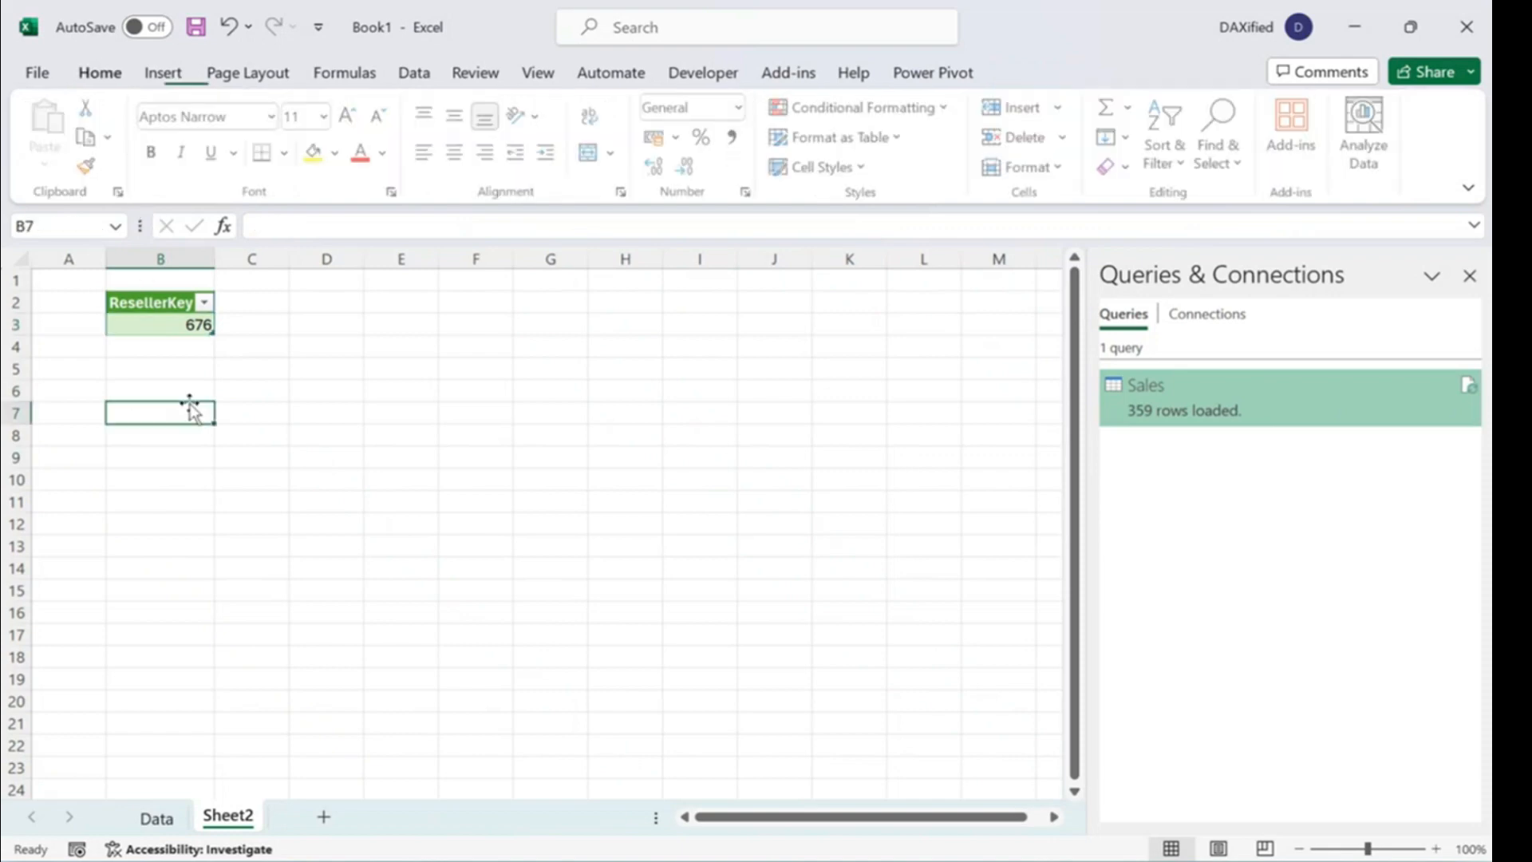
Create a new Power Query query from the ResellerParameter table on Sheet2.
{"action": "left_click", "coordinate": [188, 330]}
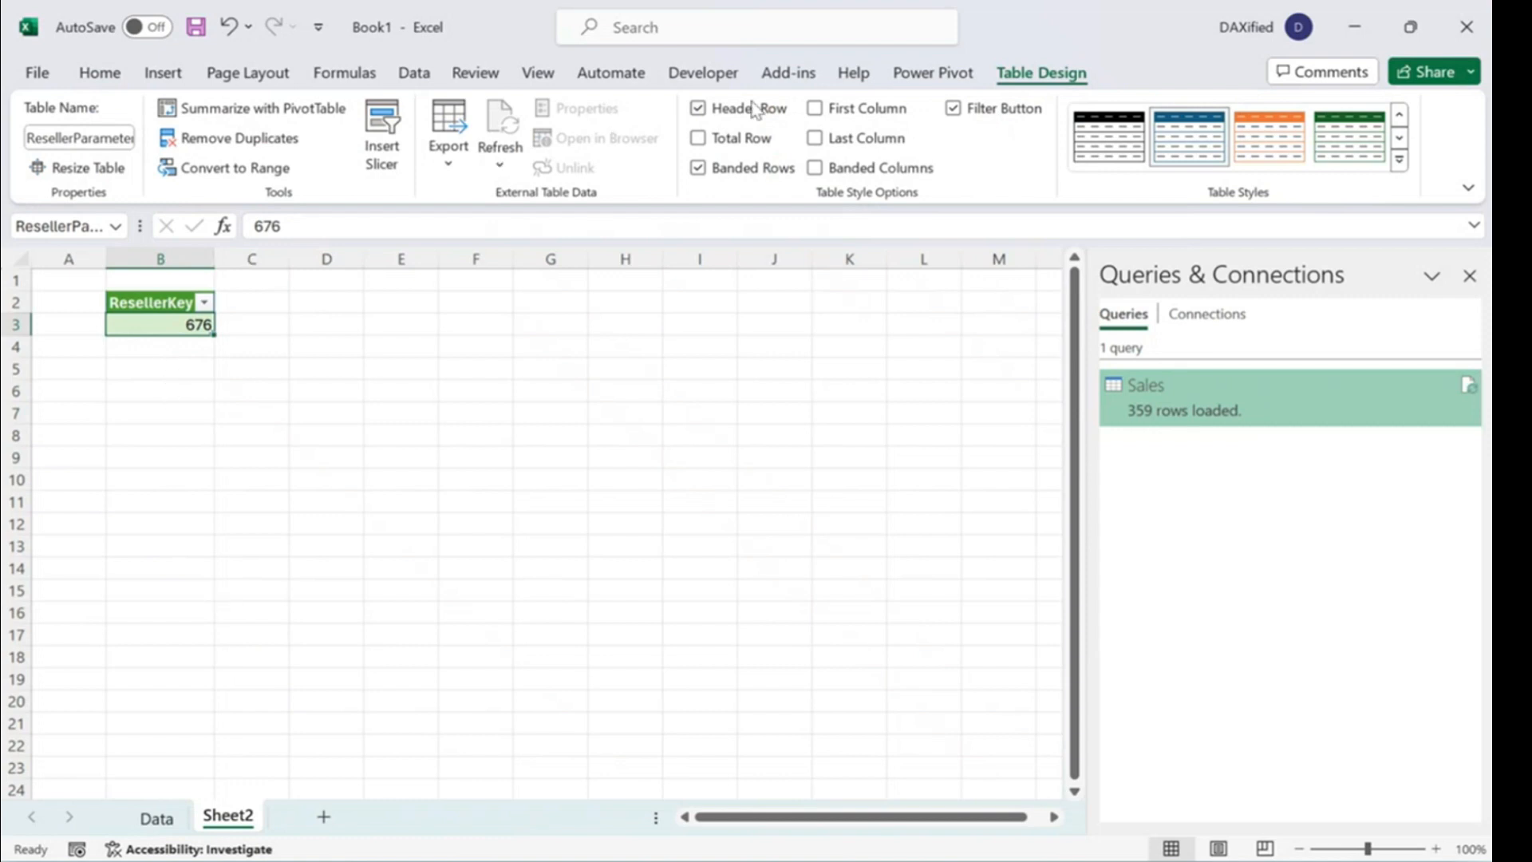
{"action": "left_click", "coordinate": [415, 73]}
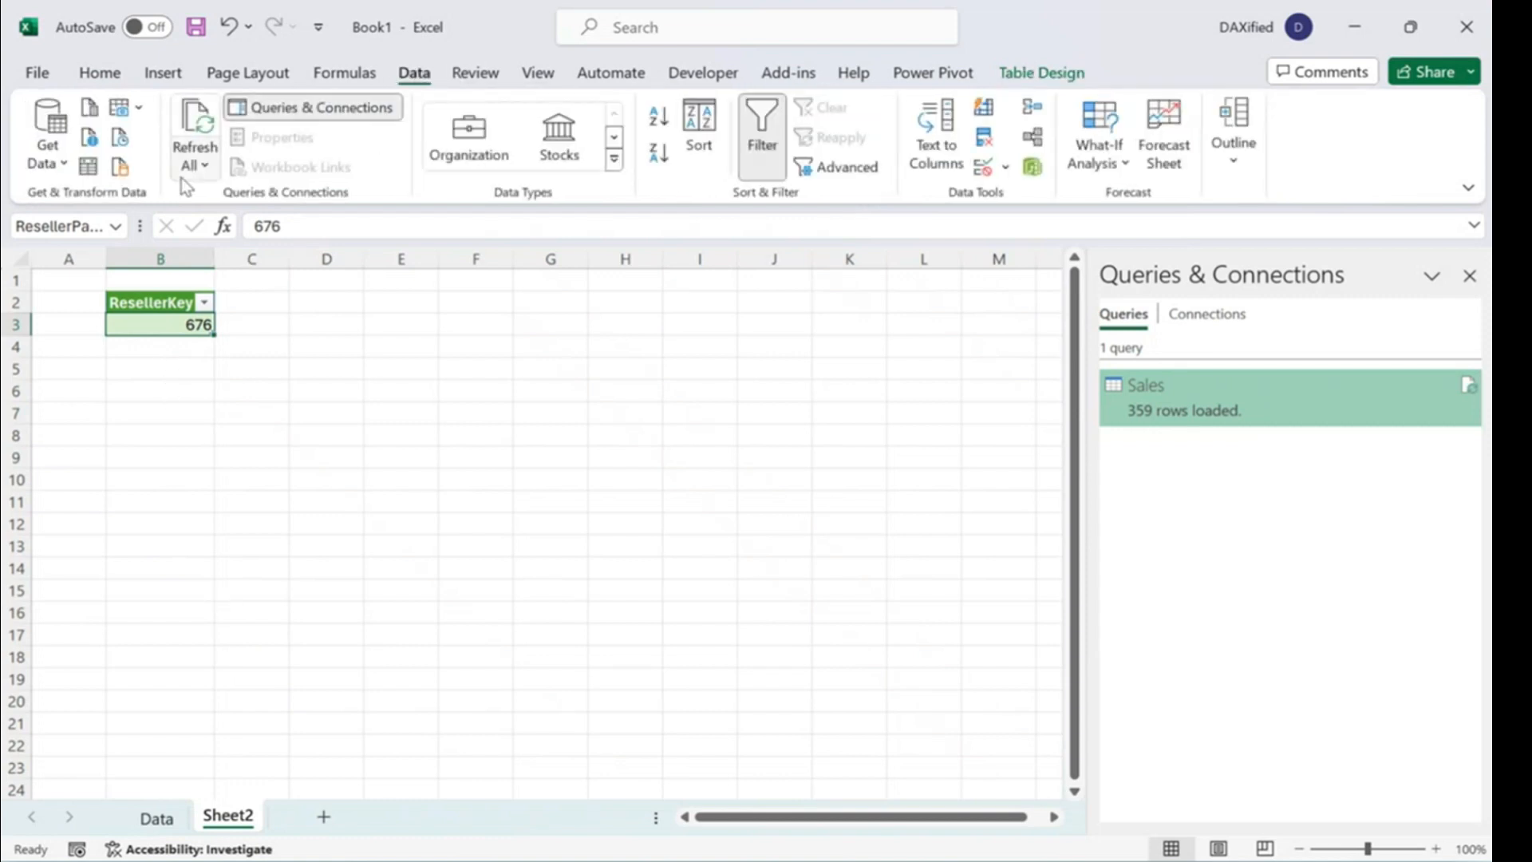
{"action": "left_click", "coordinate": [44, 168]}
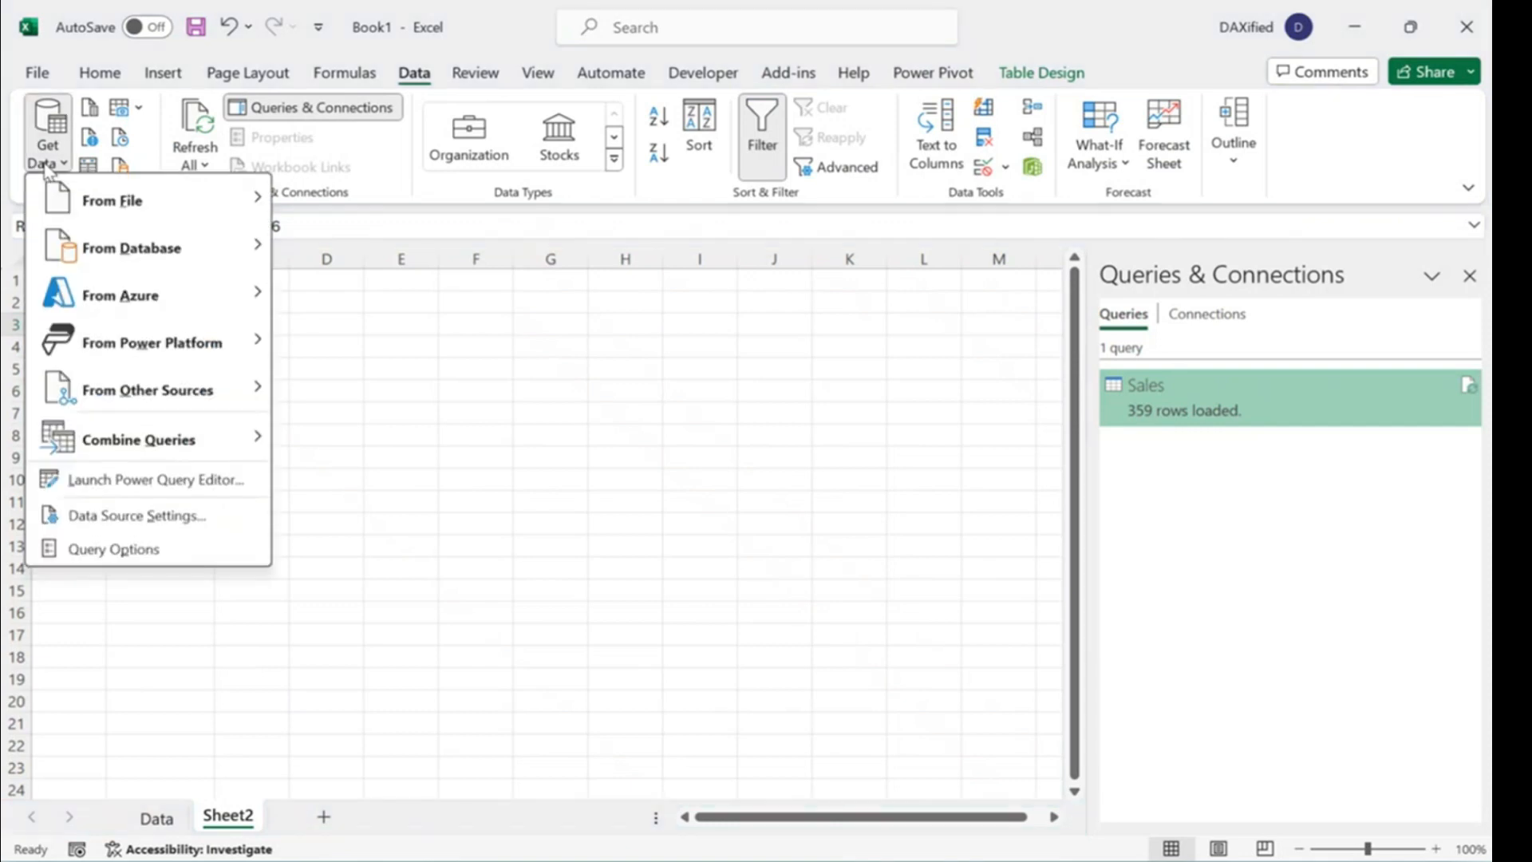
{"action": "mouse_move", "coordinate": [166, 208]}
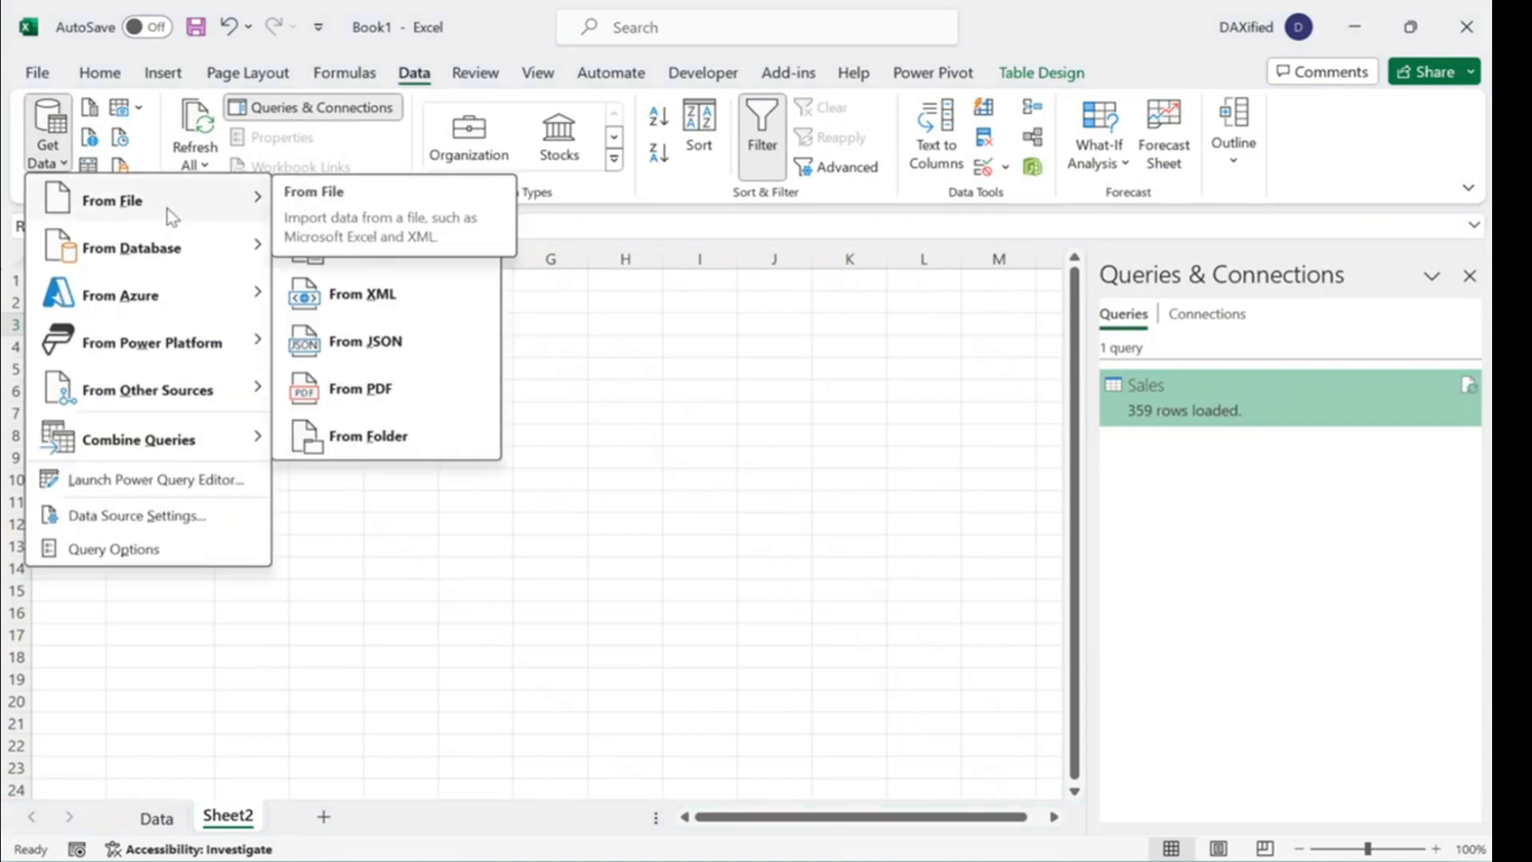
{"action": "left_click", "coordinate": [381, 423]}
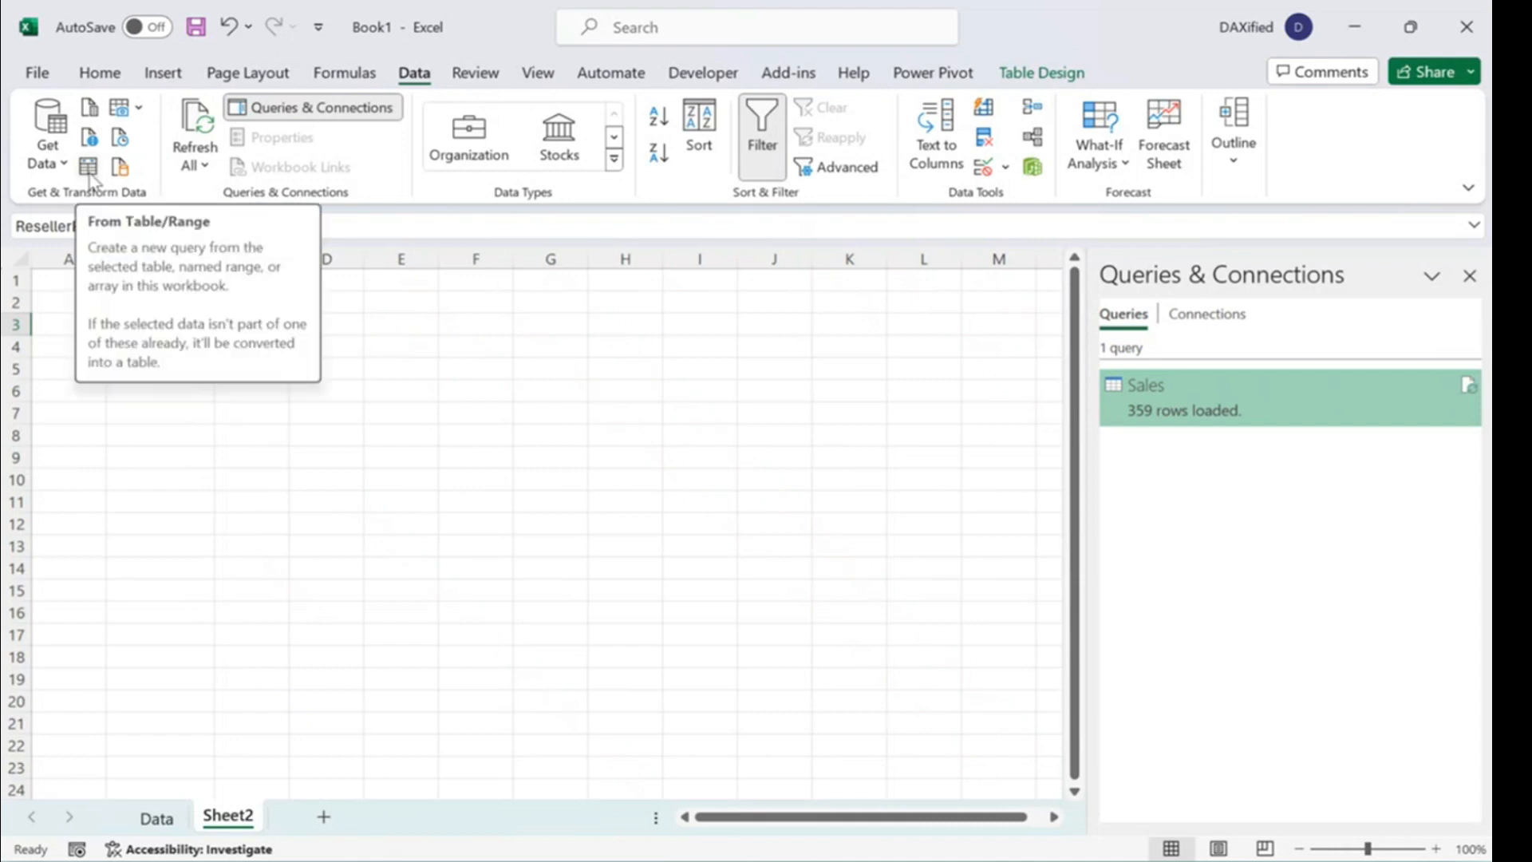
{"action": "left_click", "coordinate": [375, 721]}
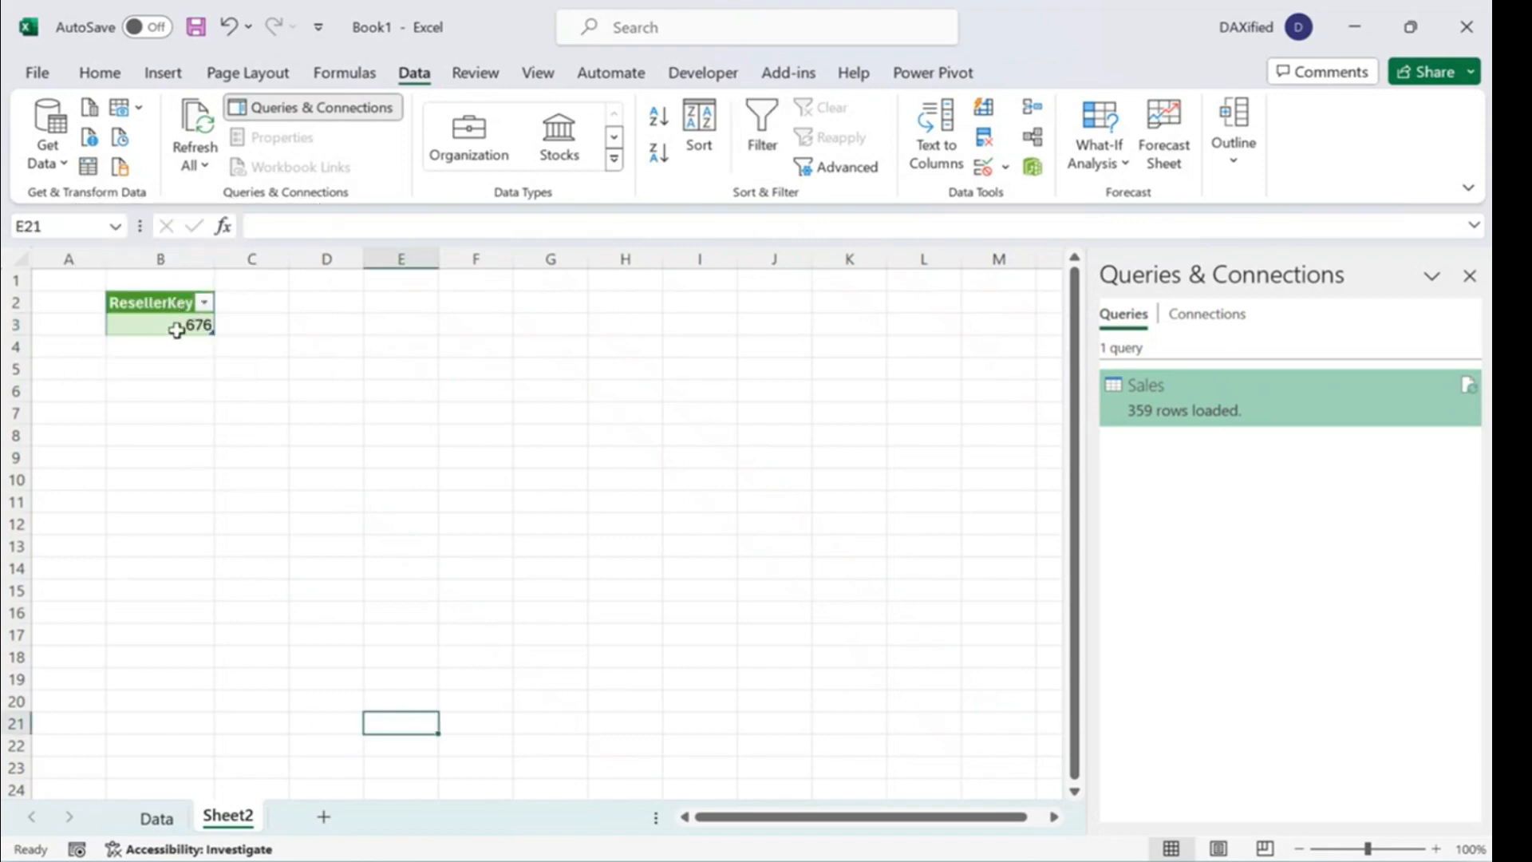
{"action": "left_click", "coordinate": [177, 329]}
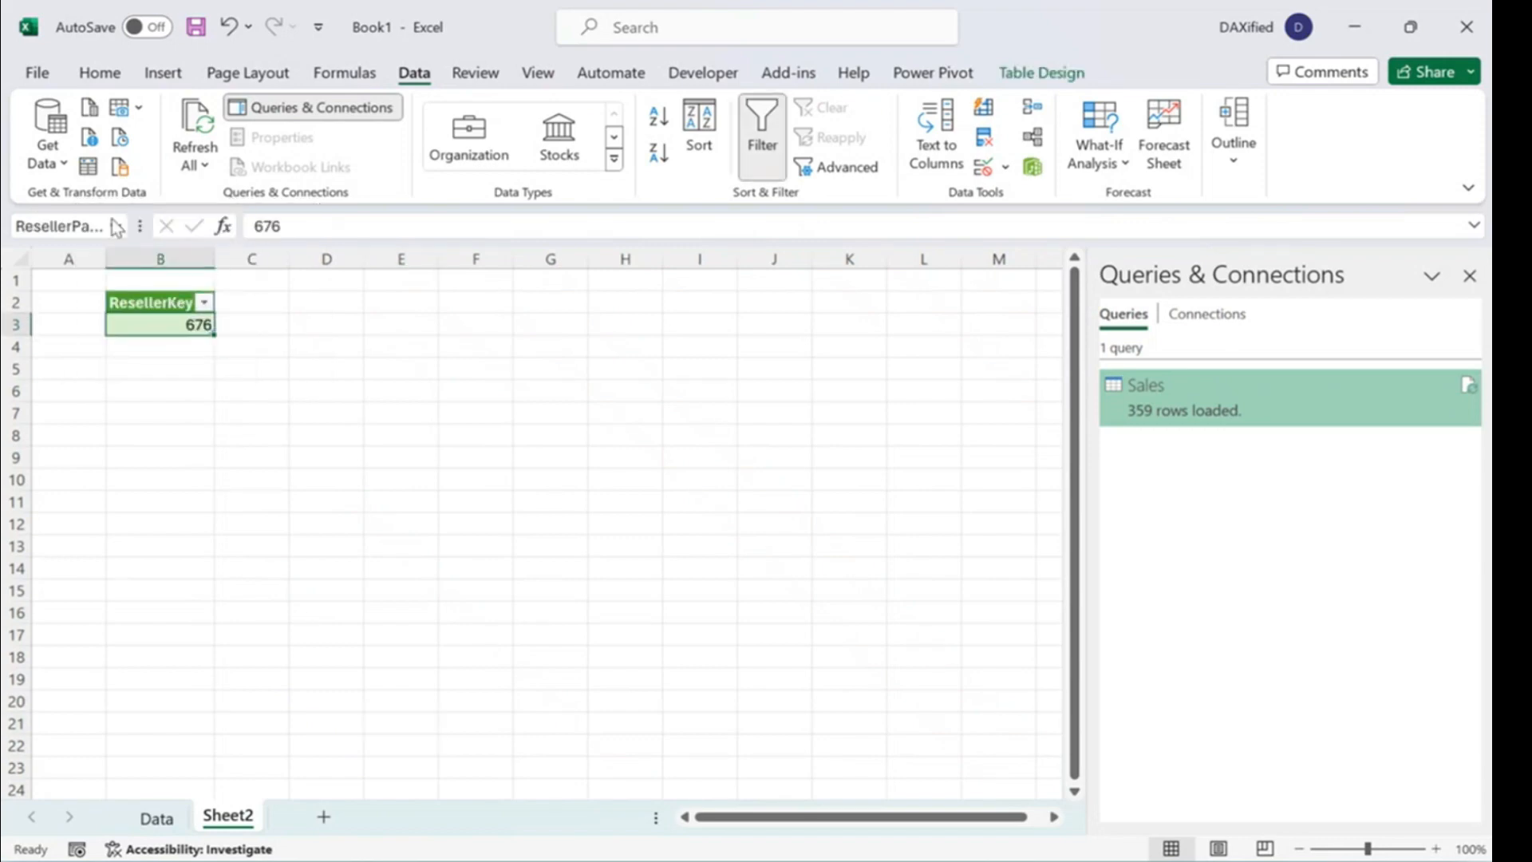
{"action": "left_click", "coordinate": [87, 168]}
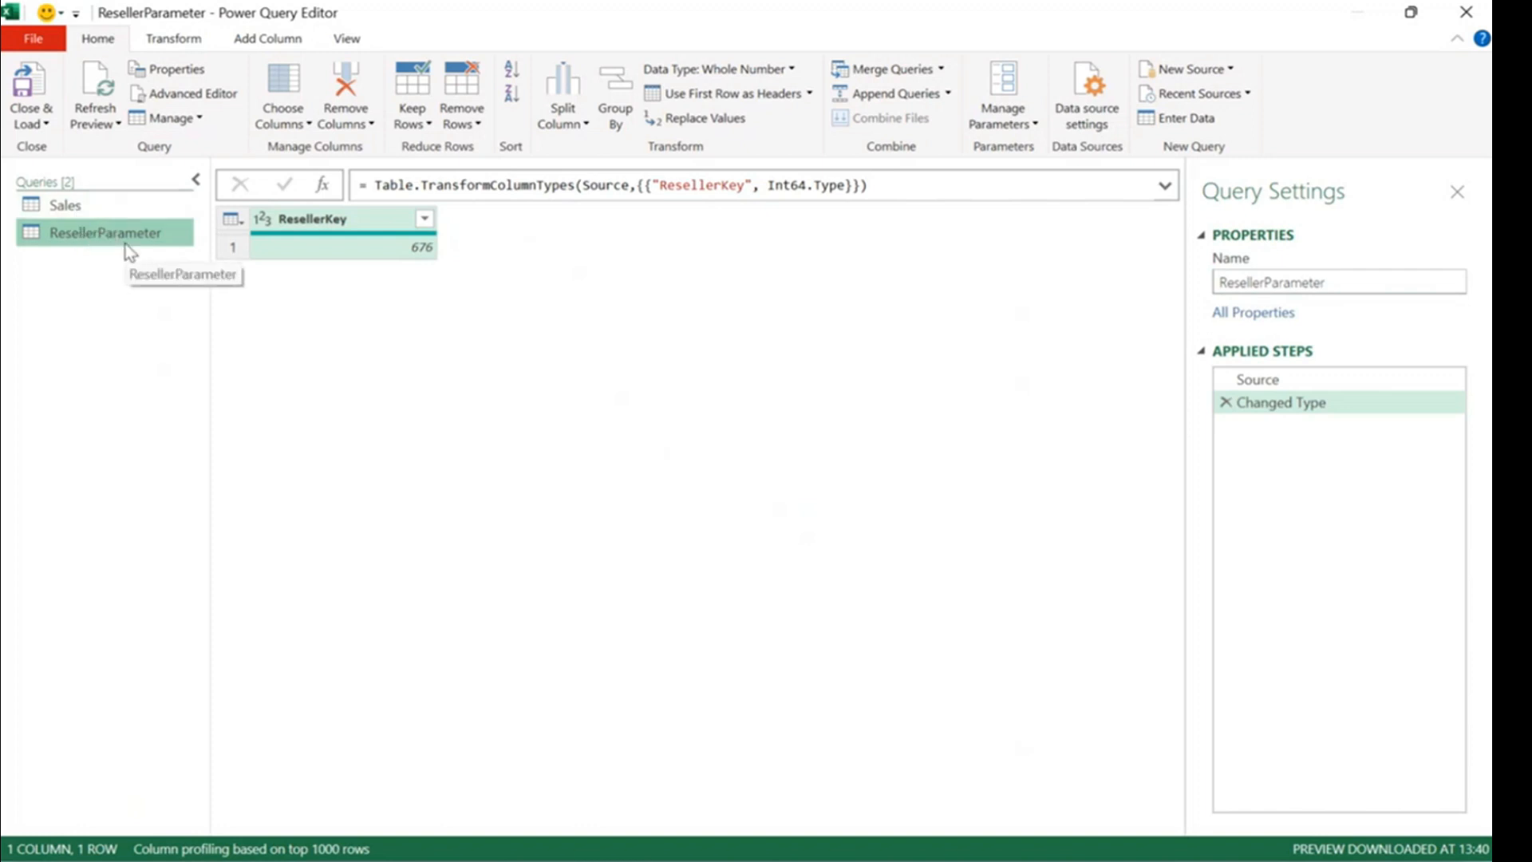
Compare the ResellerKey value in the ResellerParameter query with the hardcoded filter value in the Sales query's Filtered Rows formula.
{"action": "left_click", "coordinate": [420, 253]}
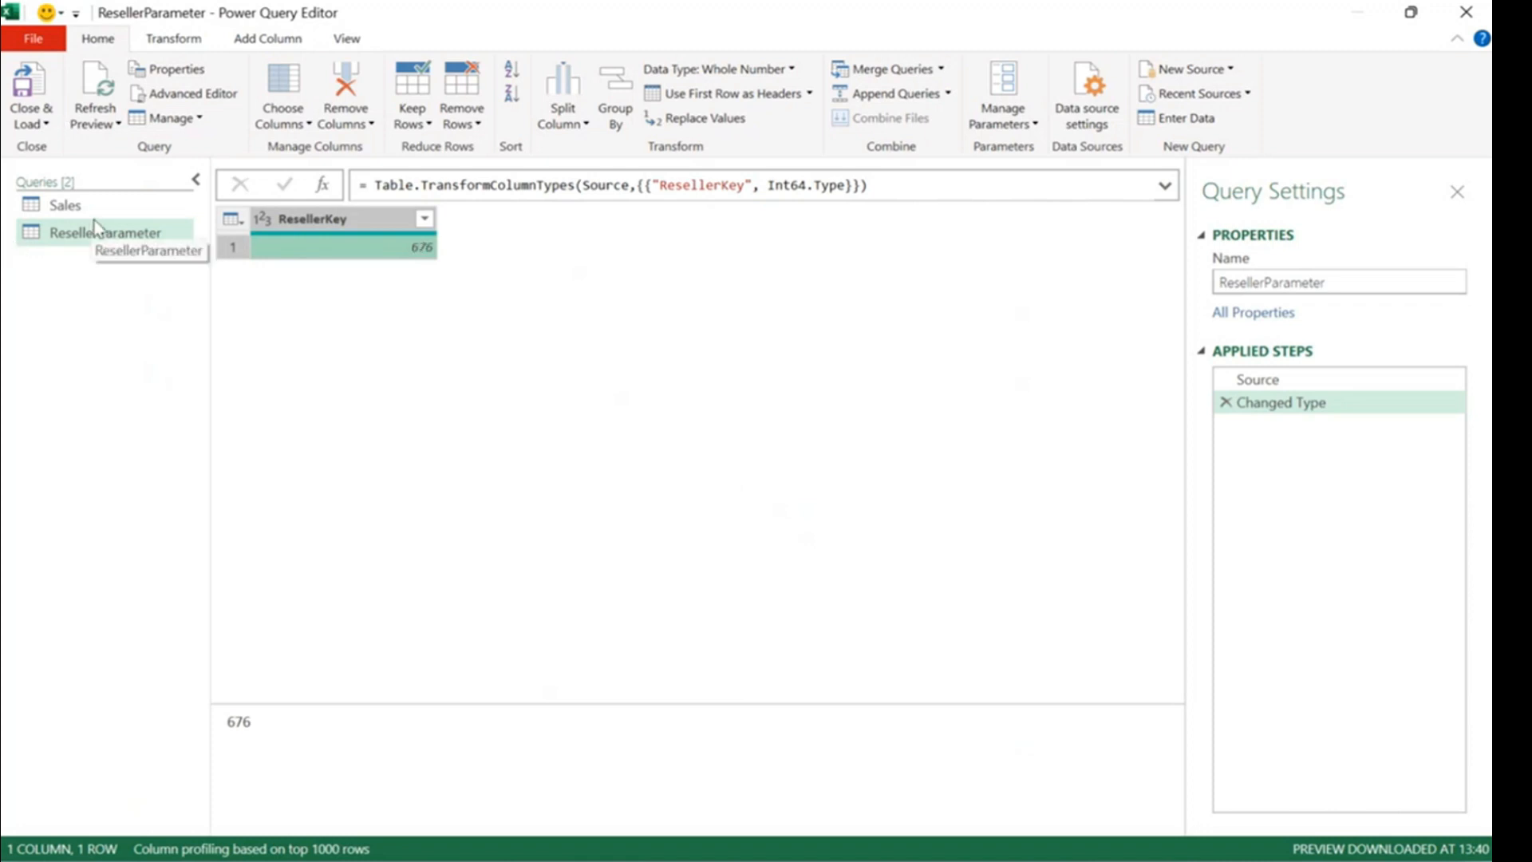
{"action": "left_click", "coordinate": [72, 205]}
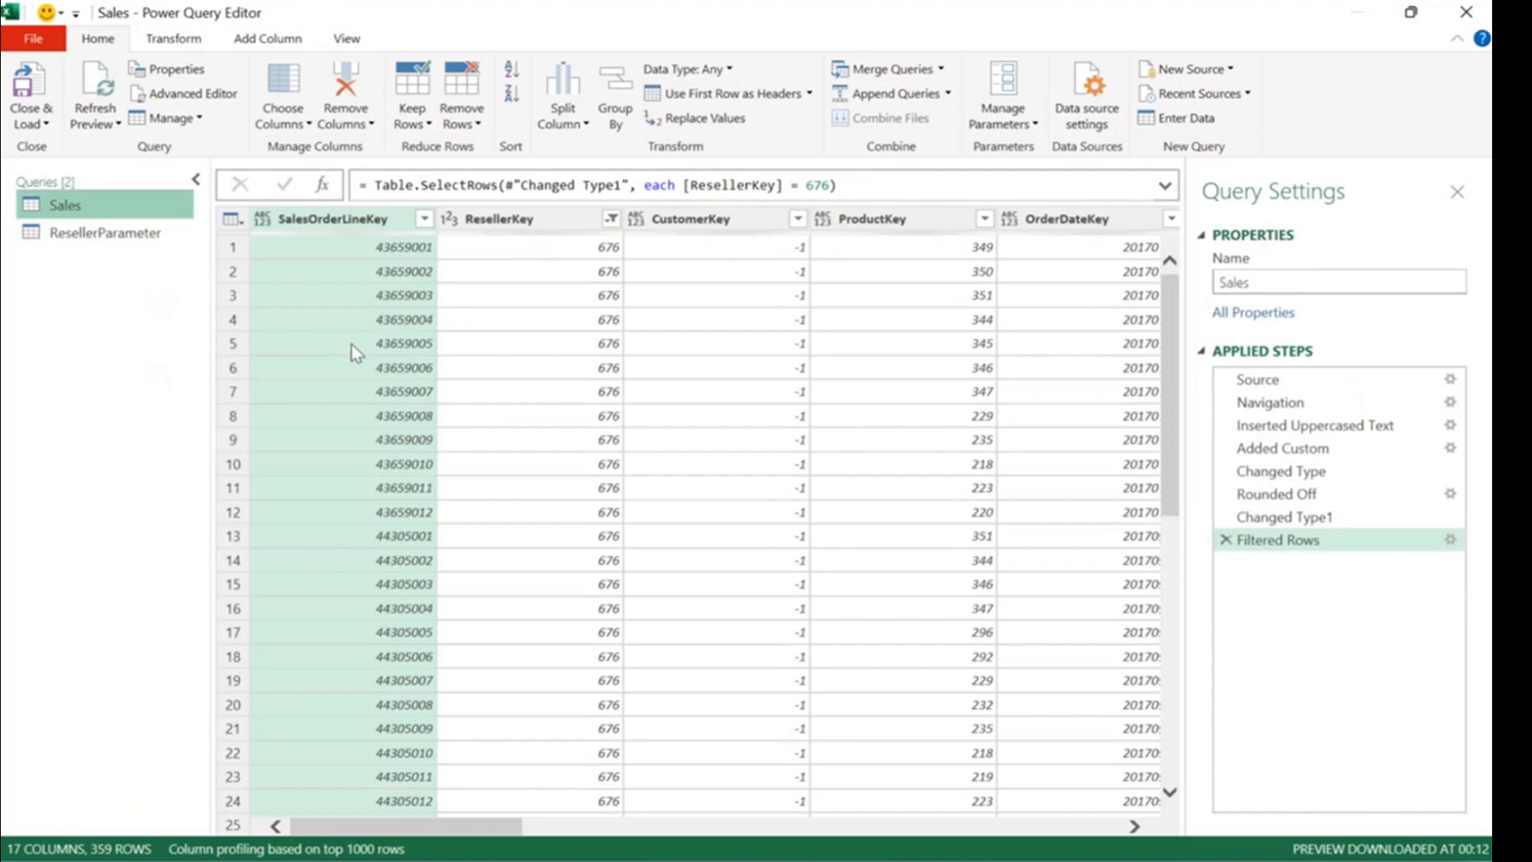
{"action": "left_click", "coordinate": [821, 187]}
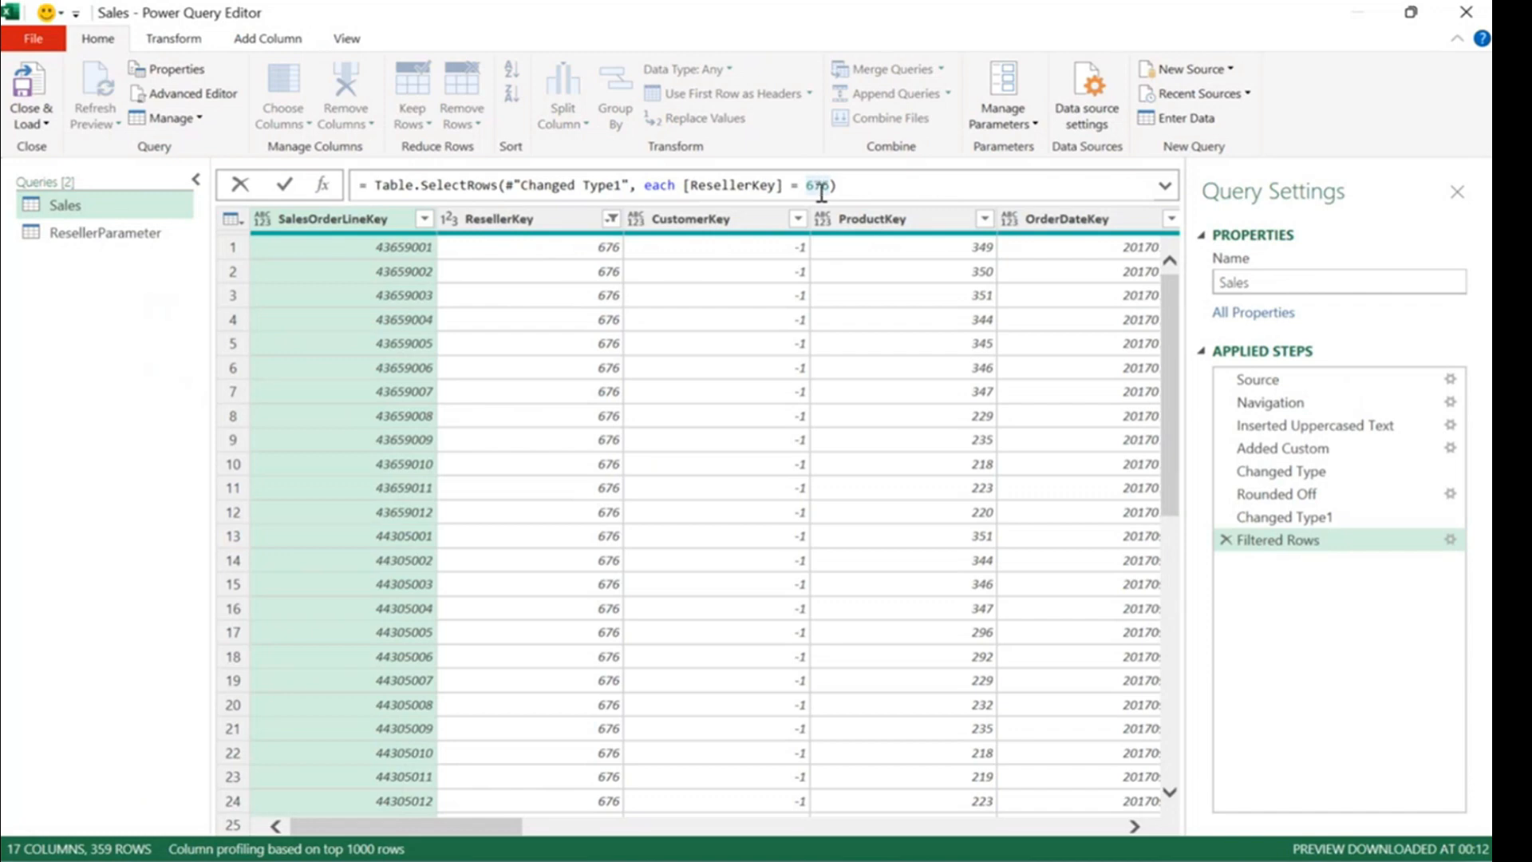
{"action": "left_click", "coordinate": [144, 236]}
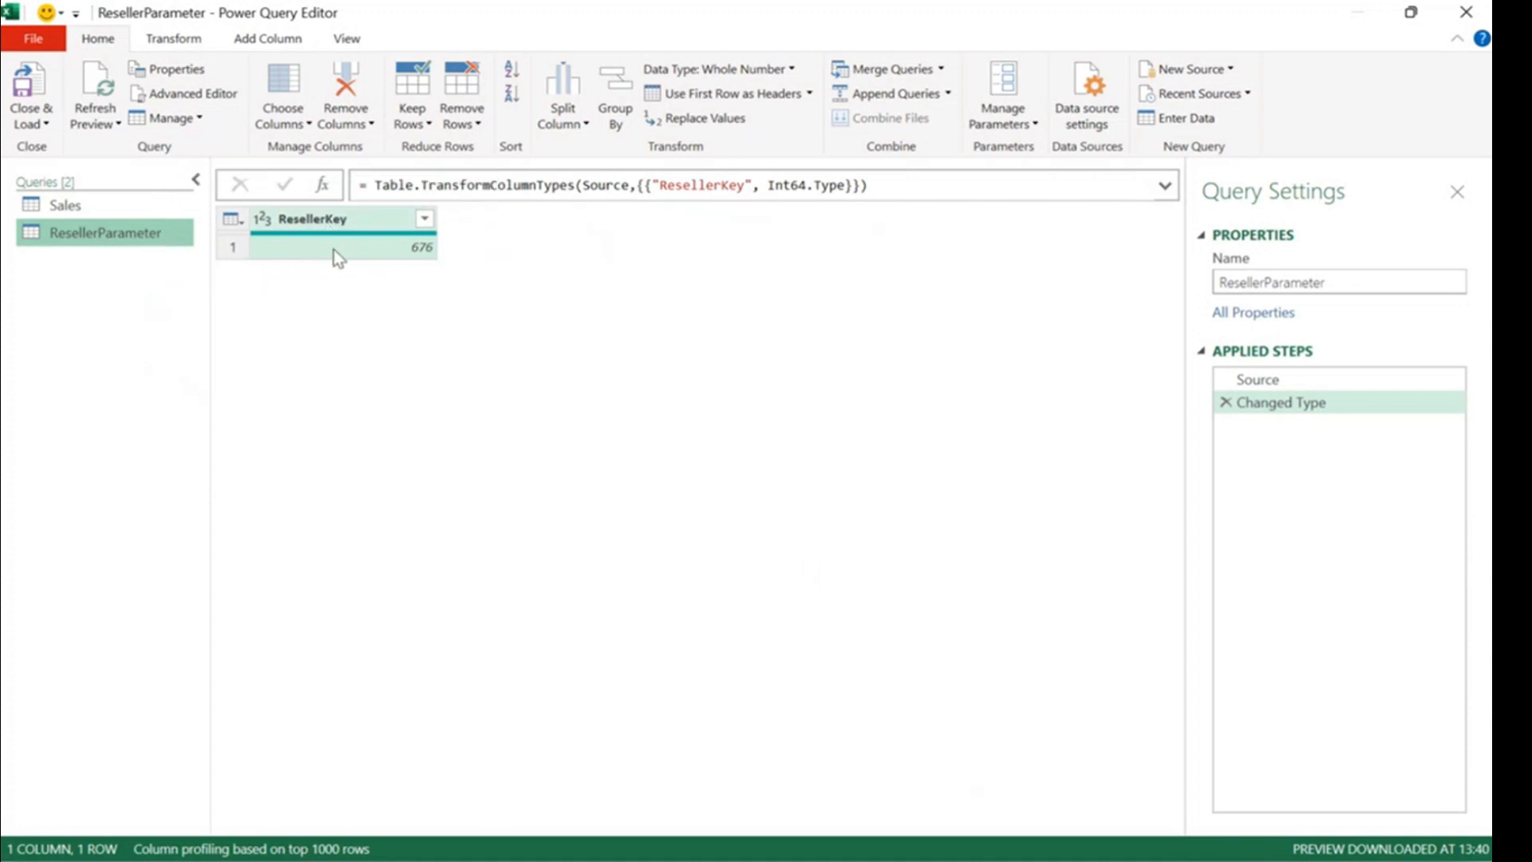
{"action": "left_click", "coordinate": [148, 209]}
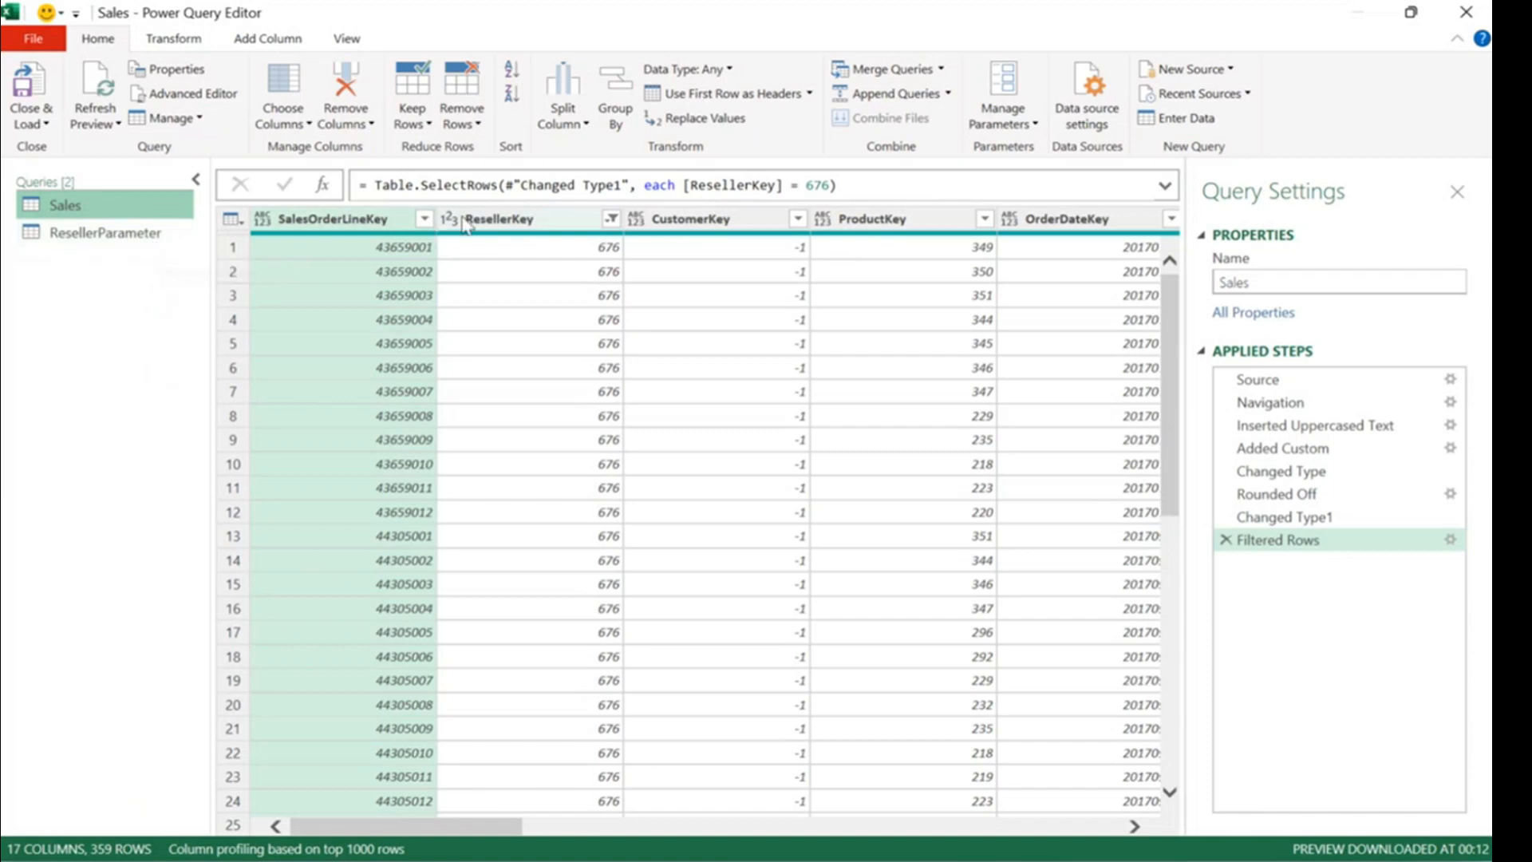
Drill down into the ResellerKey cell of the ResellerParameter query to turn the query into a single value.
{"action": "left_click", "coordinate": [127, 235]}
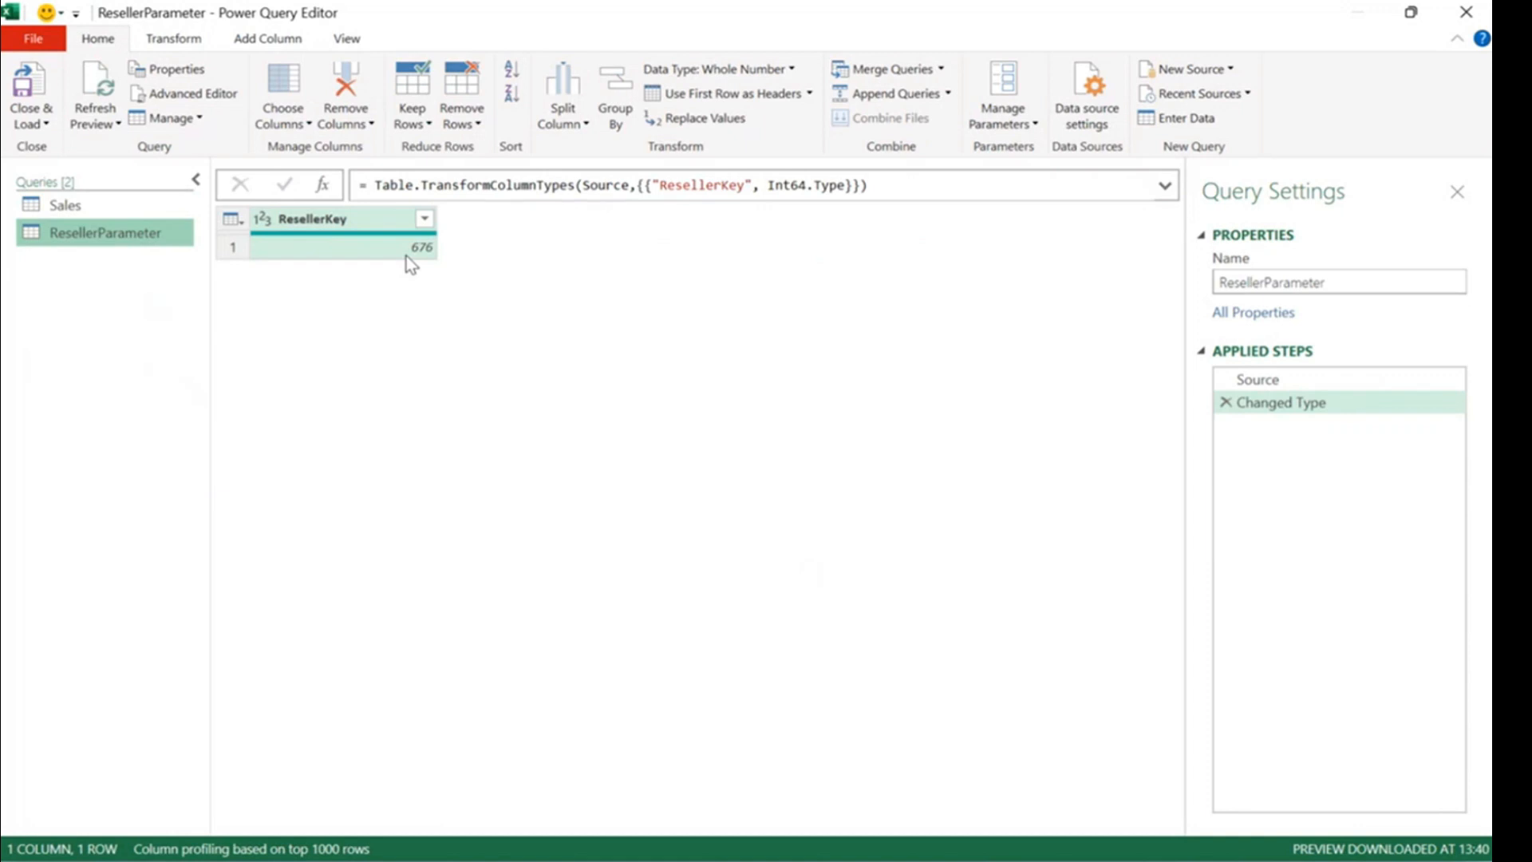
{"action": "left_click", "coordinate": [406, 254]}
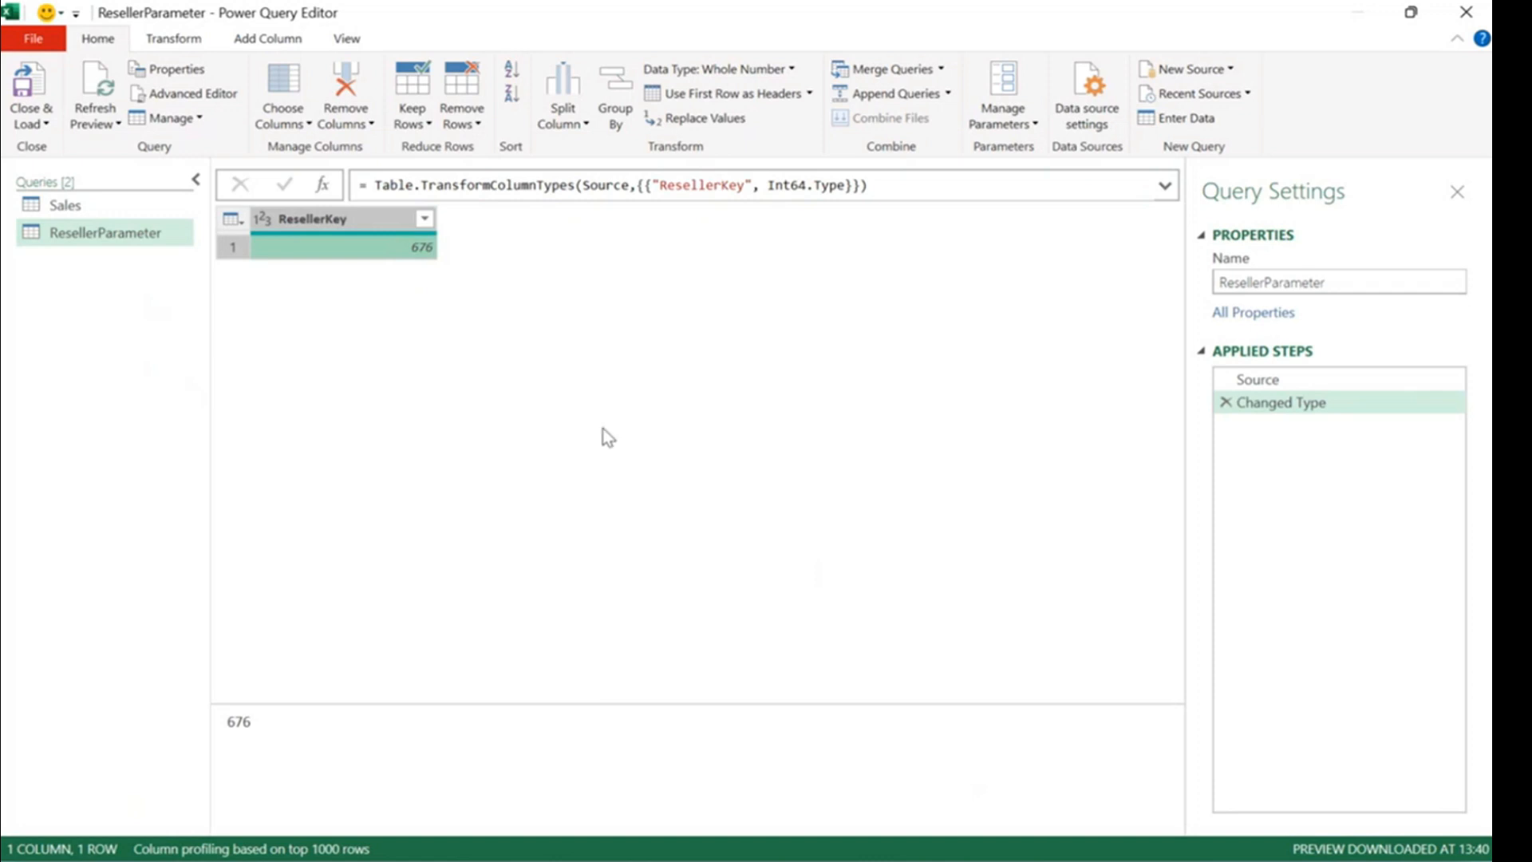
{"action": "right_click", "coordinate": [396, 252]}
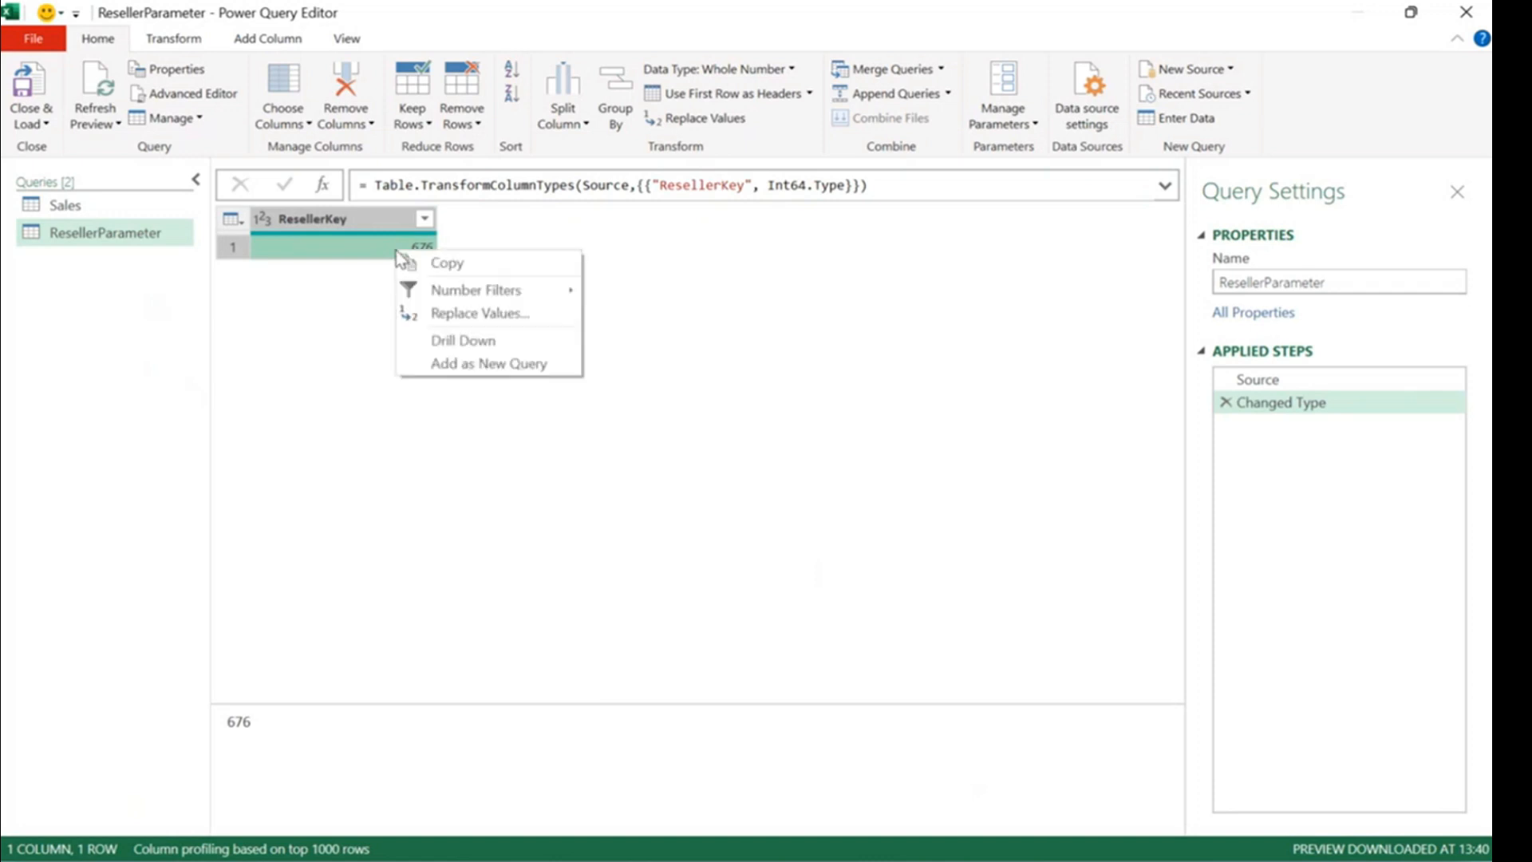
{"action": "left_click", "coordinate": [447, 343]}
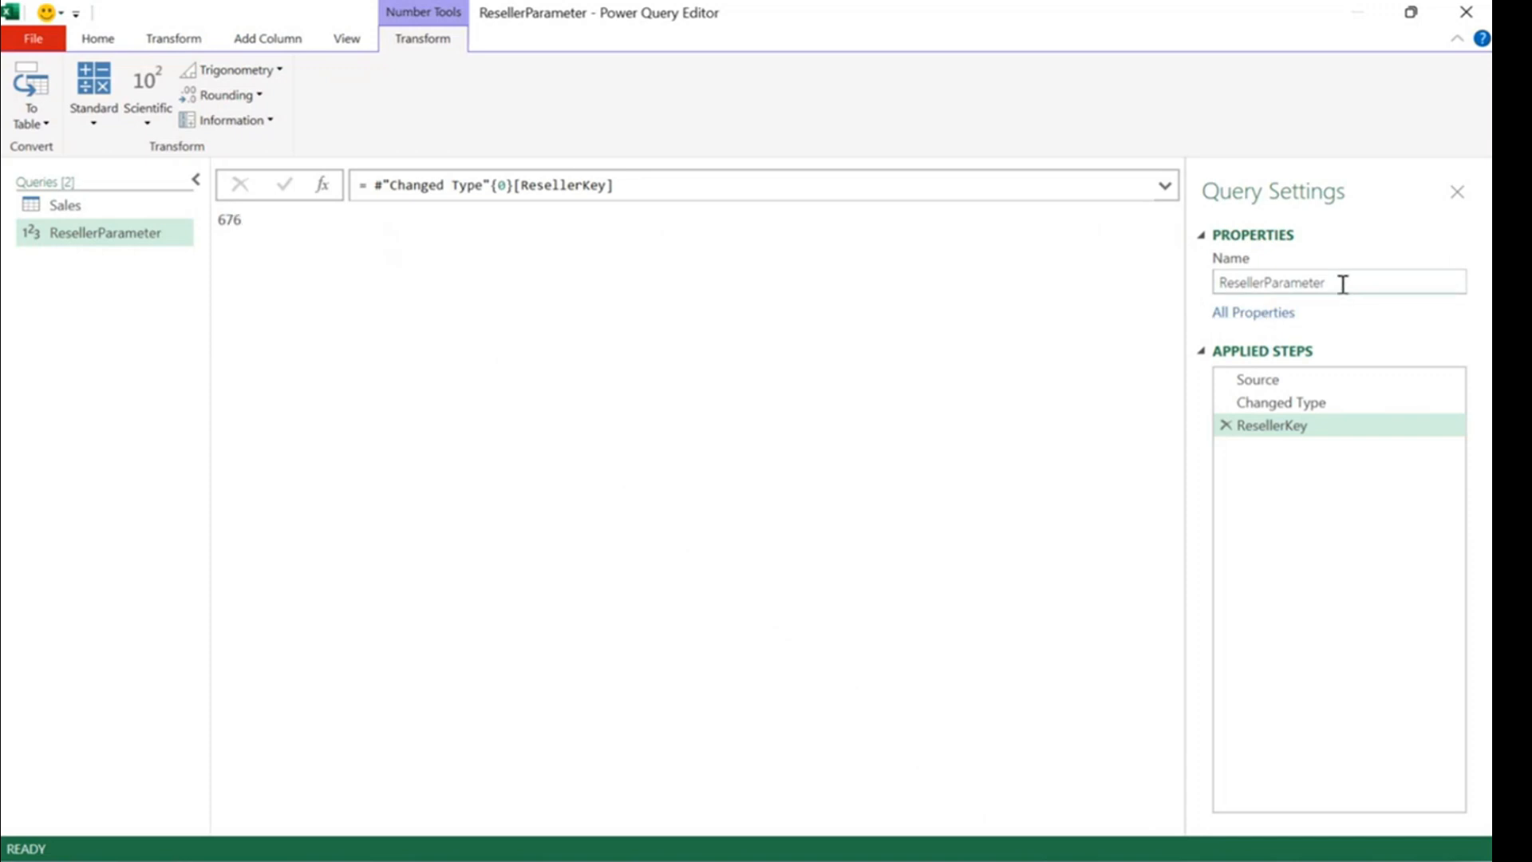
Replace the hardcoded 676 in the Sales query's Filtered Rows formula with the copied query name ResellerParameter.
{"action": "left_click_drag", "start_coordinate": [1341, 284], "coordinate": [1218, 281]}
{"action": "key", "text": "ctrl+c"}
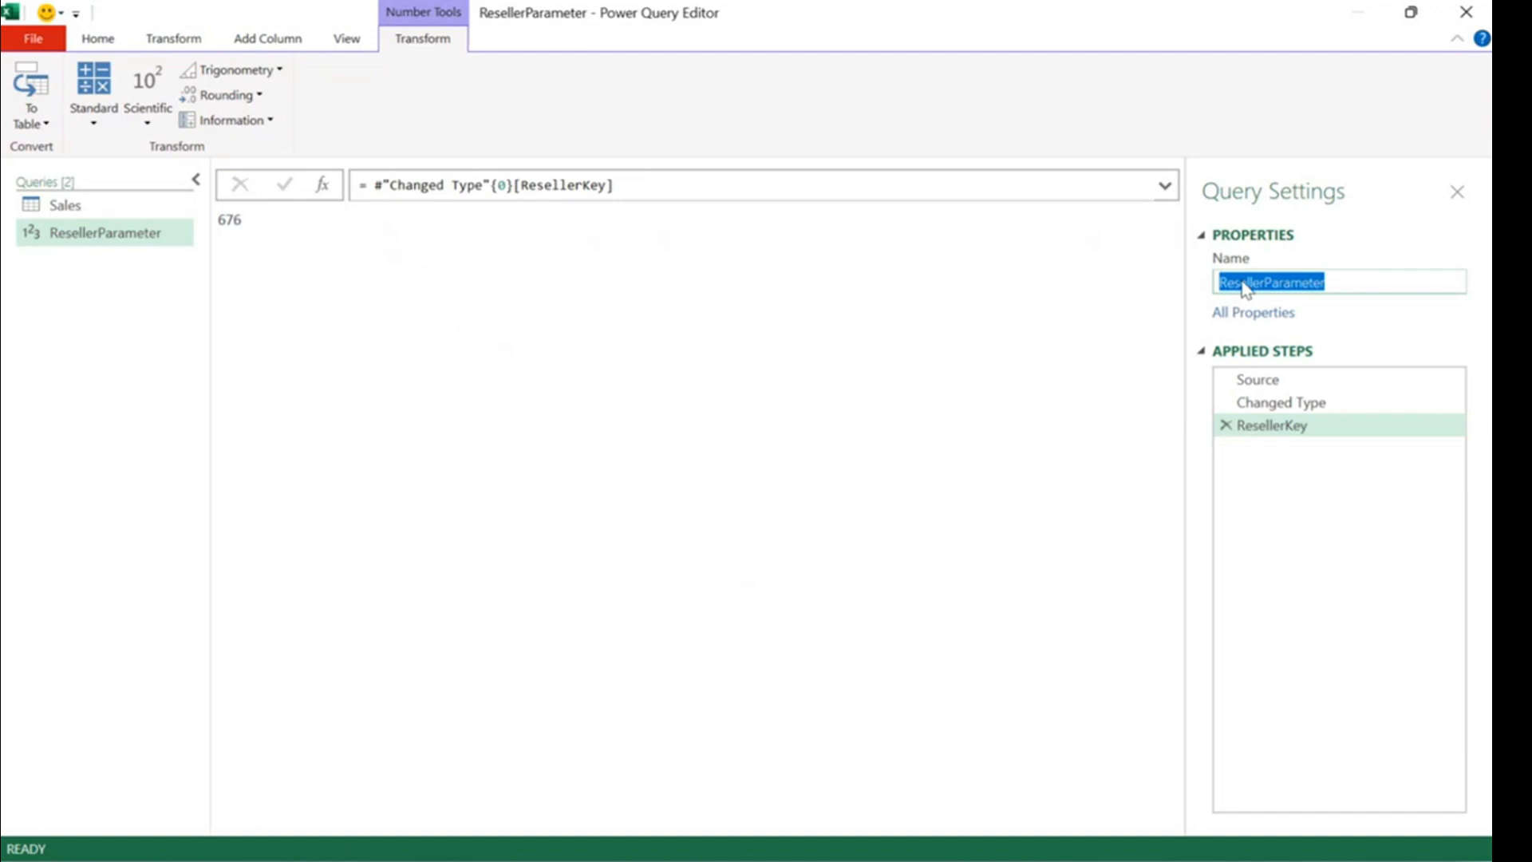
{"action": "left_click", "coordinate": [89, 205]}
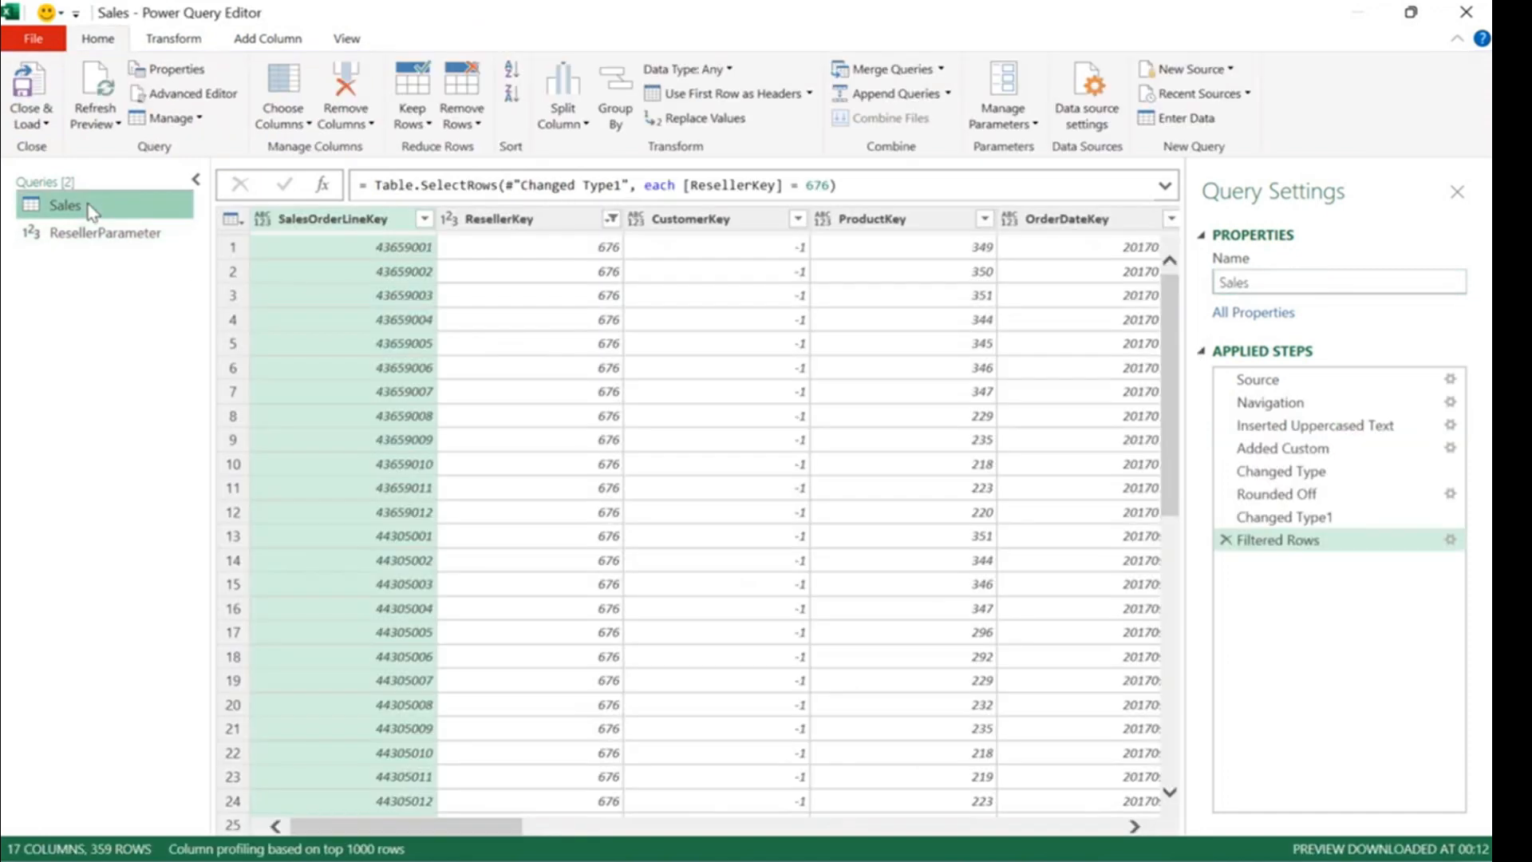
{"action": "left_click", "coordinate": [806, 185]}
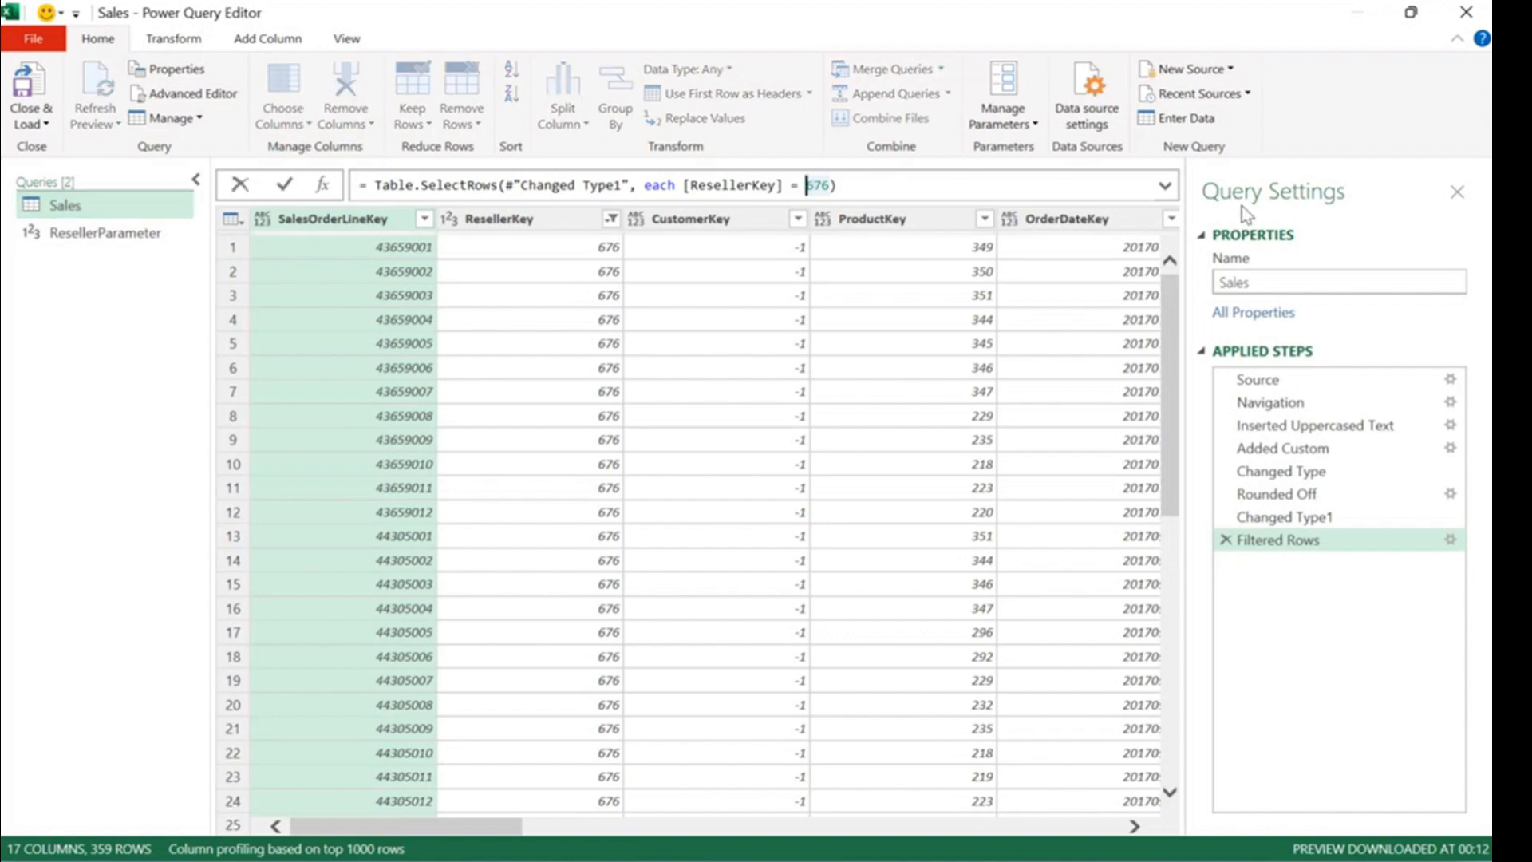
{"action": "key", "text": "ctrl+shift+Right"}
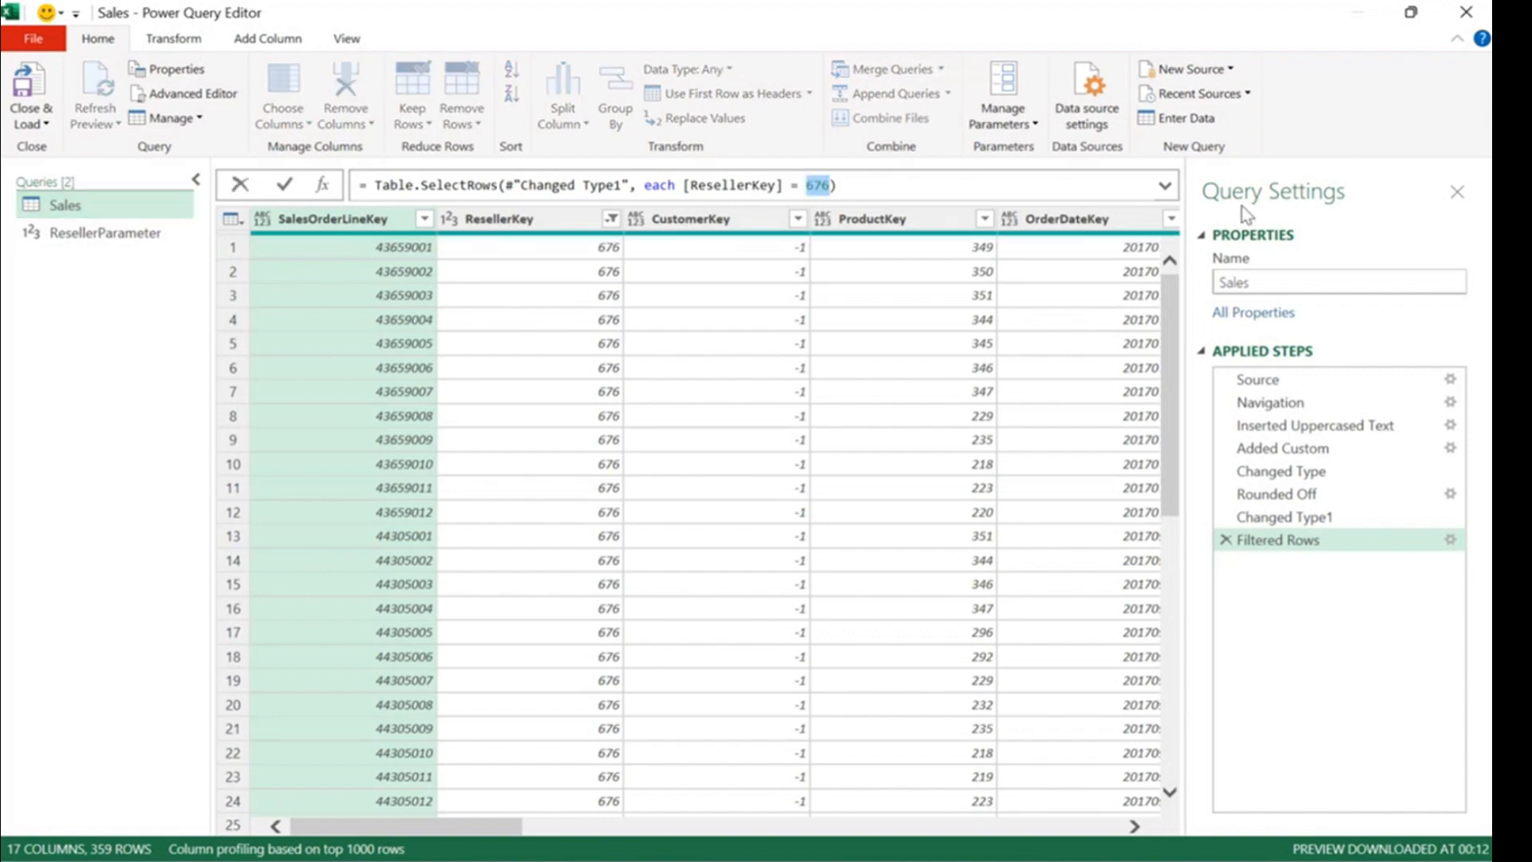
{"action": "key", "text": "ctrl+v"}
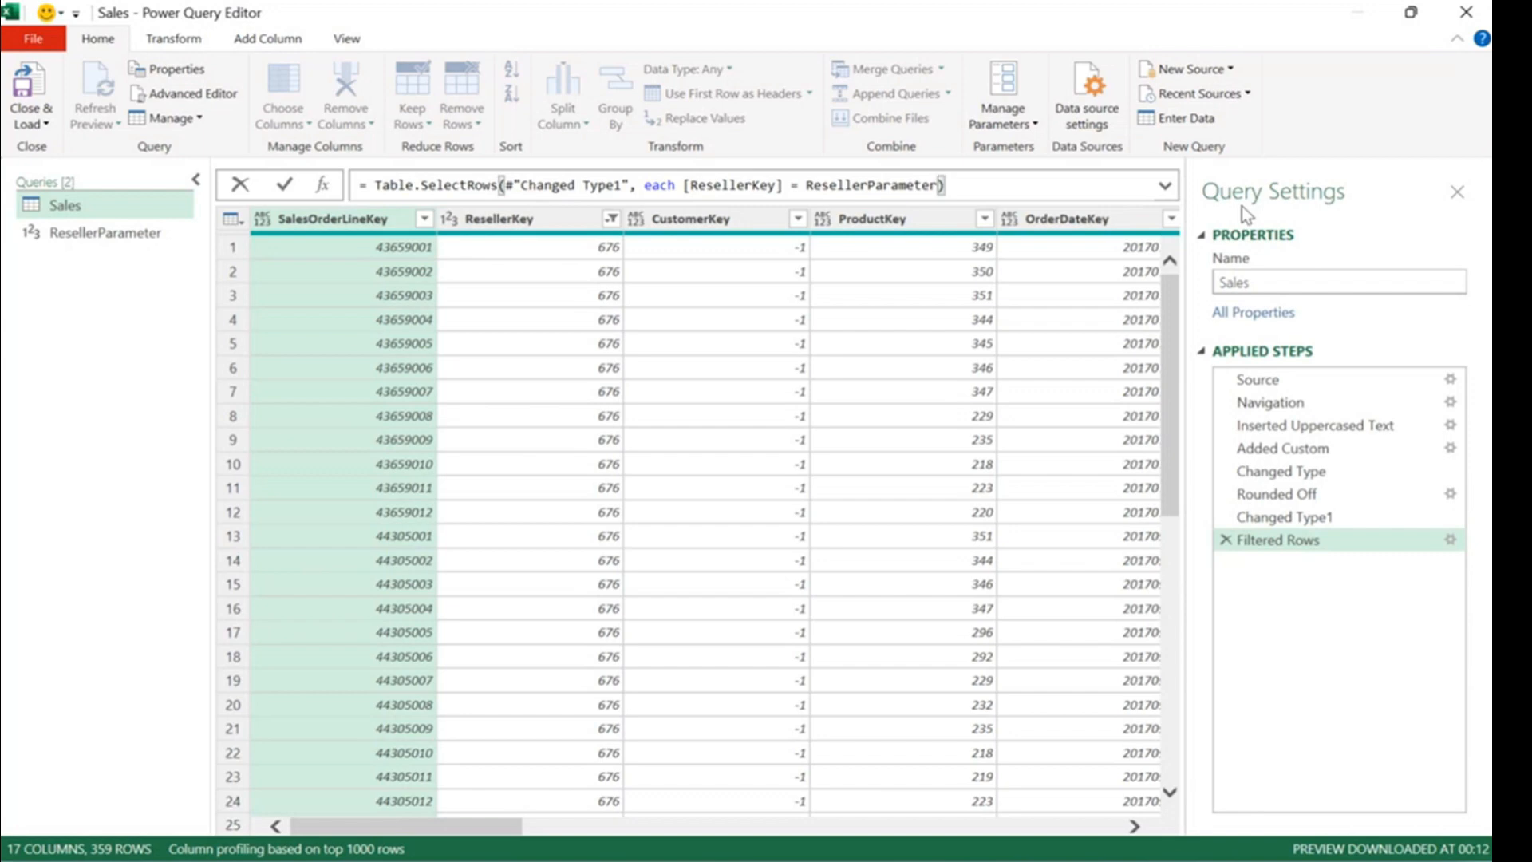
{"action": "key", "text": "Return"}
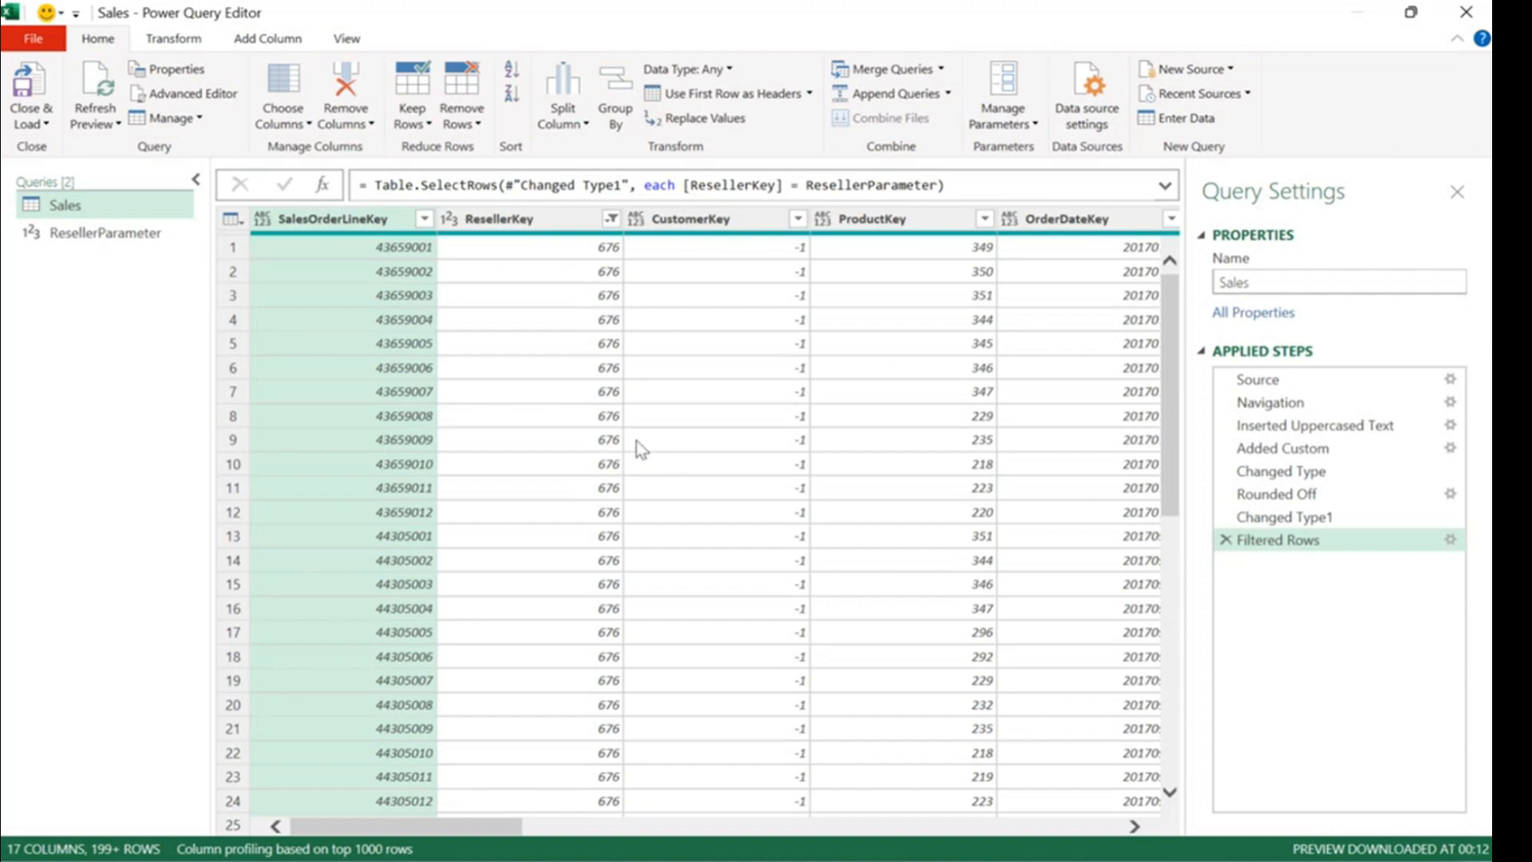
Check the Sales rows at the Changed Type1 step, and close and load the queries to the workbook.
{"action": "left_click", "coordinate": [1297, 518]}
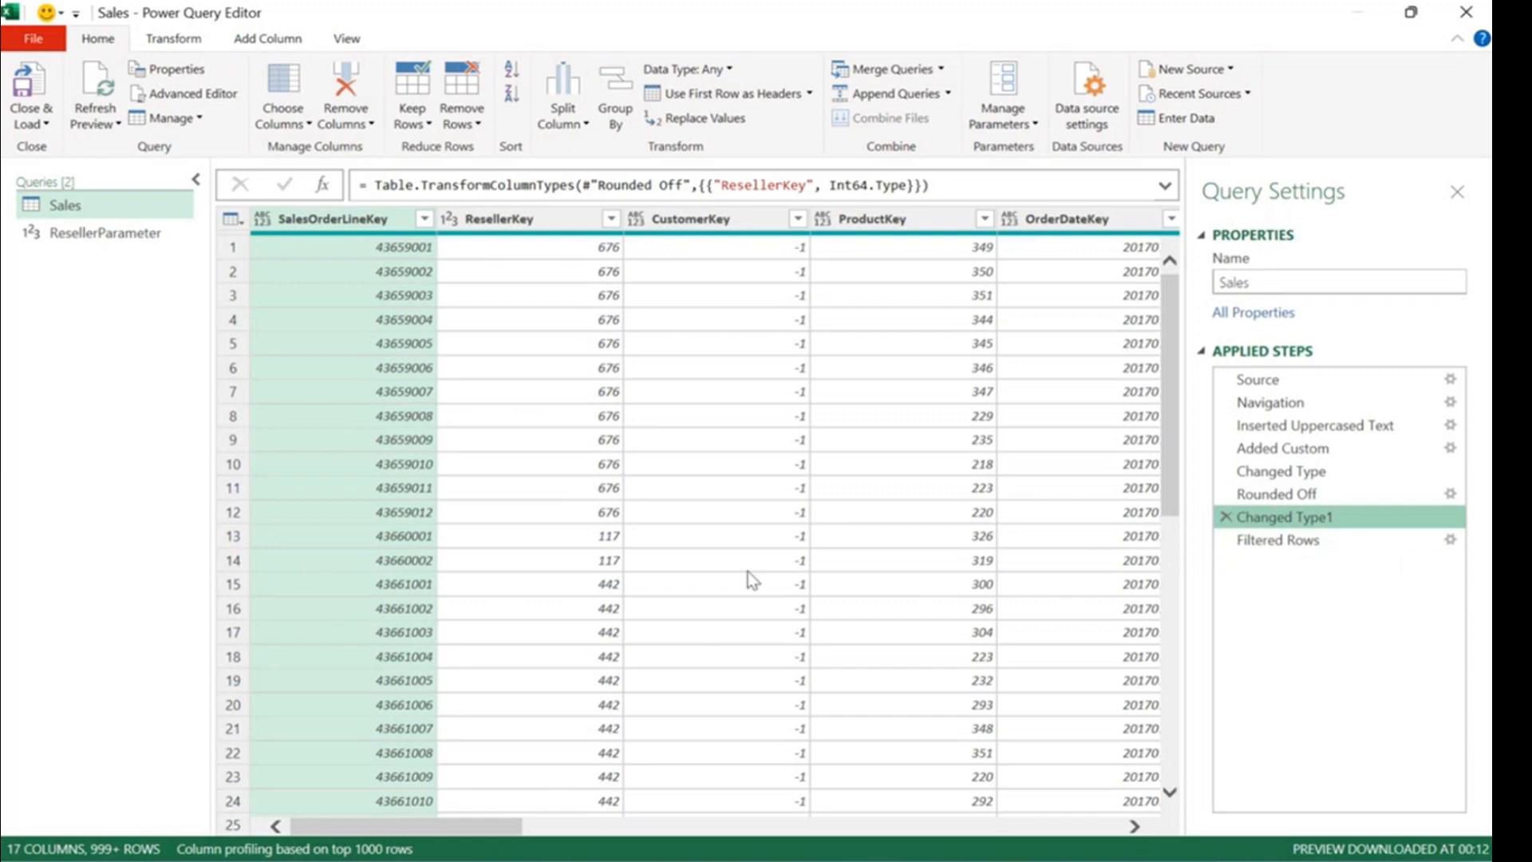
{"action": "left_click", "coordinate": [33, 38]}
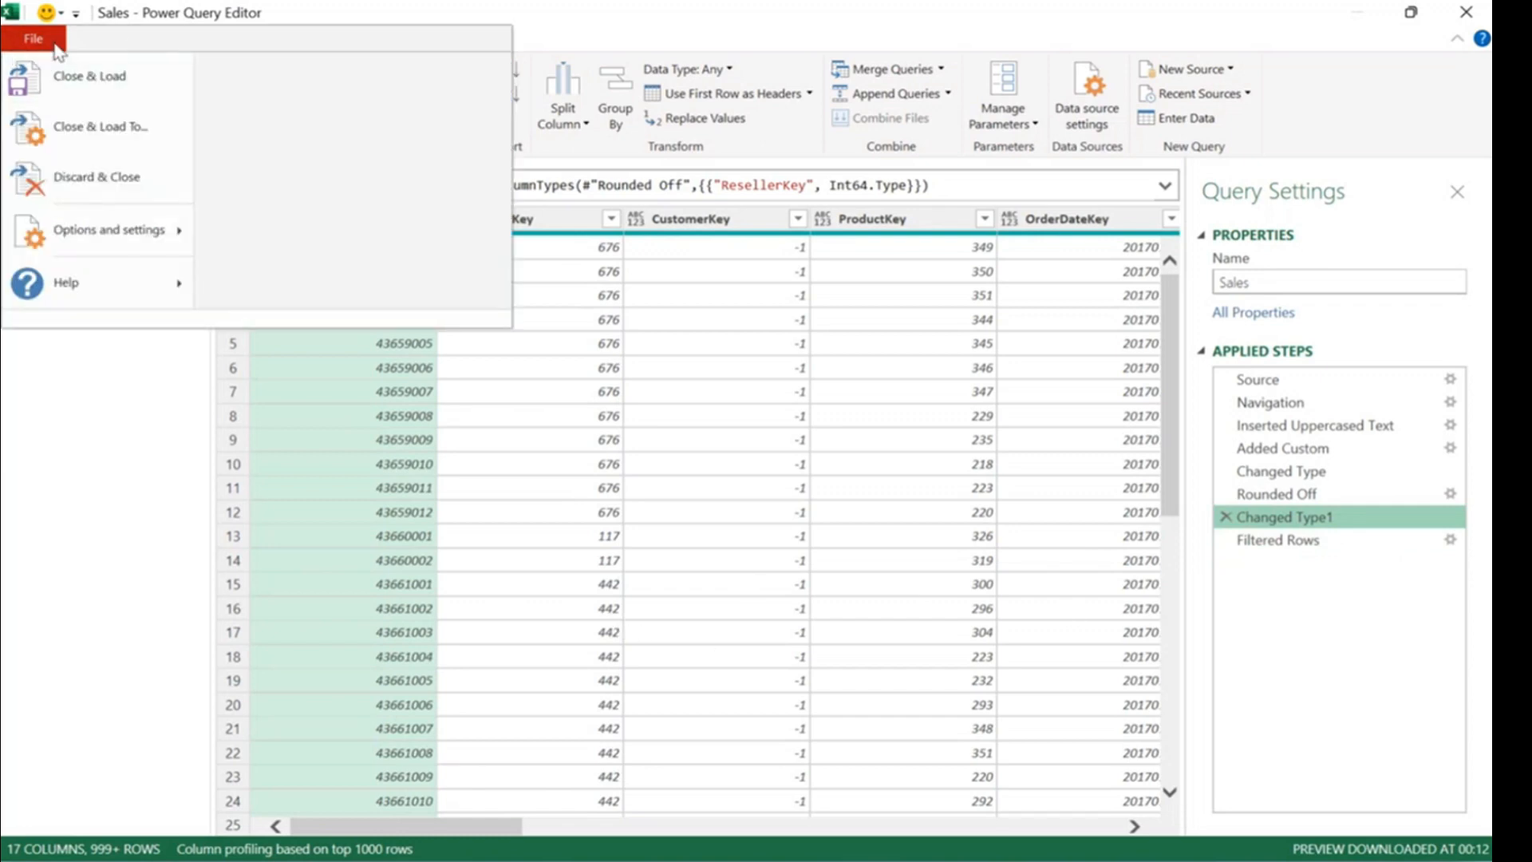
{"action": "left_click", "coordinate": [583, 12]}
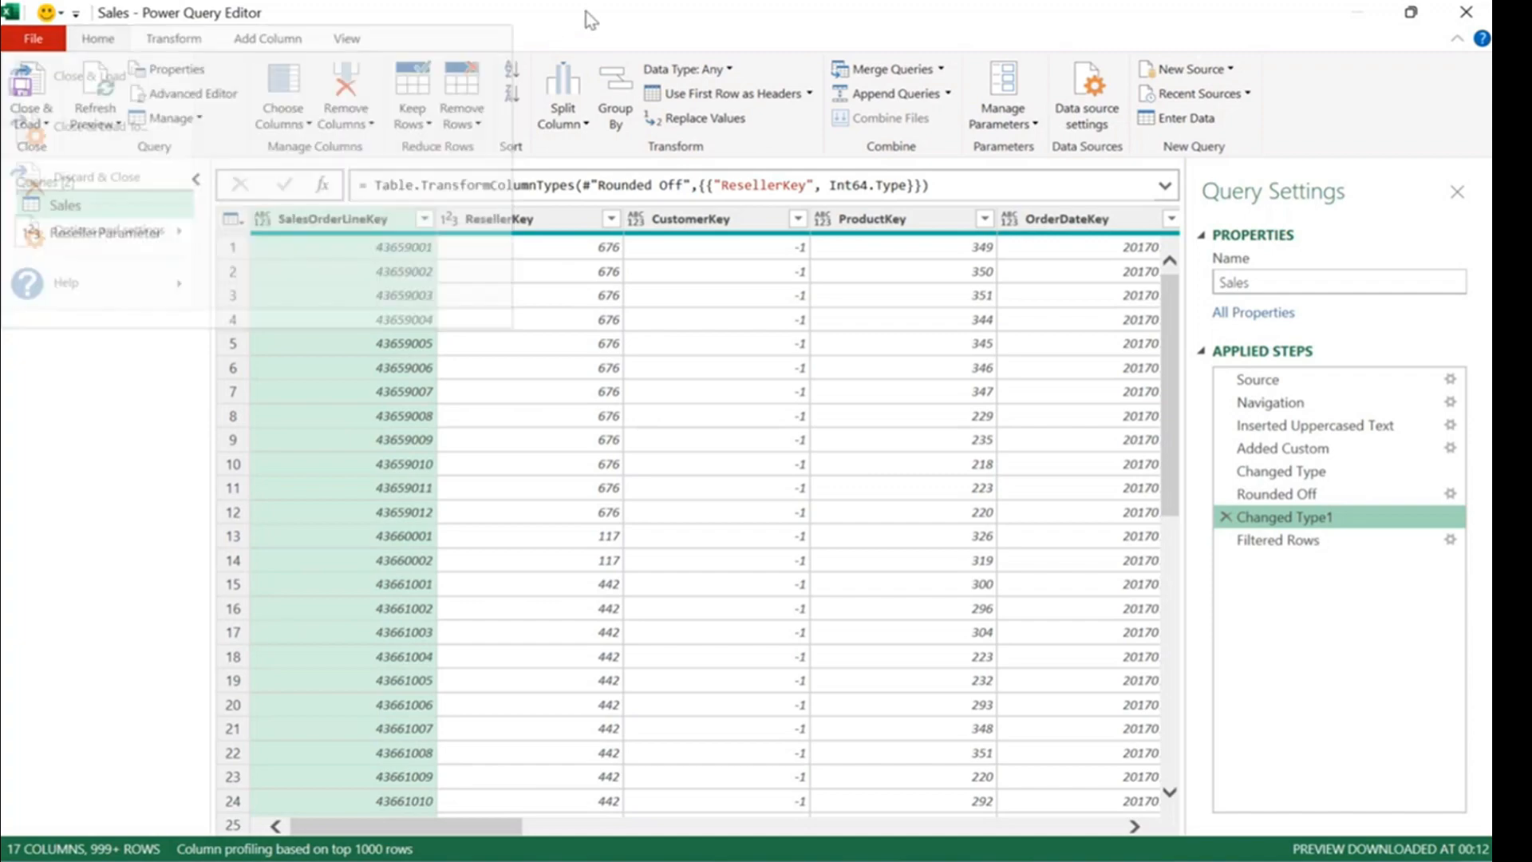
{"action": "left_click", "coordinate": [36, 84]}
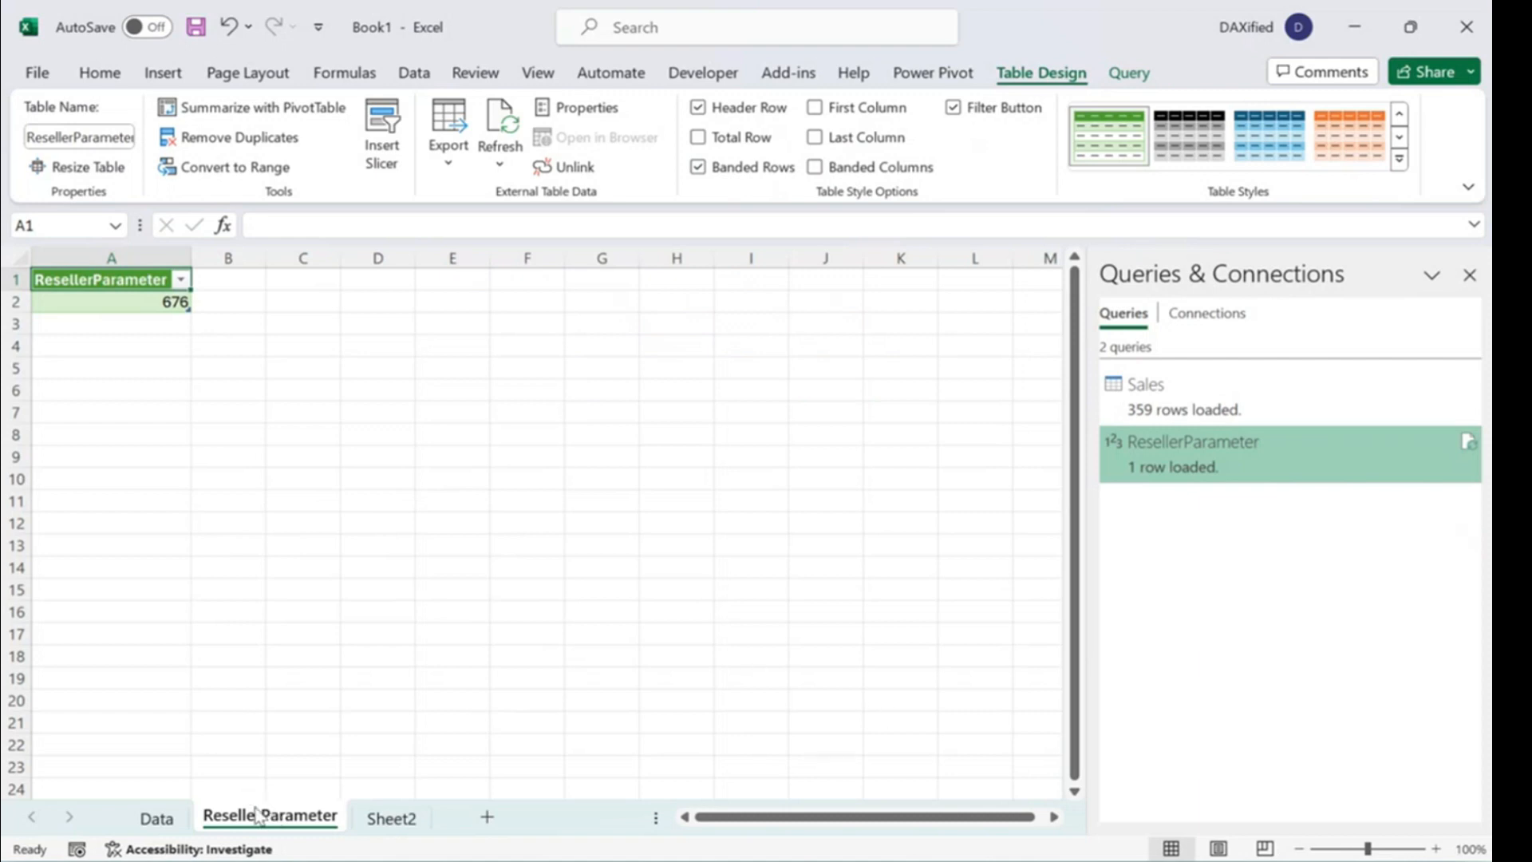
Delete the ResellerParameter worksheet, confirming the permanent deletion and keeping the source table on Sheet2.
{"action": "left_click", "coordinate": [391, 819]}
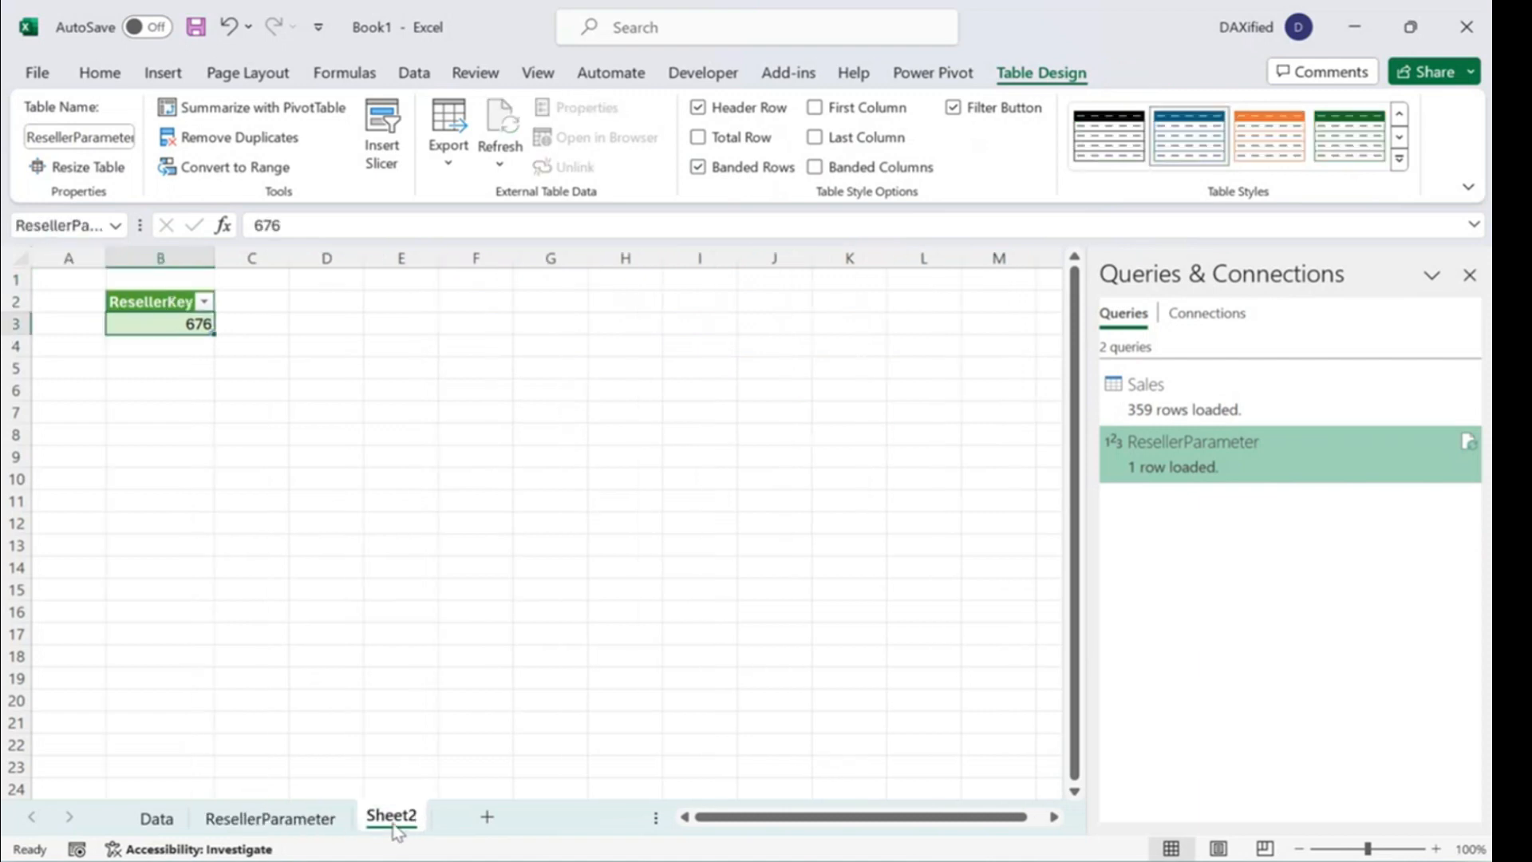
{"action": "left_click", "coordinate": [299, 829]}
{"action": "right_click", "coordinate": [274, 827]}
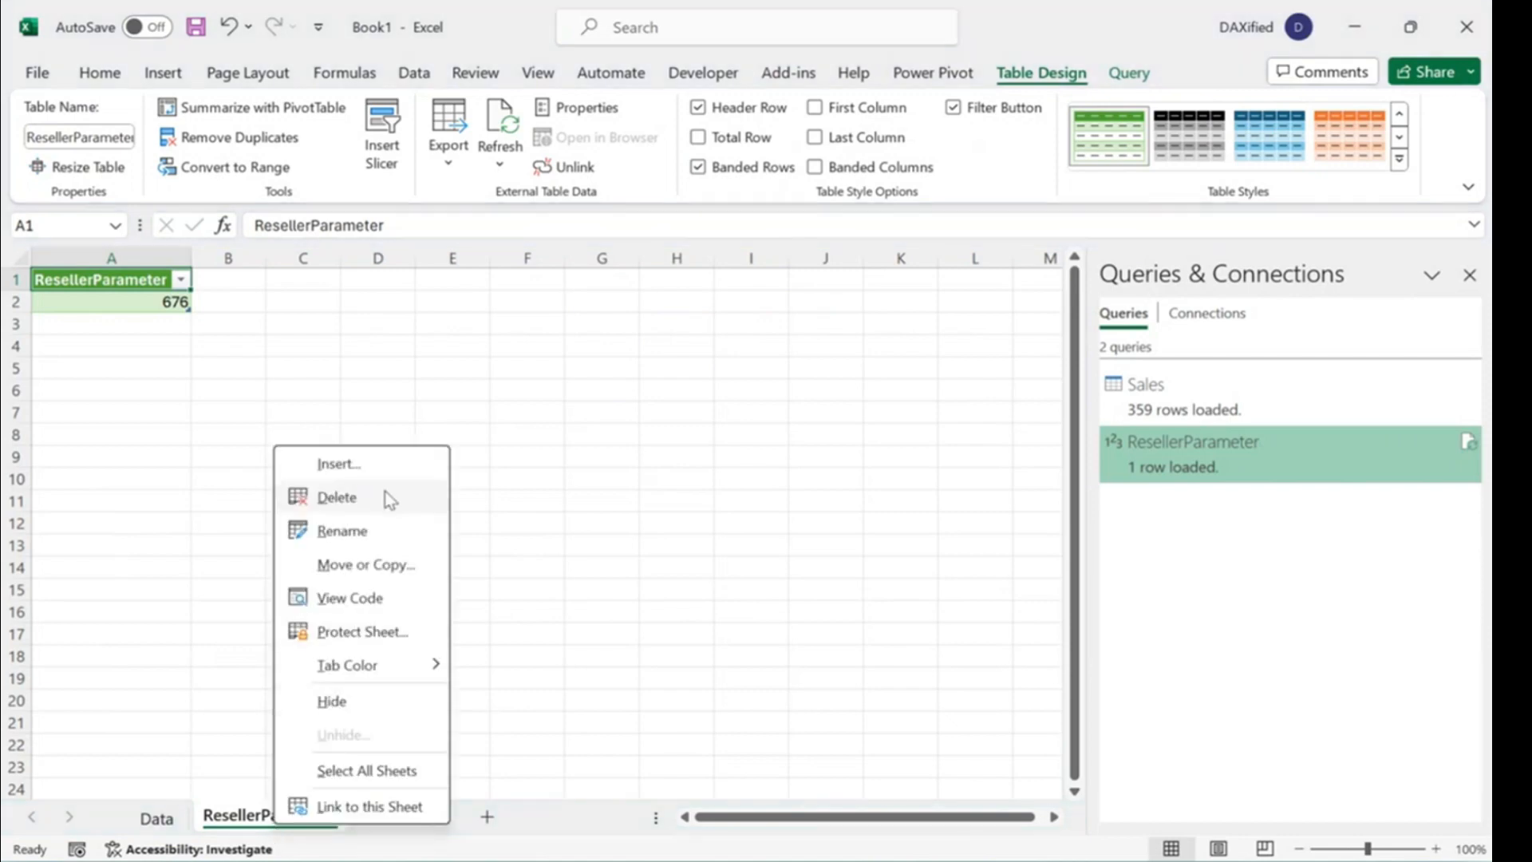
{"action": "left_click", "coordinate": [336, 498]}
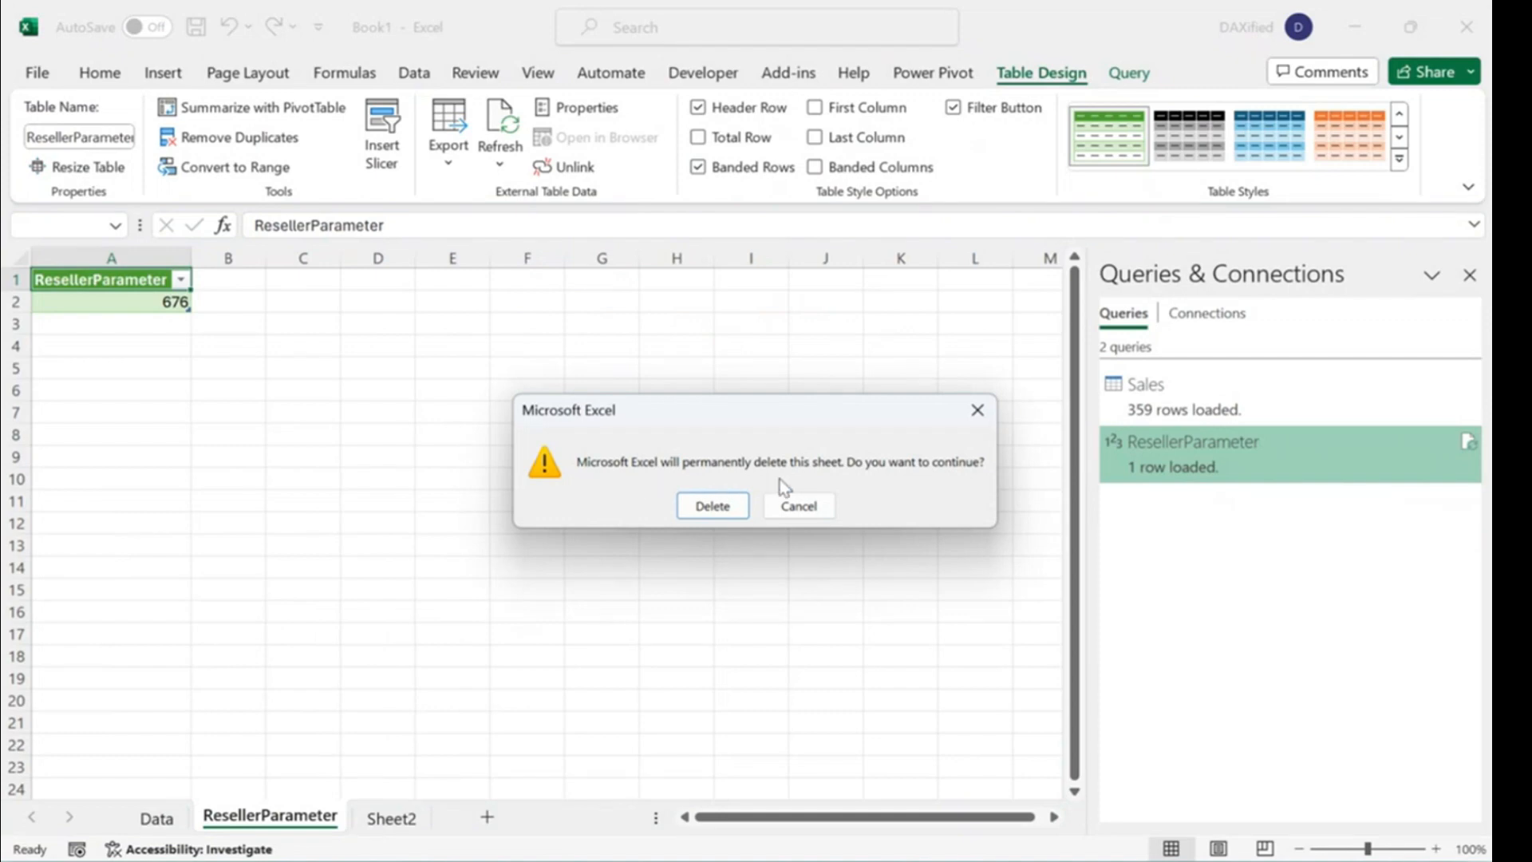
{"action": "left_click", "coordinate": [731, 507]}
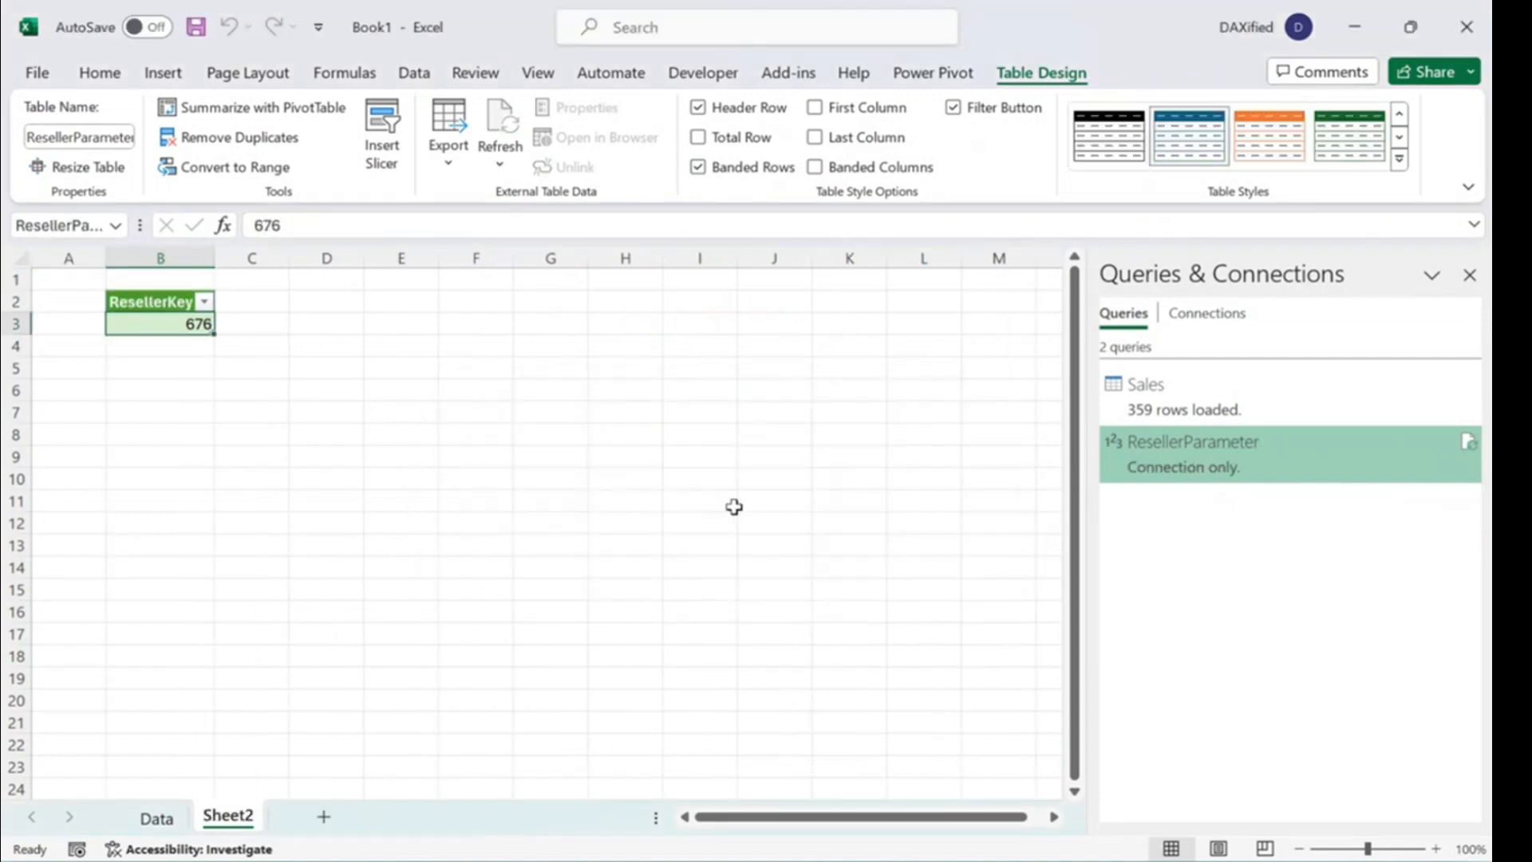
{"action": "mouse_move", "coordinate": [1104, 446]}
{"action": "mouse_move", "coordinate": [1160, 417]}
{"action": "right_click", "coordinate": [1213, 456]}
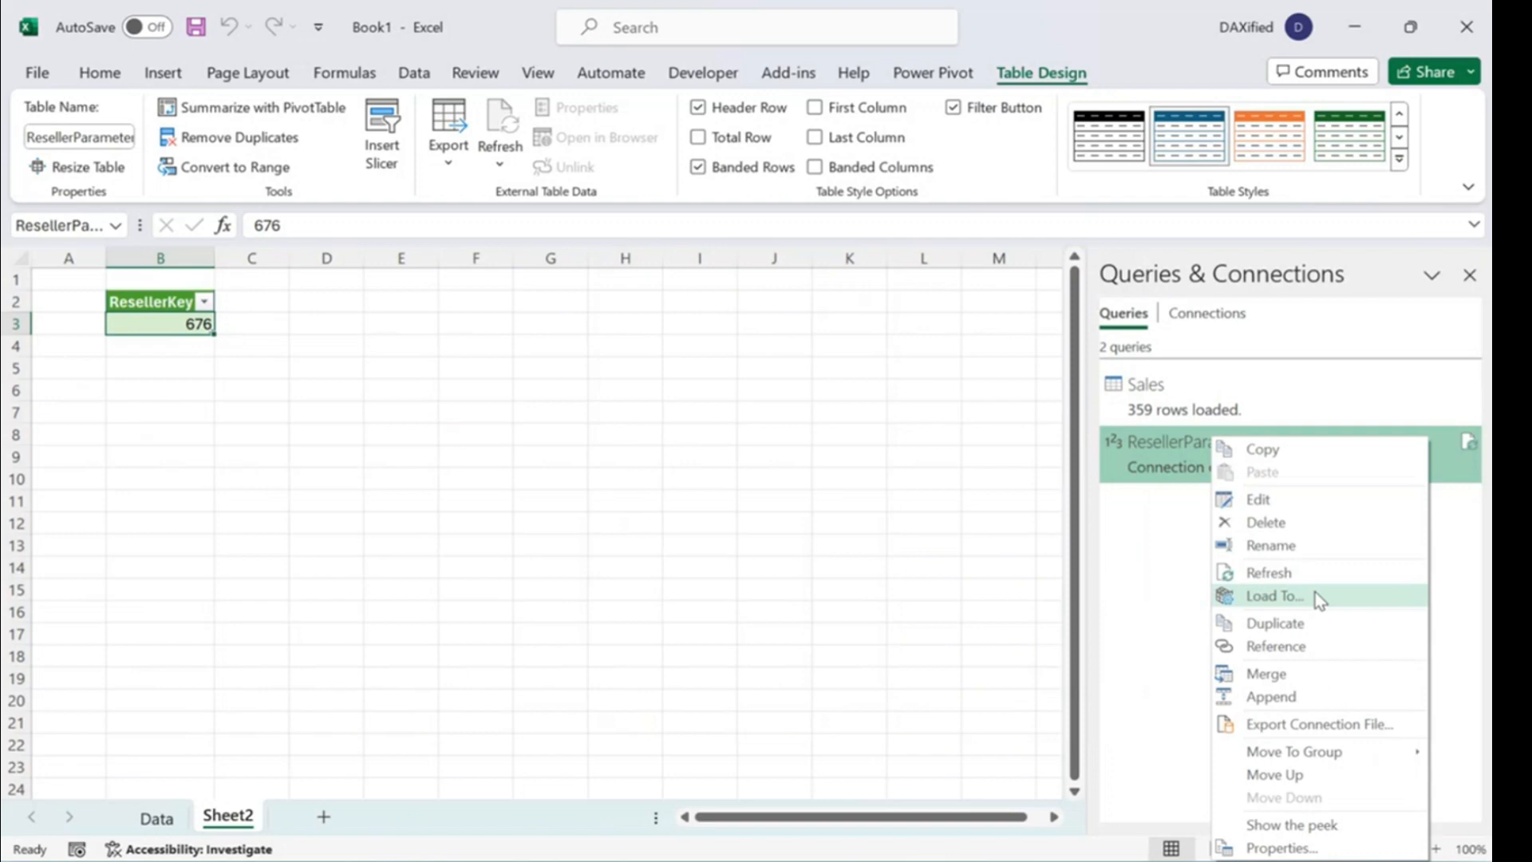
{"action": "left_click", "coordinate": [1139, 549]}
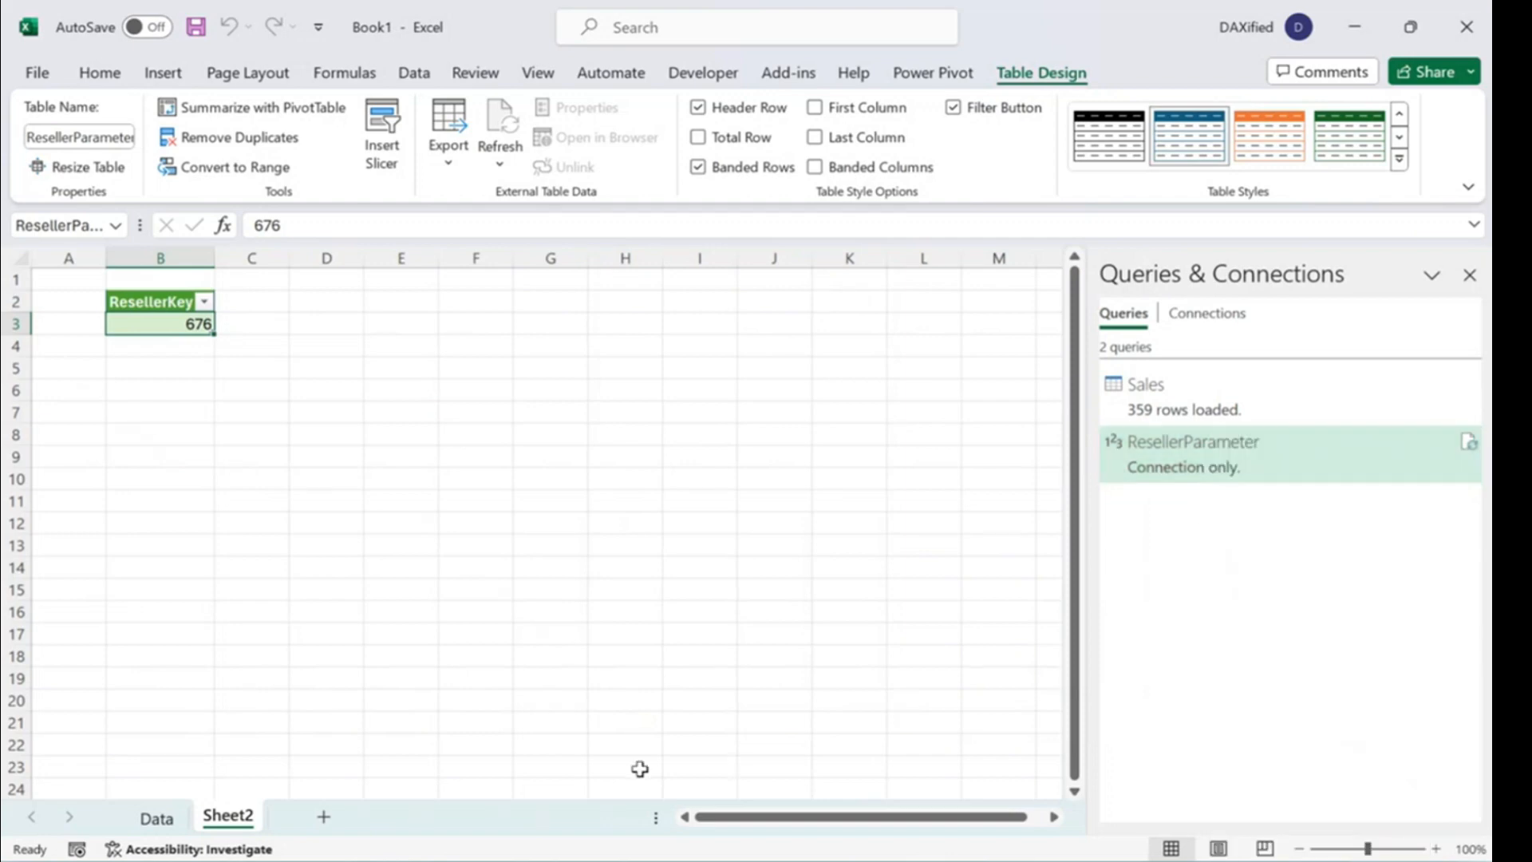
Set the ResellerKey value in the parameter table on Sheet2 to 442.
{"action": "left_click", "coordinate": [158, 377]}
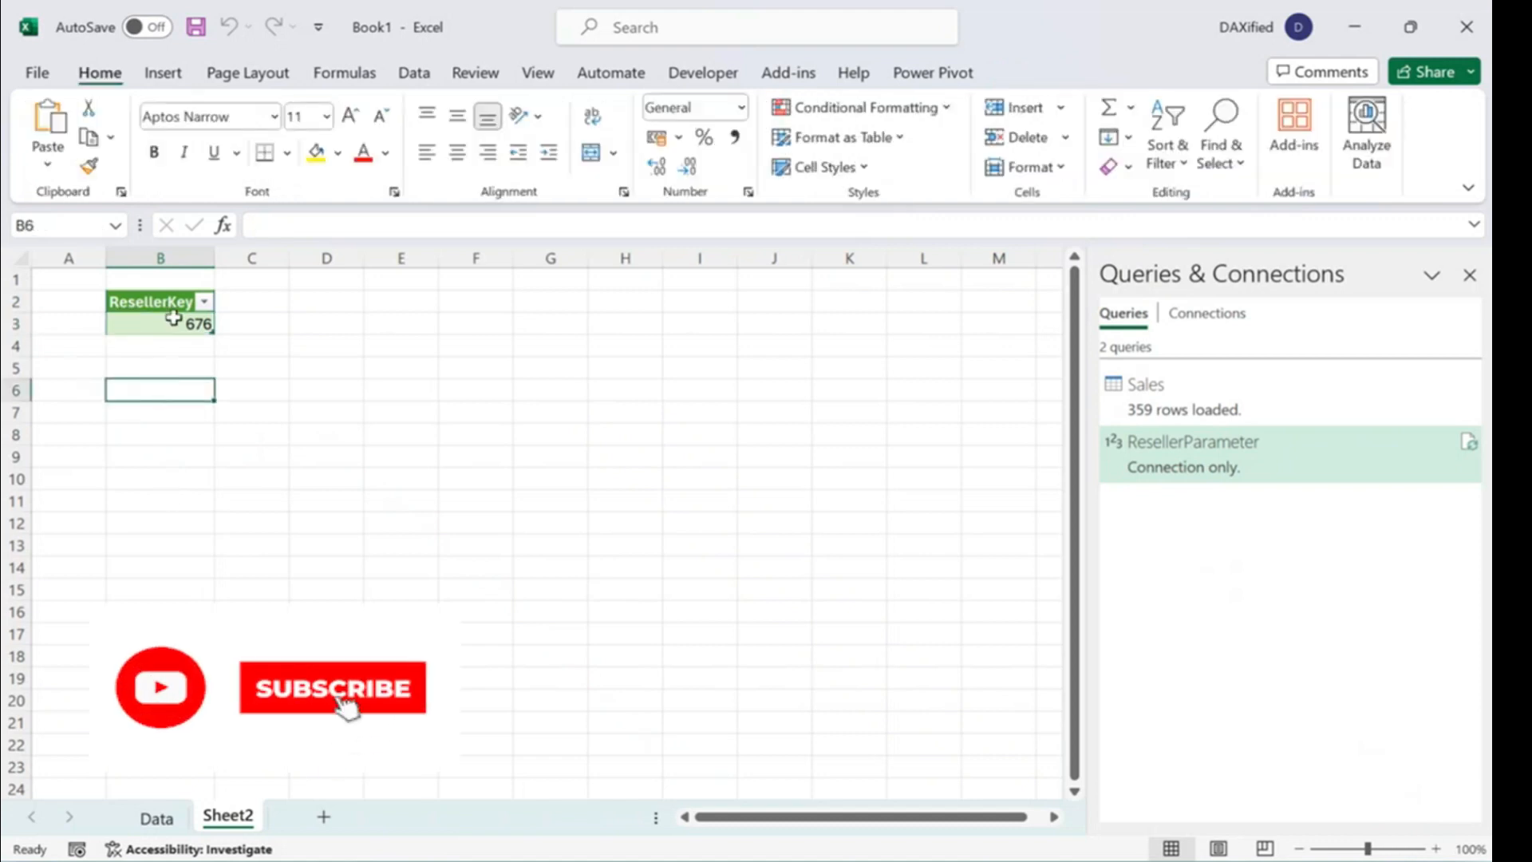
{"action": "left_click", "coordinate": [132, 323]}
{"action": "type", "text": "442"}
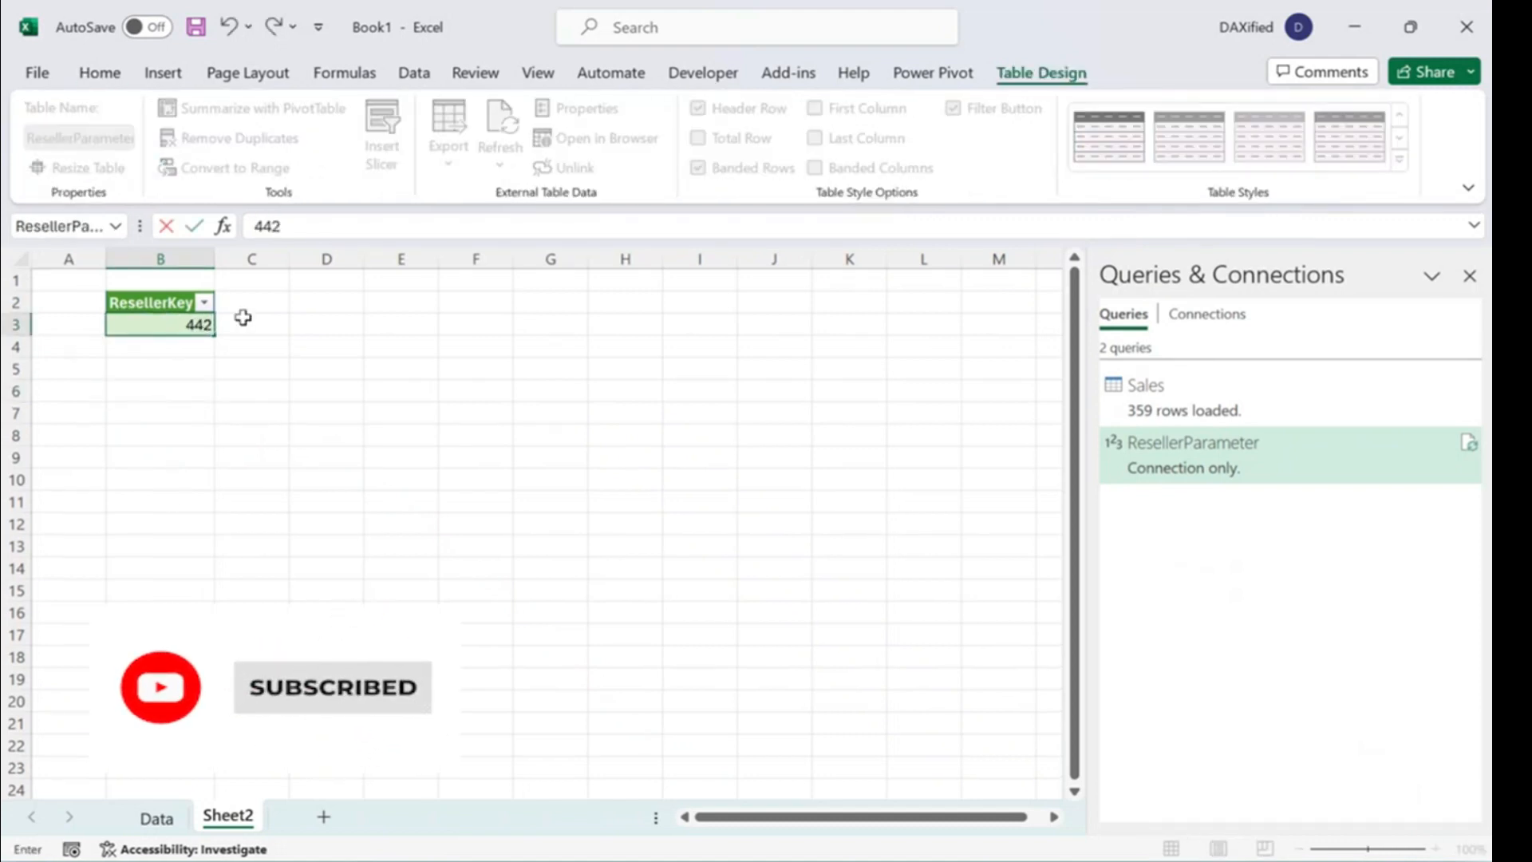
{"action": "key", "text": "Return"}
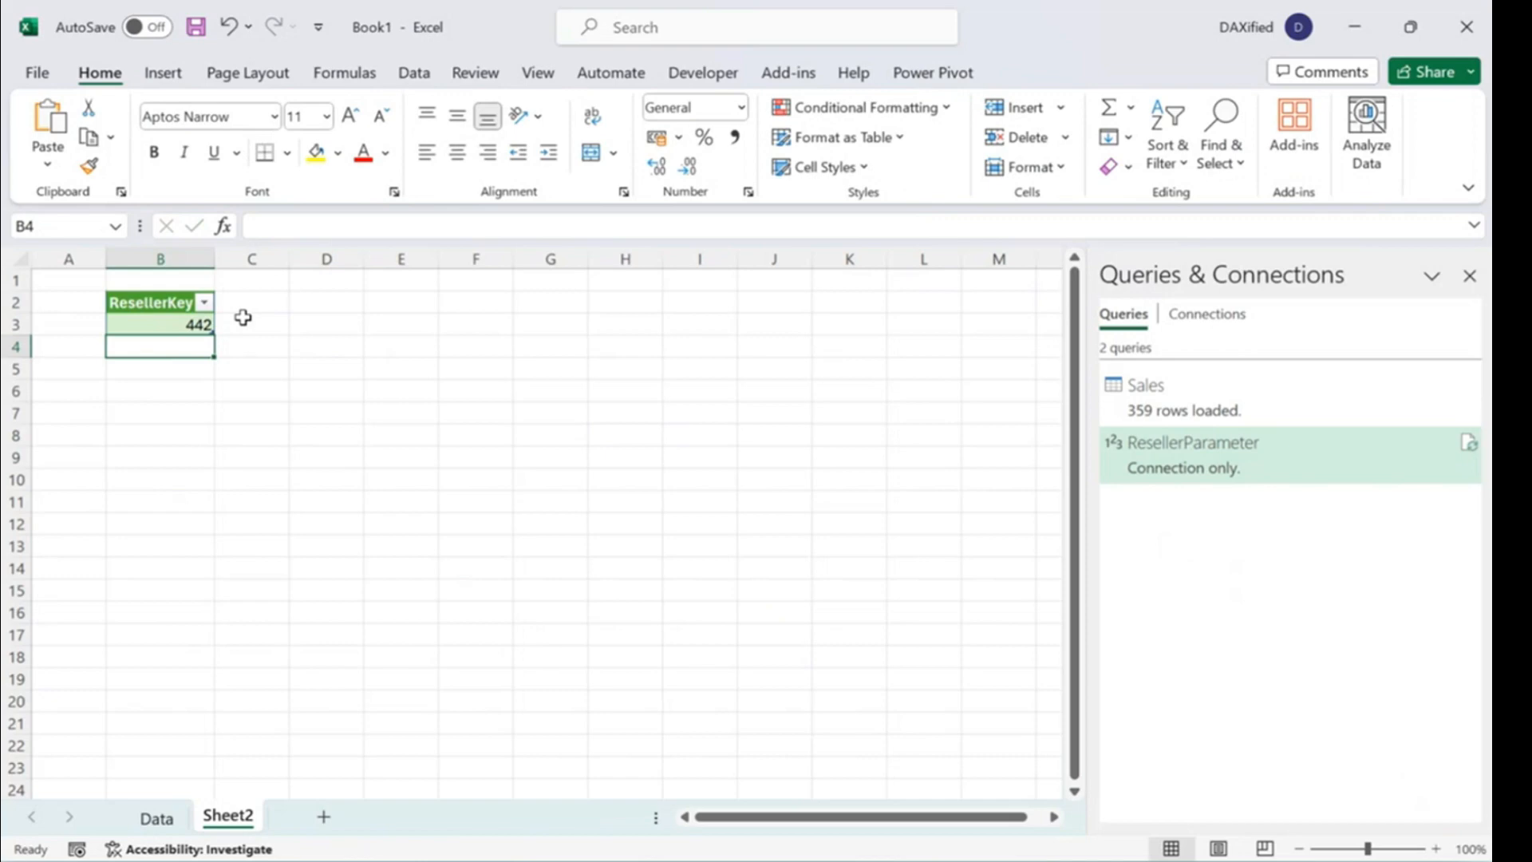
Refresh the Sales query table on the Data sheet.
{"action": "left_click", "coordinate": [183, 819]}
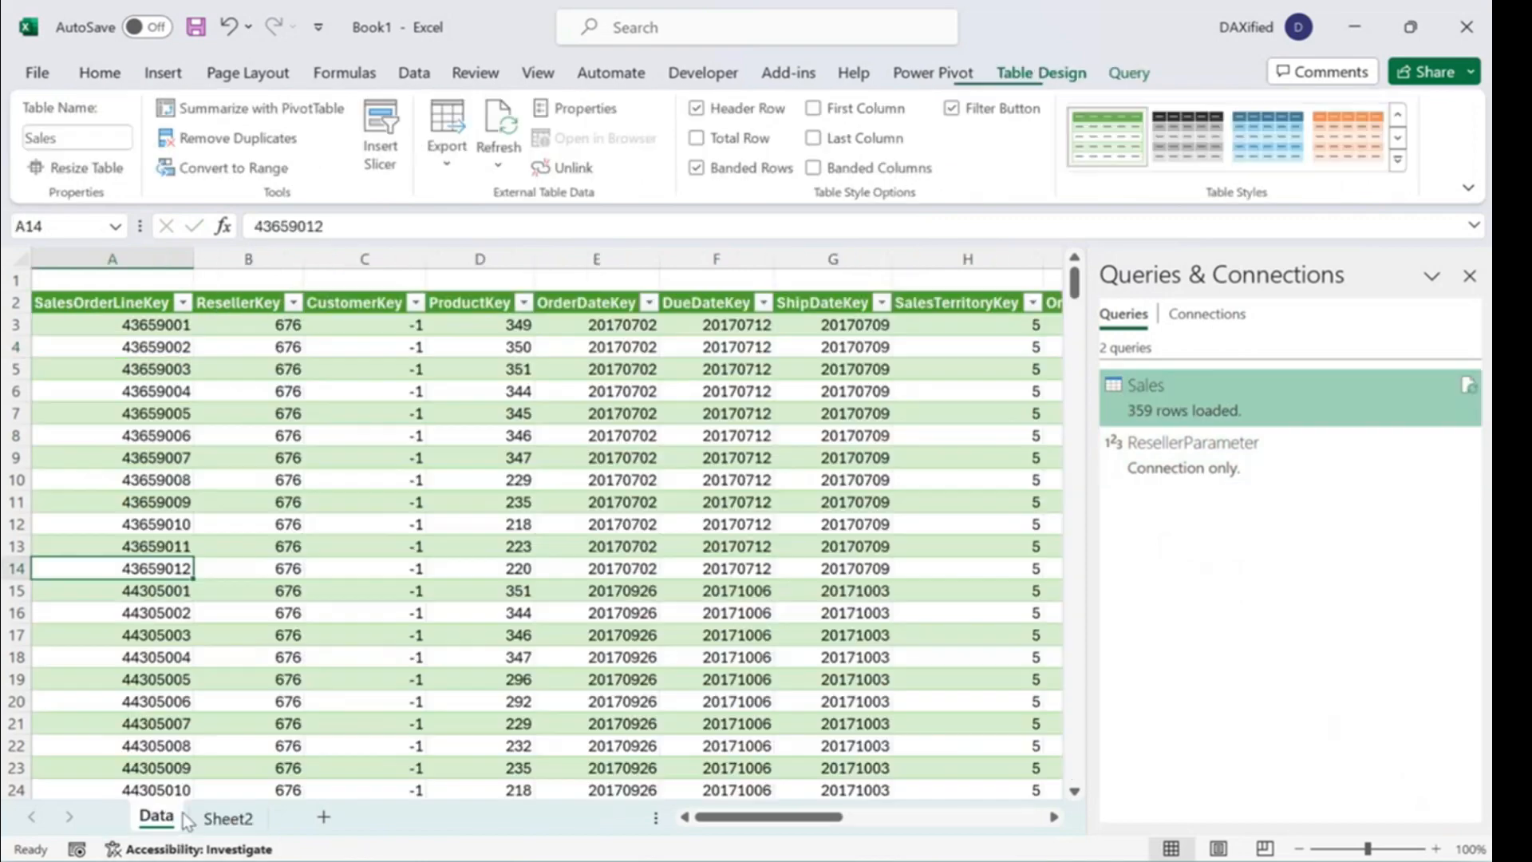
{"action": "left_click", "coordinate": [276, 348]}
{"action": "right_click", "coordinate": [277, 350]}
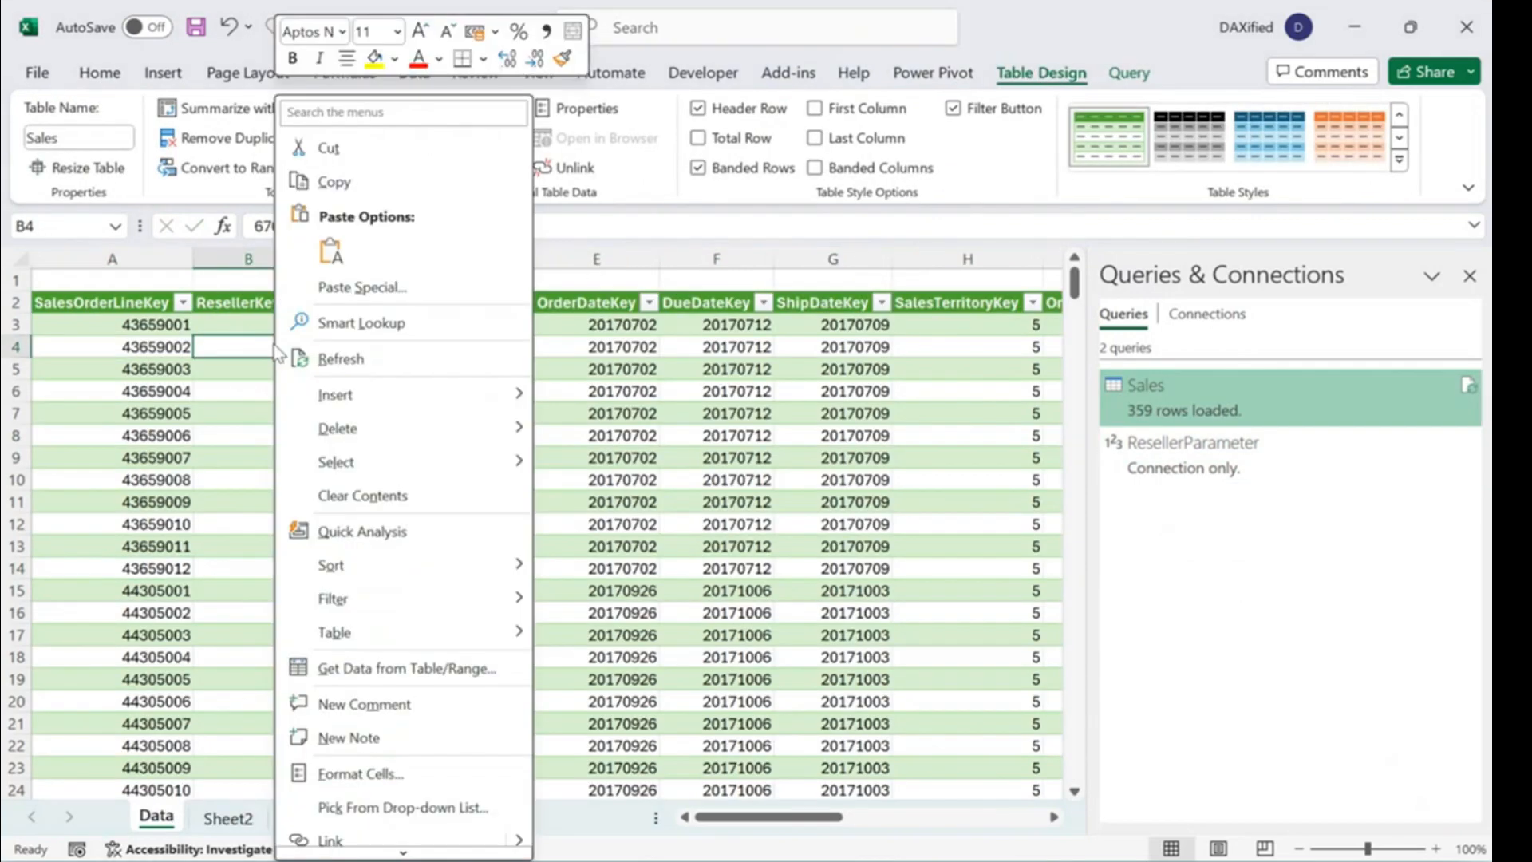
{"action": "left_click", "coordinate": [339, 358]}
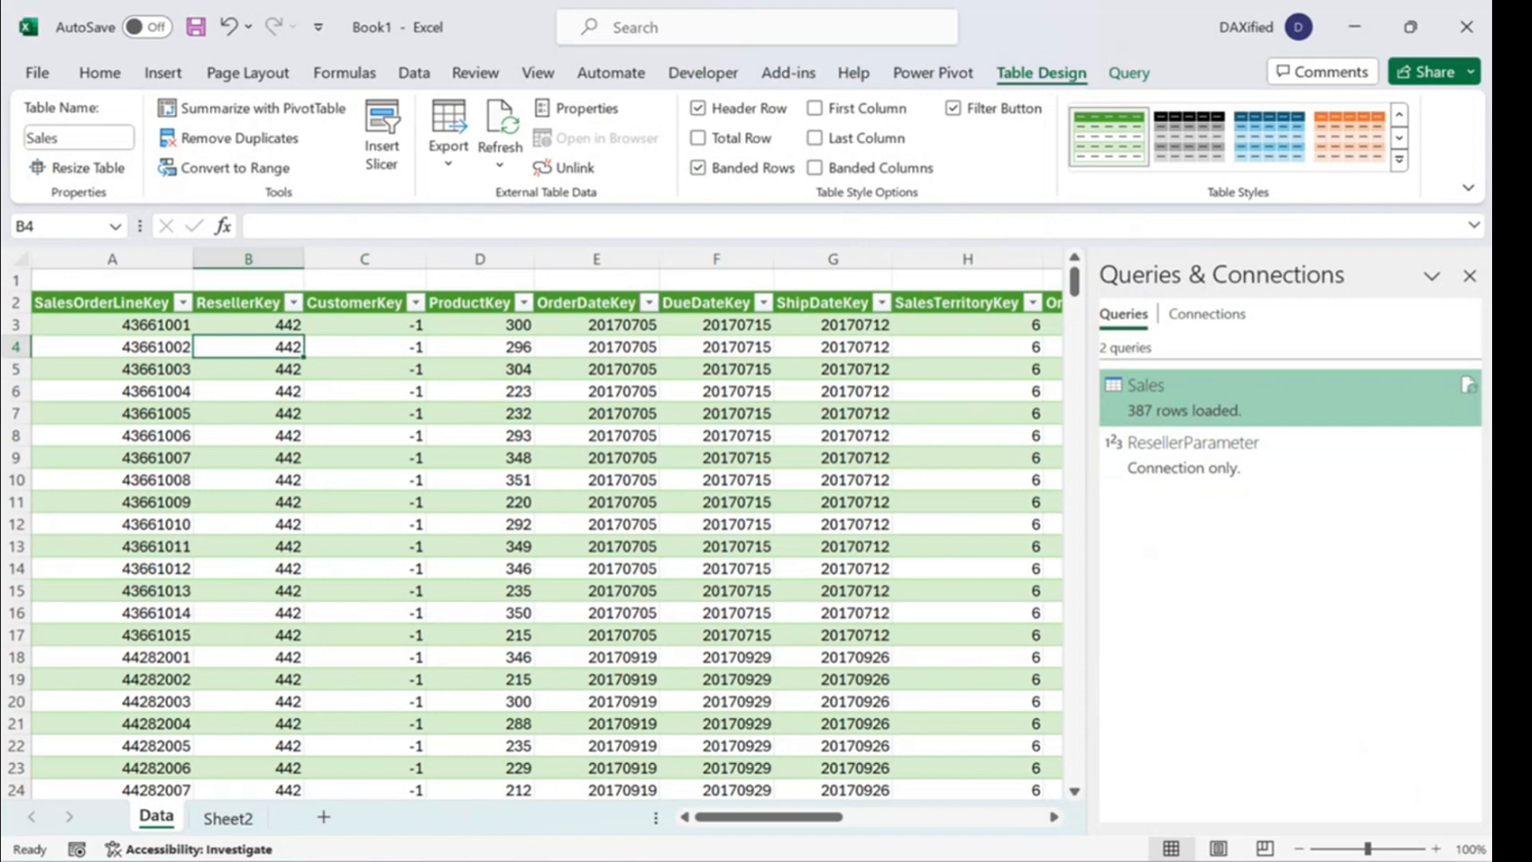
Switch to the Data folder in File Explorer and open a file there to copy another reseller key.
{"action": "mouse_move", "coordinate": [407, 843]}
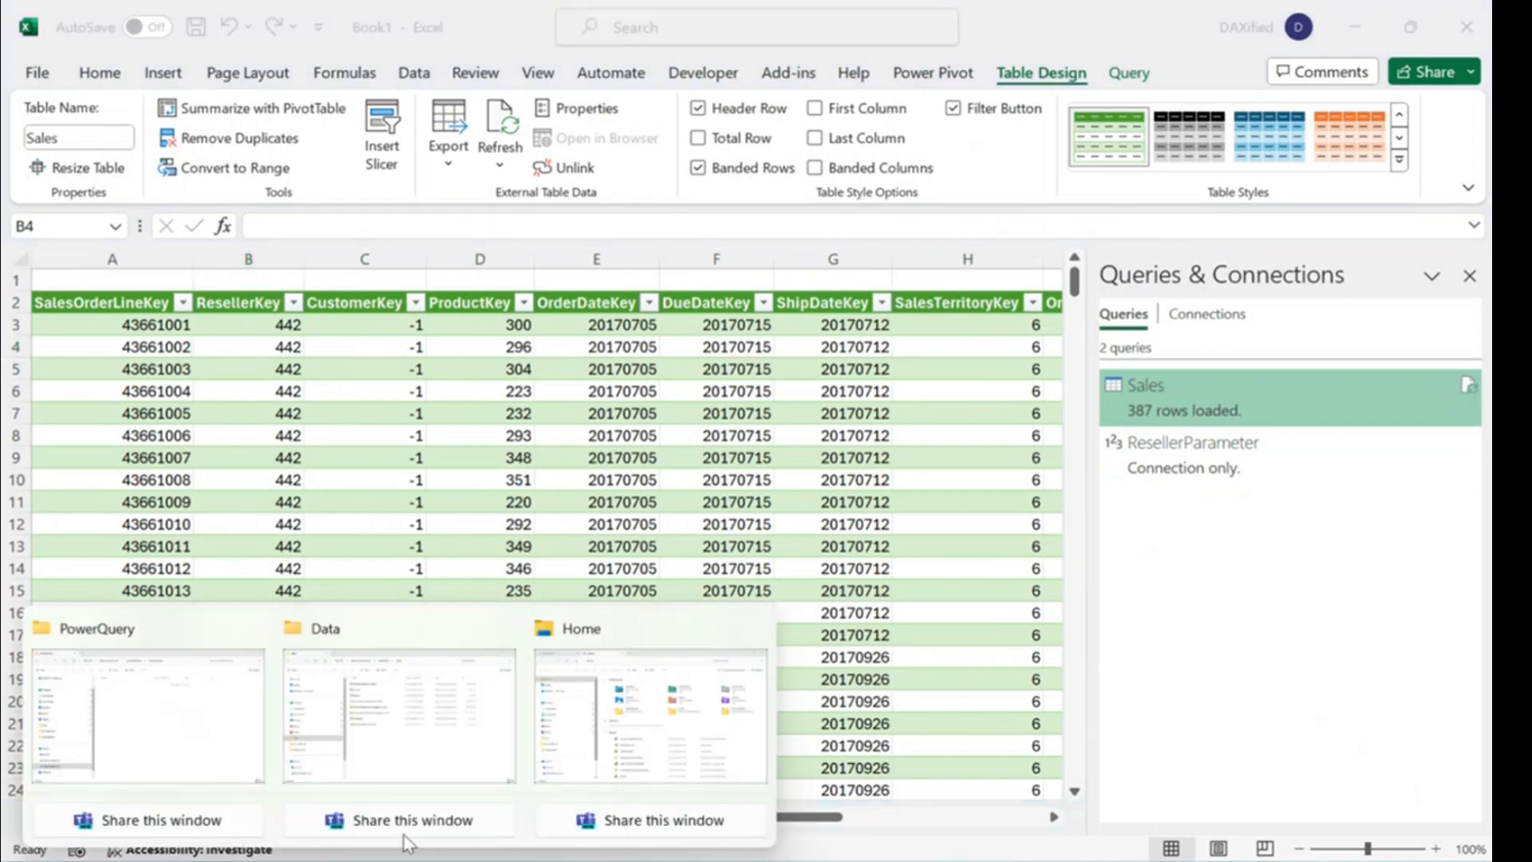
{"action": "left_click", "coordinate": [407, 775]}
{"action": "double_click", "coordinate": [515, 224]}
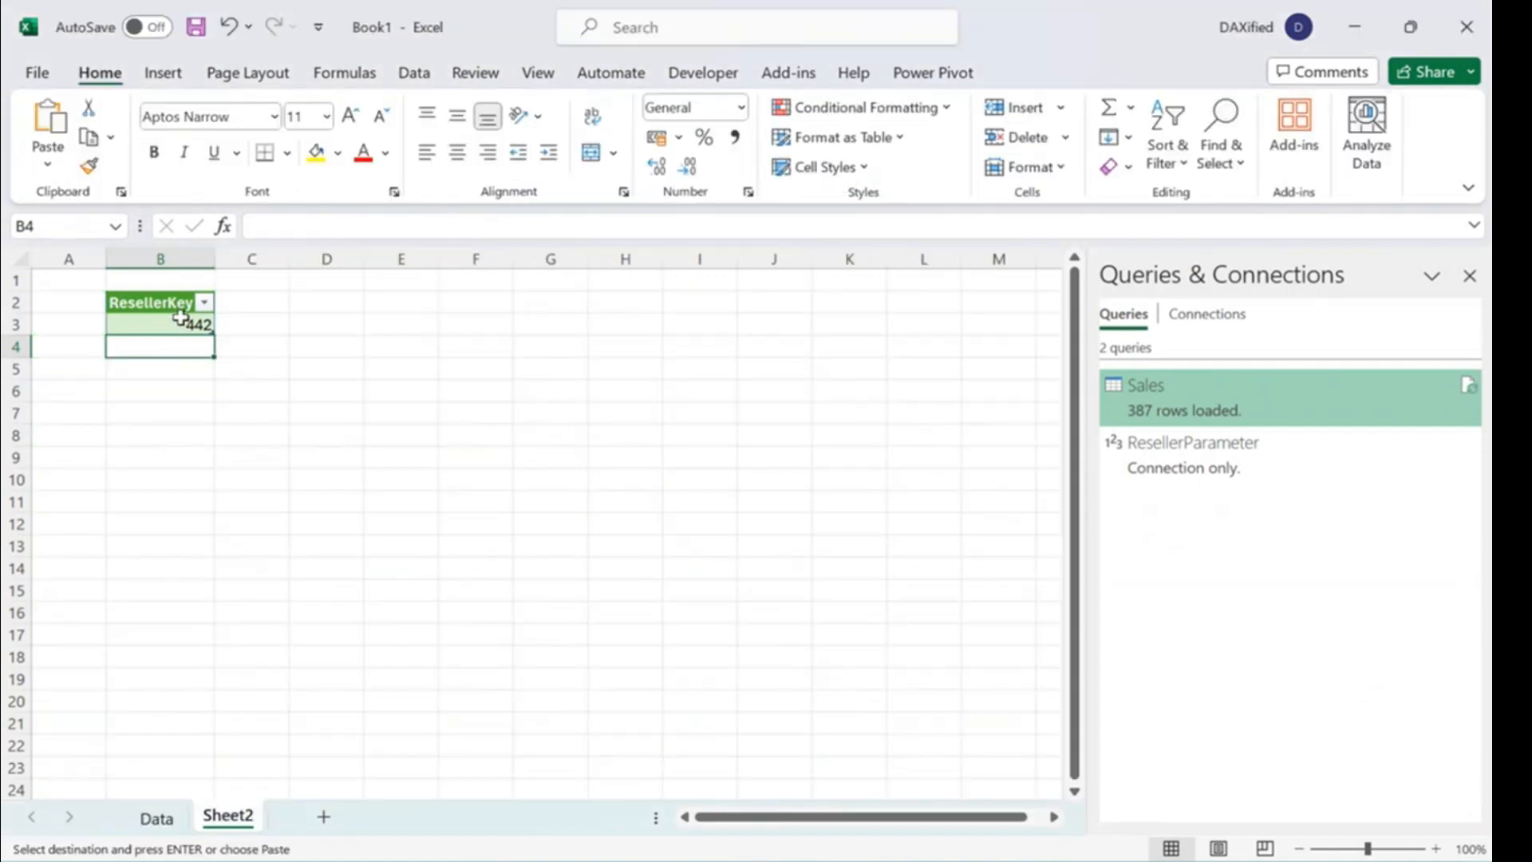
Replace the ResellerKey value on Sheet2 with the copied key and refresh the Sales table on the Data sheet again.
{"action": "left_click", "coordinate": [180, 318]}
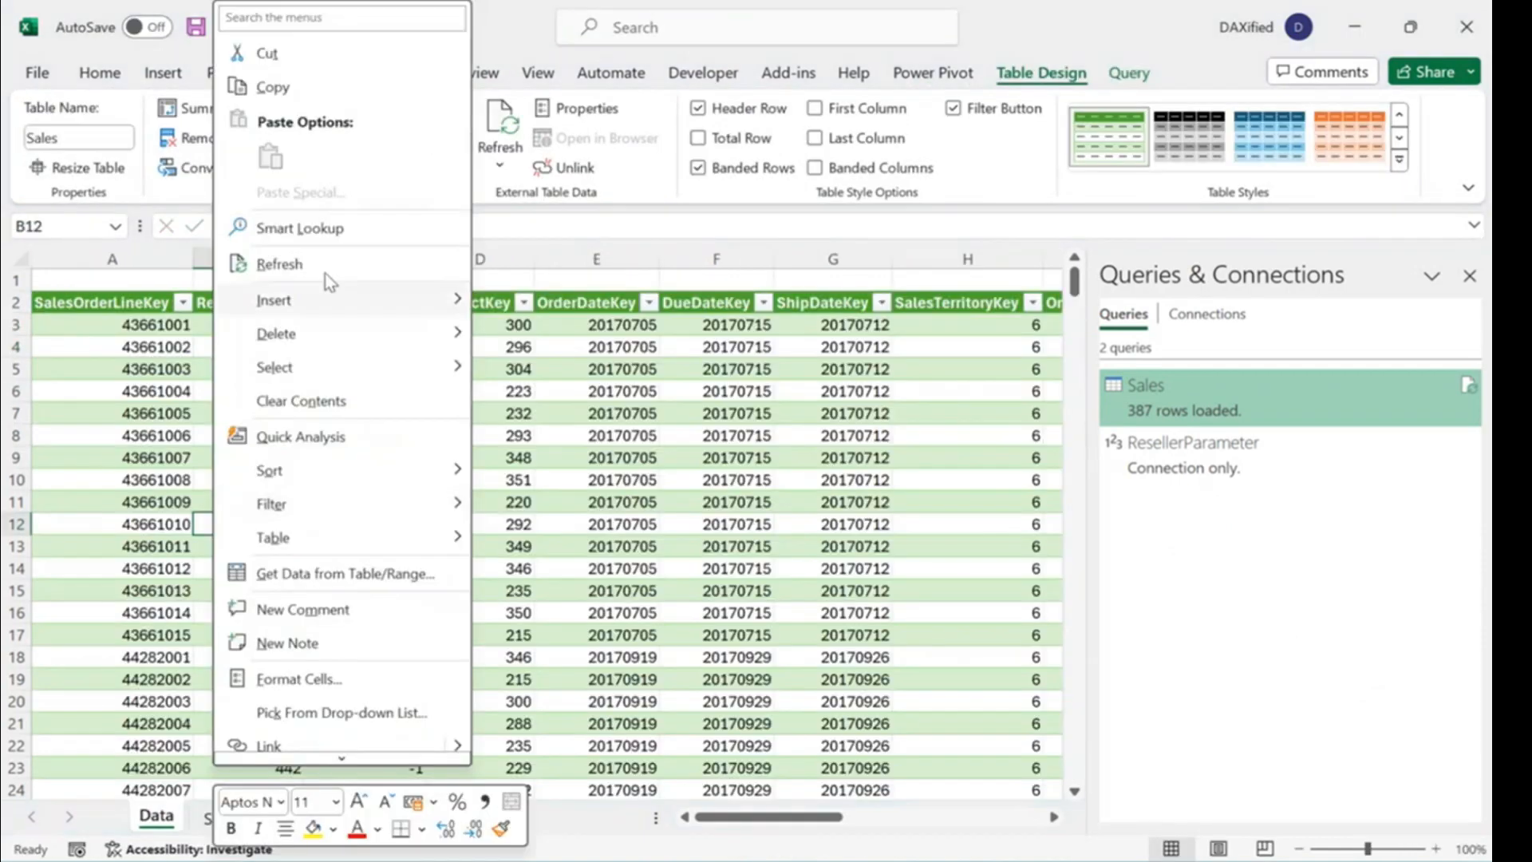
{"action": "left_click", "coordinate": [324, 273]}
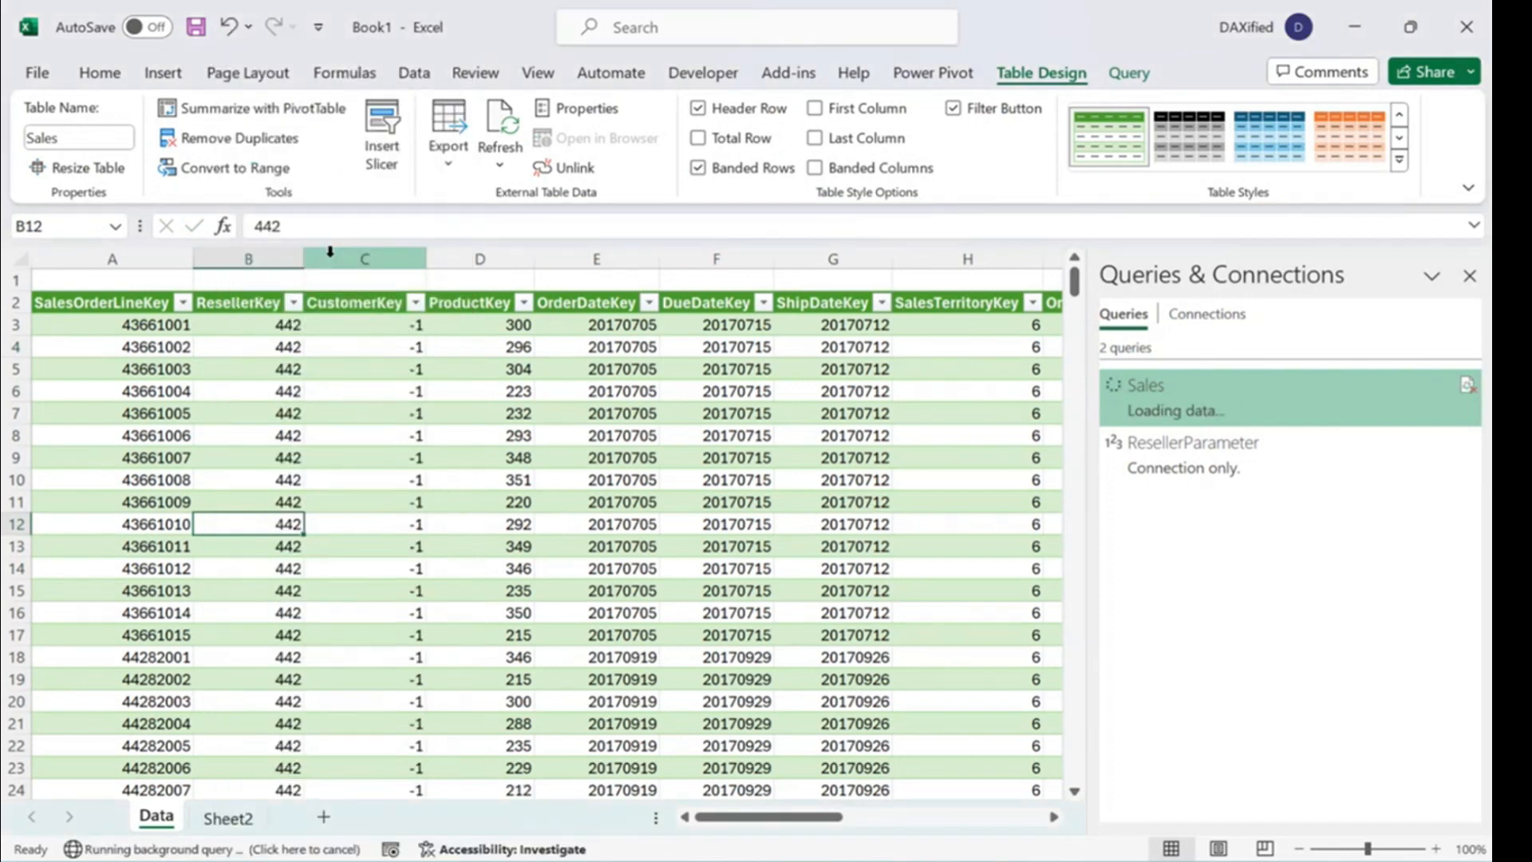